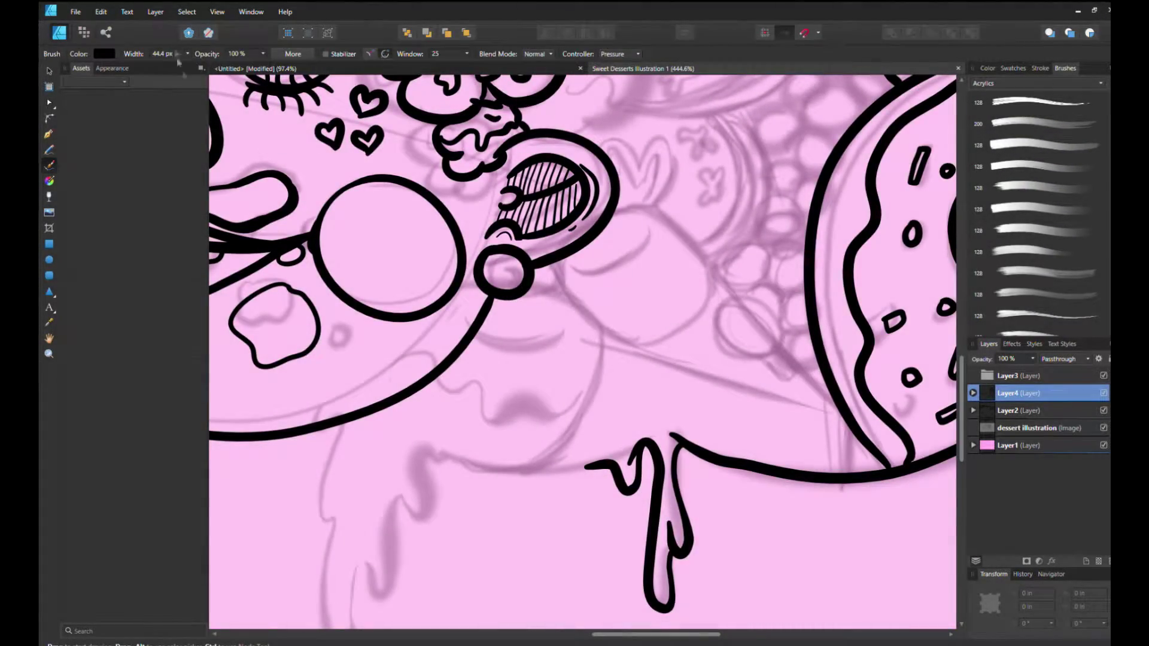
- Ink the melting drips curving down beneath the face
mouse_move(526, 280)
left_mouse_down()
mouse_move(595, 359)
mouse_move(434, 453)
mouse_move(365, 549)
left_mouse_up()
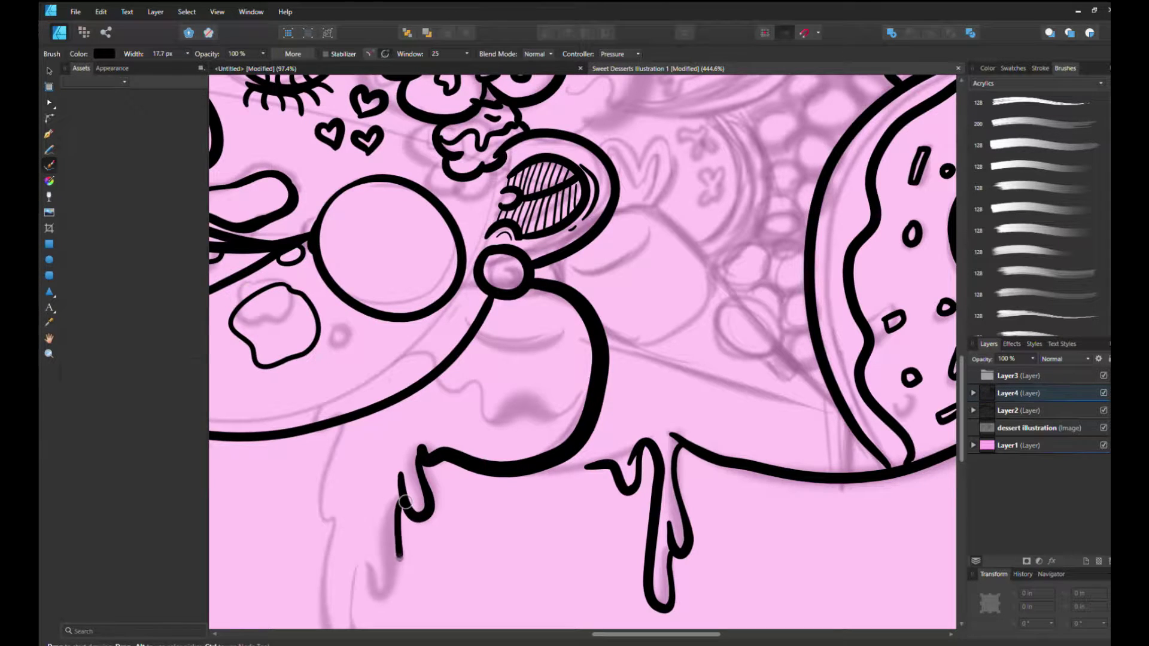
left_click_drag(960, 379, 960, 415)
mouse_move(340, 286)
left_mouse_down()
mouse_move(328, 365)
mouse_move(350, 515)
mouse_move(365, 419)
left_mouse_up()
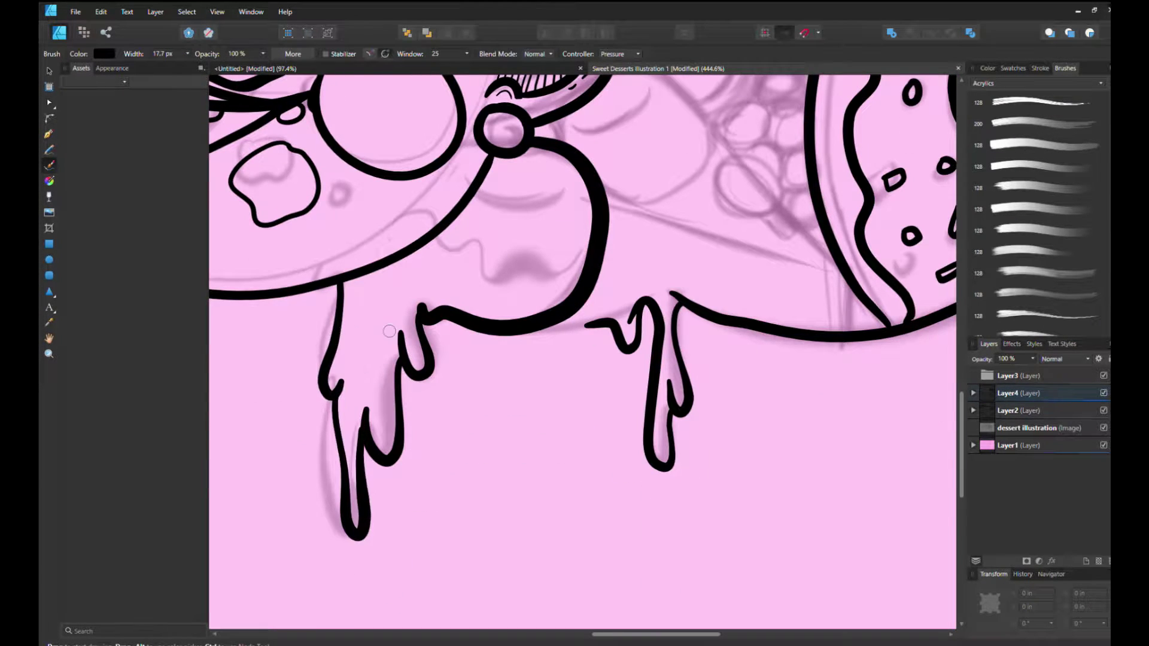
left_click_drag(483, 185, 557, 188)
mouse_move(439, 236)
left_mouse_down()
mouse_move(514, 251)
mouse_move(588, 204)
left_mouse_up()
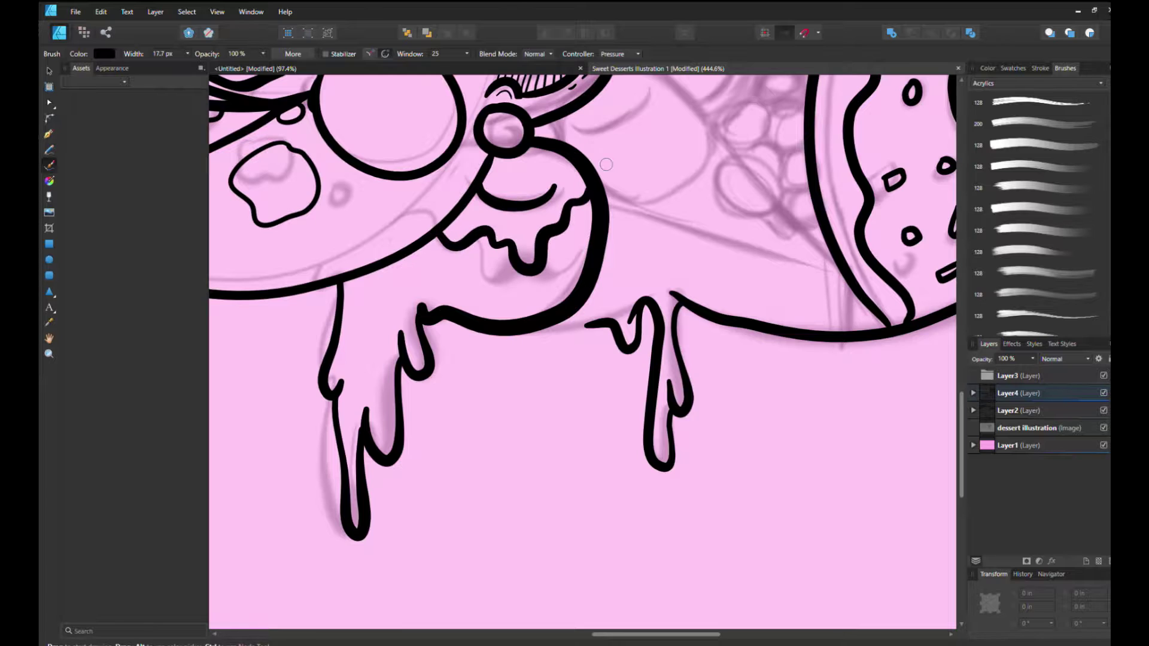
scroll(941, 340, "up", 5)
- Ink the rounded scoop, its drippy edge and the straight cone edges beside the cheek
mouse_move(598, 377)
left_mouse_down()
mouse_move(611, 259)
mouse_move(676, 335)
mouse_move(716, 280)
mouse_move(688, 317)
left_mouse_up()
mouse_move(670, 367)
left_mouse_down()
mouse_move(655, 378)
mouse_move(717, 382)
mouse_move(741, 359)
mouse_move(720, 374)
left_mouse_up()
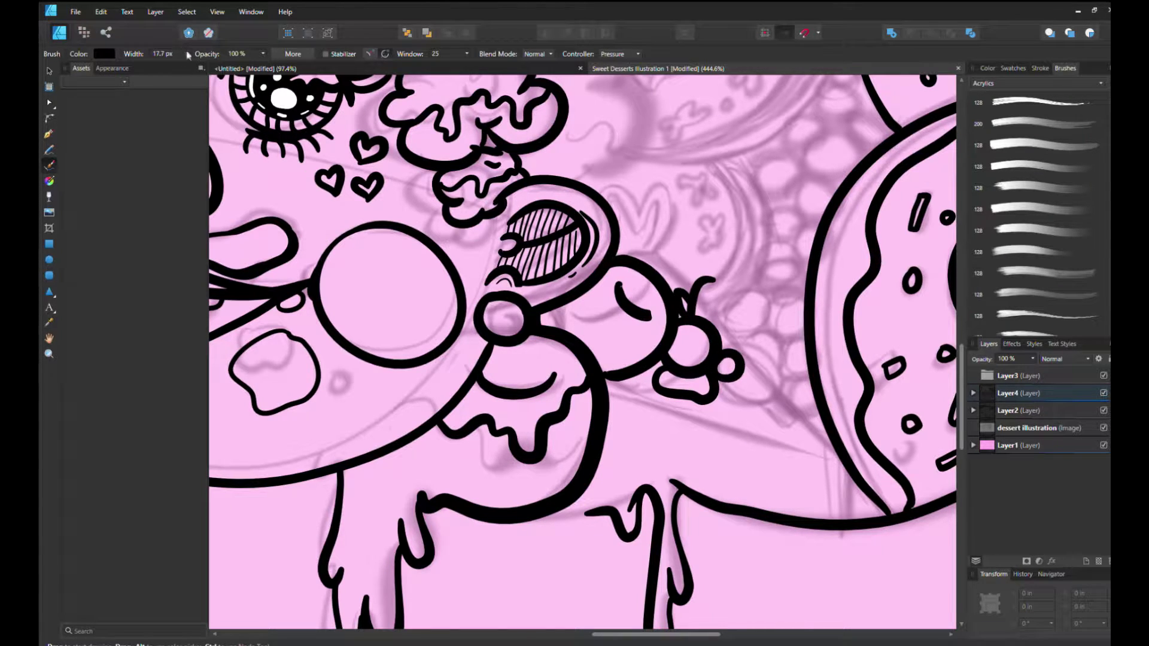
mouse_move(602, 376)
left_mouse_down()
mouse_move(724, 452)
mouse_move(838, 464)
left_mouse_up()
left_click_drag(690, 298, 841, 456)
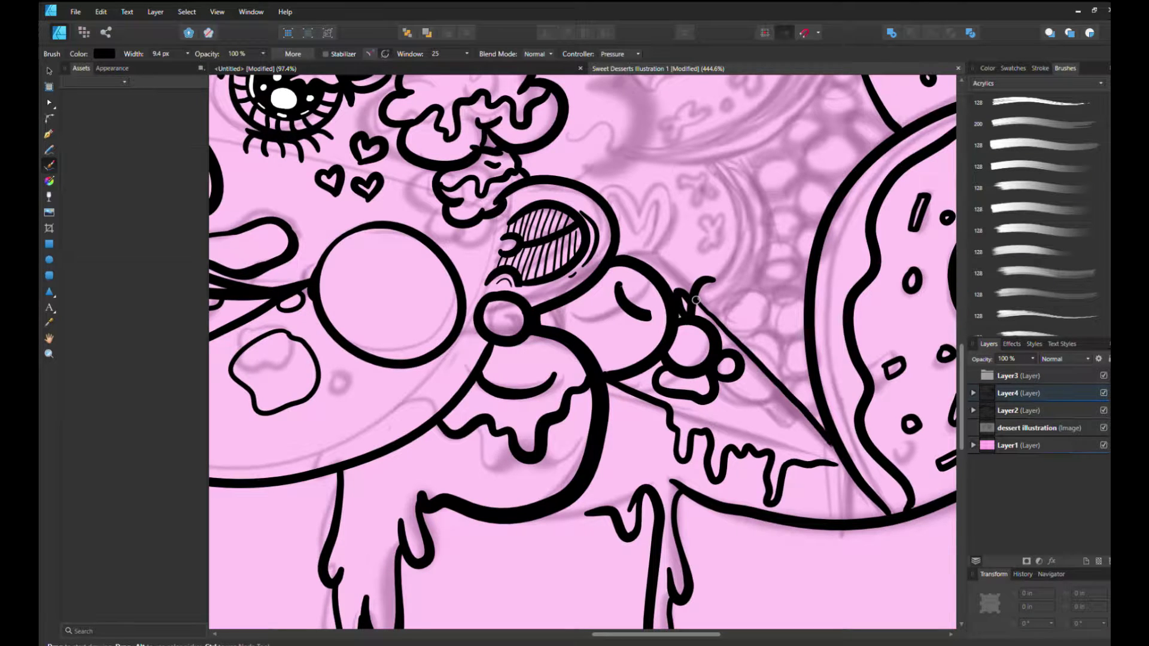
mouse_move(847, 510)
left_mouse_down()
mouse_move(845, 464)
mouse_move(846, 519)
left_mouse_up()
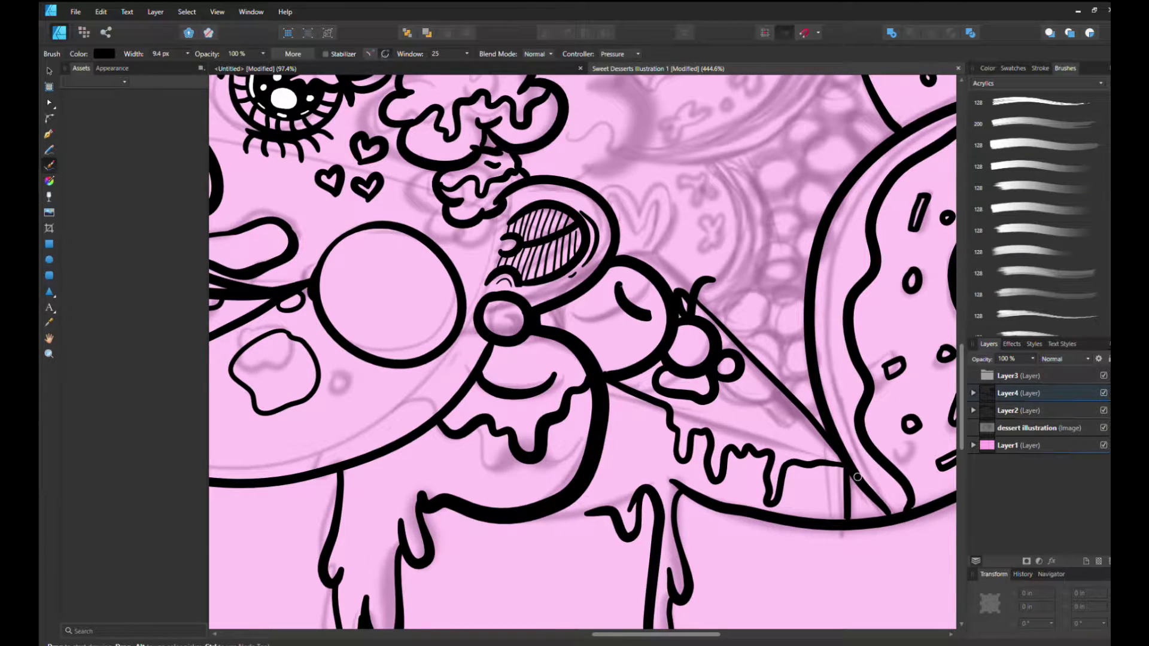
left_click_drag(597, 511, 549, 510)
scroll(548, 509, "up", 5)
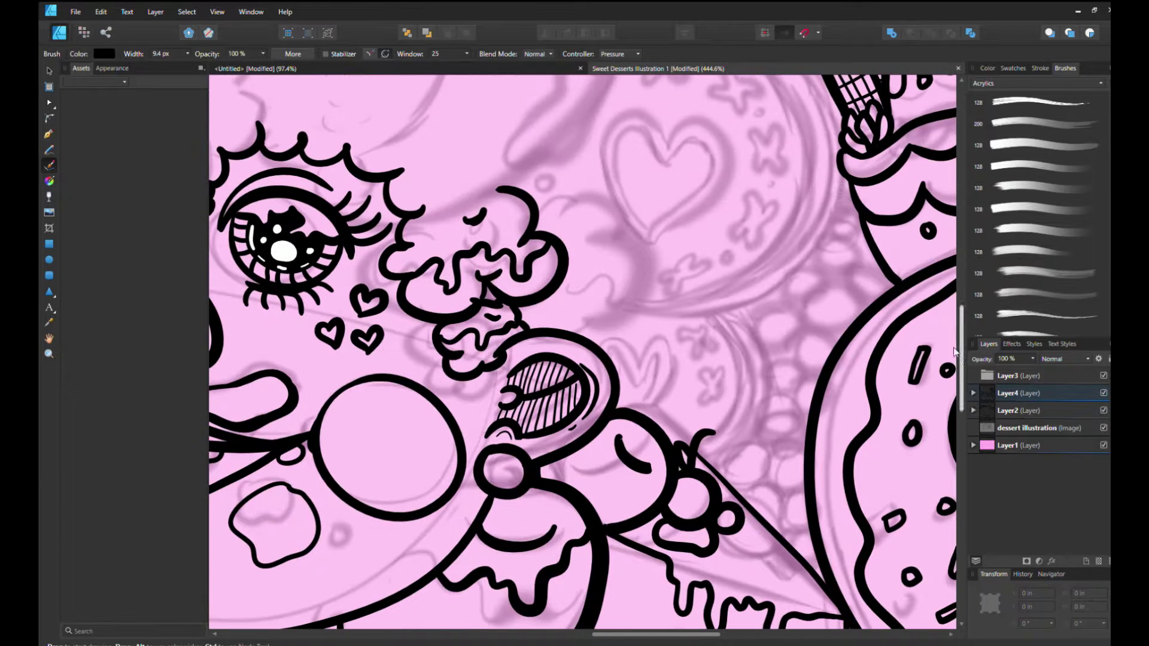
- Ink the cake tower's cream lobe, side edge, wavy tier edge and zigzag ledge
mouse_move(832, 204)
left_mouse_down()
mouse_move(847, 223)
mouse_move(821, 249)
mouse_move(868, 248)
mouse_move(855, 263)
left_mouse_up()
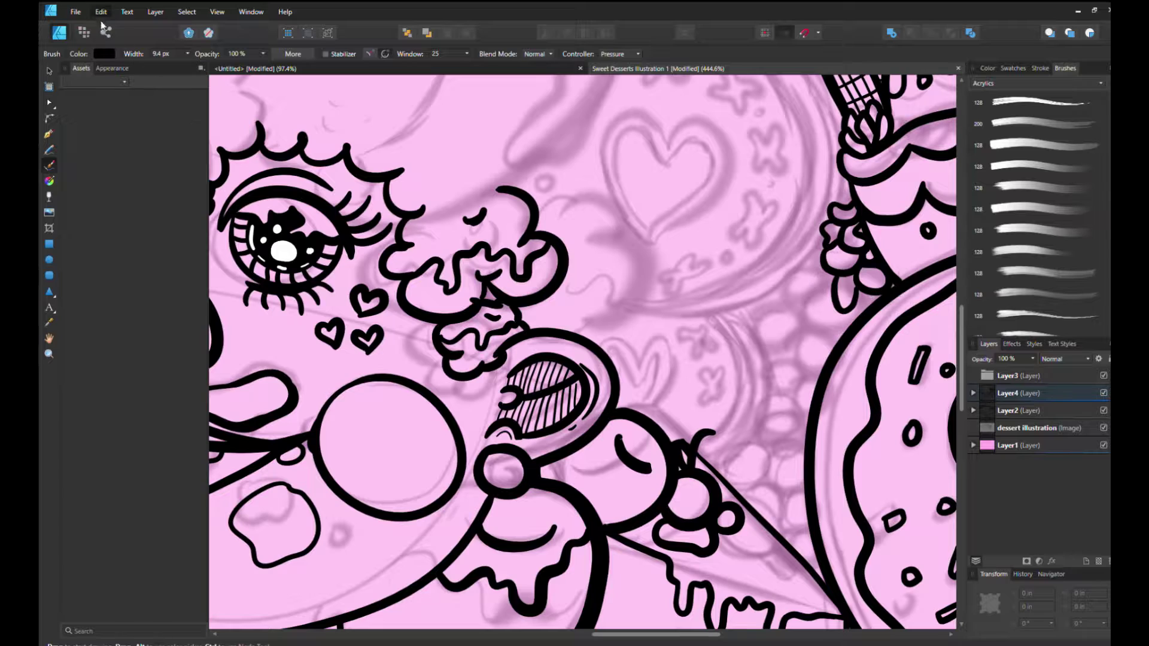
mouse_move(841, 273)
left_mouse_down()
mouse_move(868, 294)
mouse_move(825, 263)
mouse_move(824, 239)
left_mouse_up()
left_click_drag(751, 390, 742, 501)
left_click_drag(748, 392, 811, 411)
mouse_move(748, 383)
left_mouse_down()
mouse_move(815, 385)
mouse_move(778, 338)
mouse_move(819, 298)
mouse_move(842, 313)
mouse_move(816, 329)
left_mouse_up()
- Add scalloped marks across the cake tiers and a small bubble beside the cake
left_click_drag(818, 330, 835, 333)
left_click_drag(765, 354, 777, 356)
left_click_drag(779, 355, 805, 359)
left_click_drag(814, 359, 812, 349)
left_click_drag(815, 349, 828, 352)
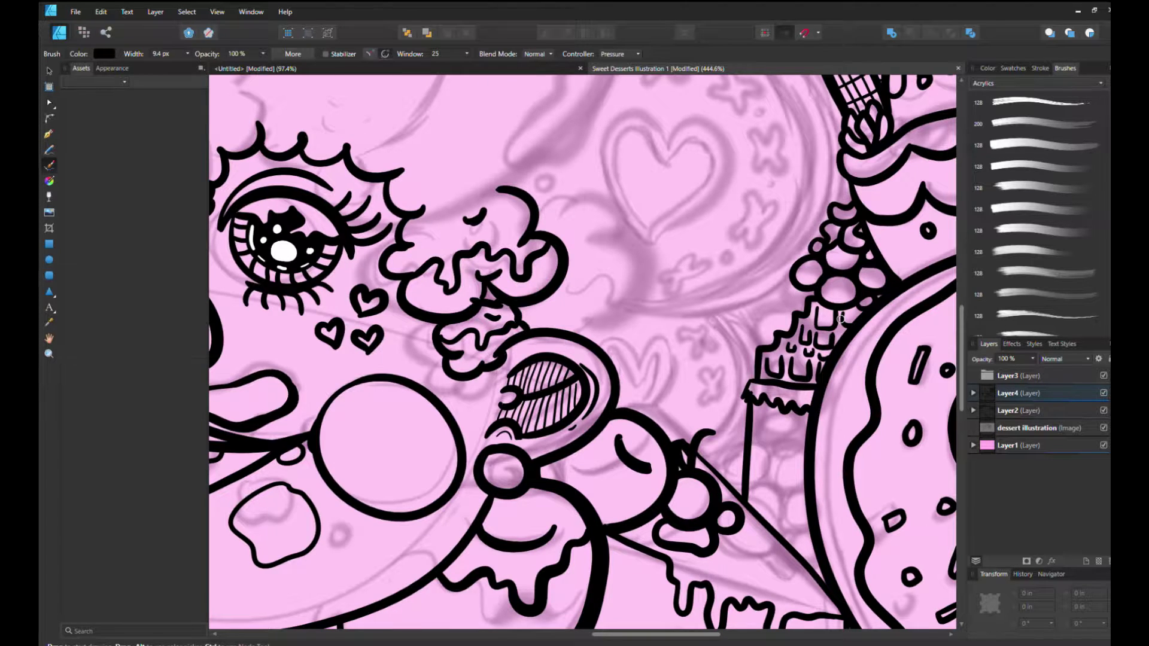
left_click_drag(714, 468, 718, 461)
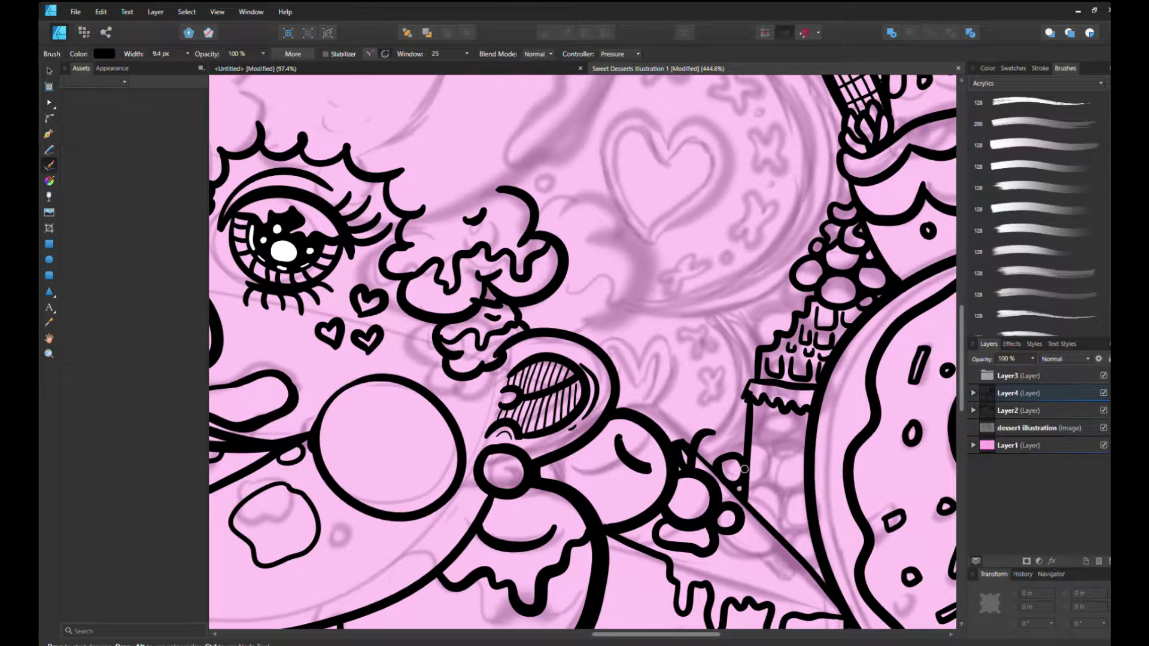
- Ink a heart beside the tower, undoing a stray stroke first
left_click_drag(711, 313, 701, 445)
key("ctrl+z")
mouse_move(635, 386)
left_mouse_down()
mouse_move(610, 351)
mouse_move(644, 410)
left_mouse_up()
mouse_move(626, 362)
left_mouse_down()
mouse_move(604, 348)
mouse_move(636, 364)
mouse_move(649, 413)
left_mouse_up()
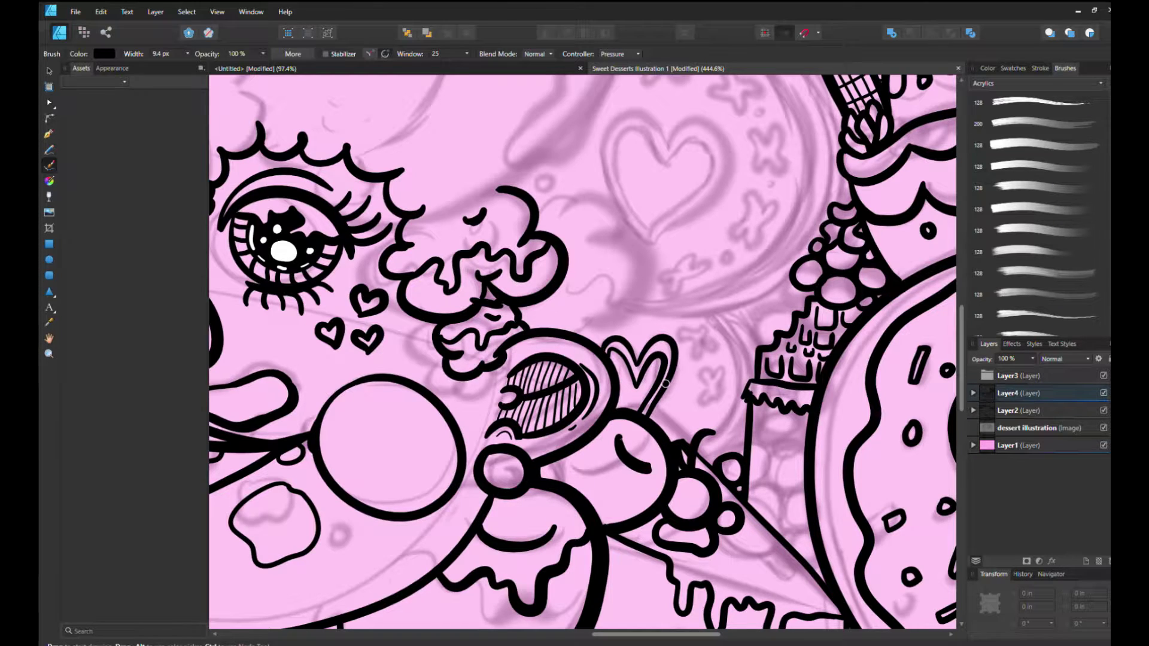
left_click_drag(729, 306, 758, 351)
- Draw a curve down from the tower base, plus a bullseye and X doodle
mouse_move(714, 312)
left_mouse_down()
mouse_move(733, 419)
mouse_move(695, 456)
mouse_move(746, 399)
left_mouse_up()
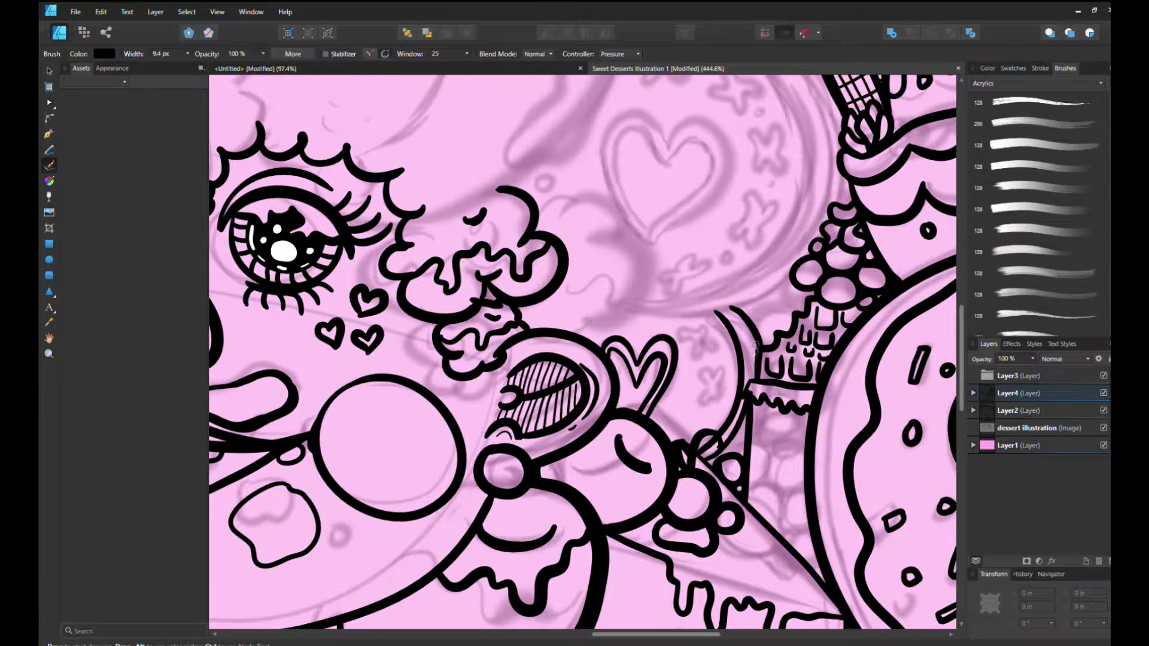
key("ctrl+z")
mouse_move(724, 308)
left_mouse_down()
mouse_move(753, 361)
mouse_move(747, 400)
mouse_move(704, 462)
left_mouse_up()
key("ctrl+z")
left_click_drag(748, 401, 707, 458)
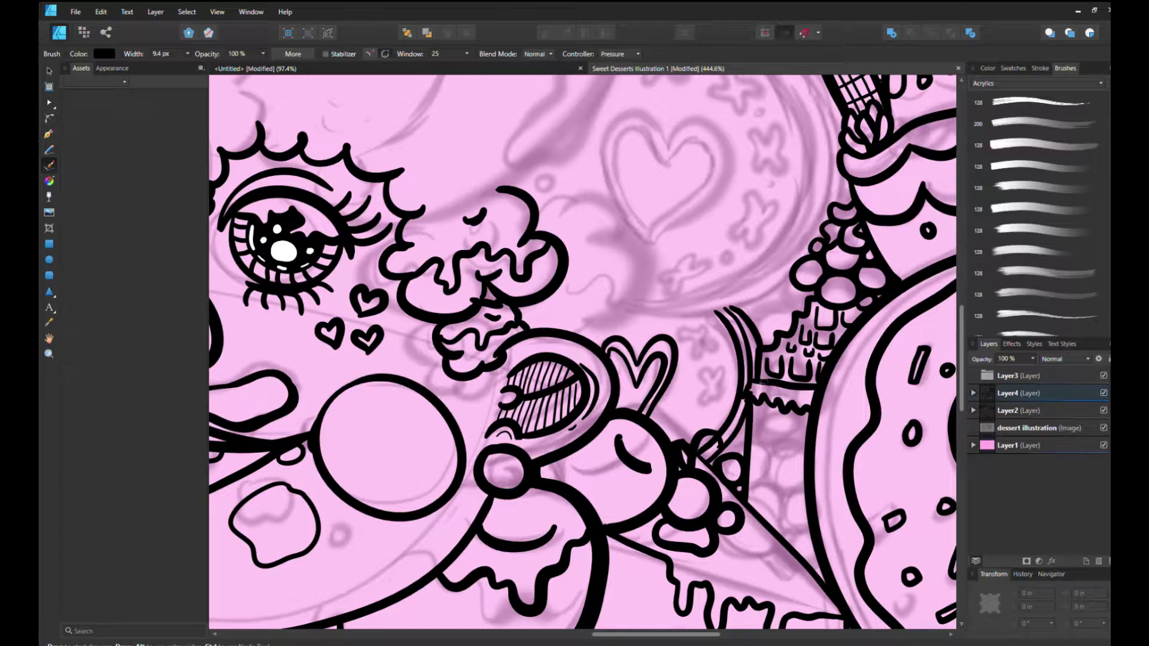
mouse_move(698, 337)
left_mouse_down()
mouse_move(699, 324)
mouse_move(720, 387)
mouse_move(708, 375)
mouse_move(723, 389)
mouse_move(707, 414)
left_mouse_up()
- Select the stray stroke near the cone, then set Layer2 as the painting layer
key("v")
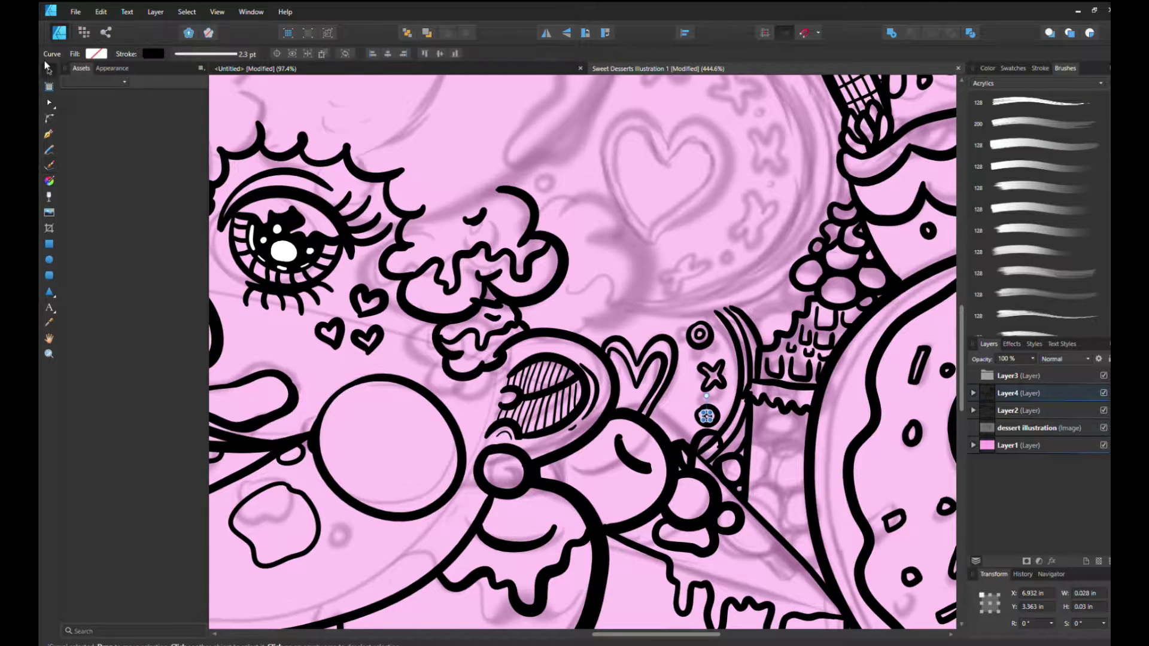
left_click(682, 456)
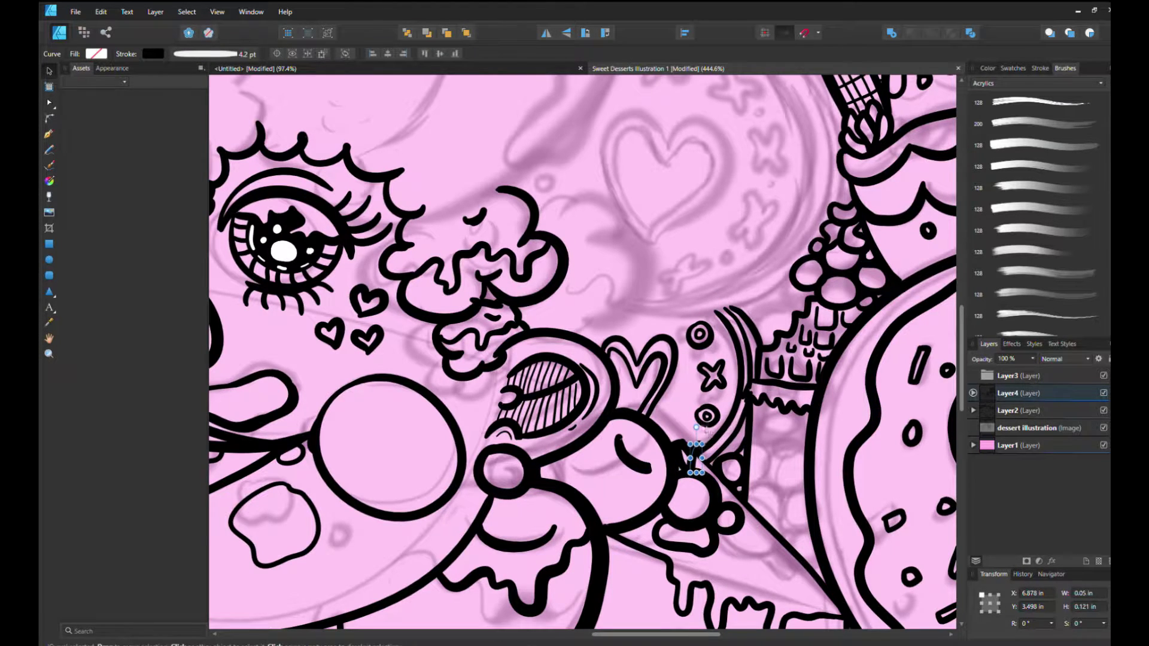
left_click(694, 442)
key("b")
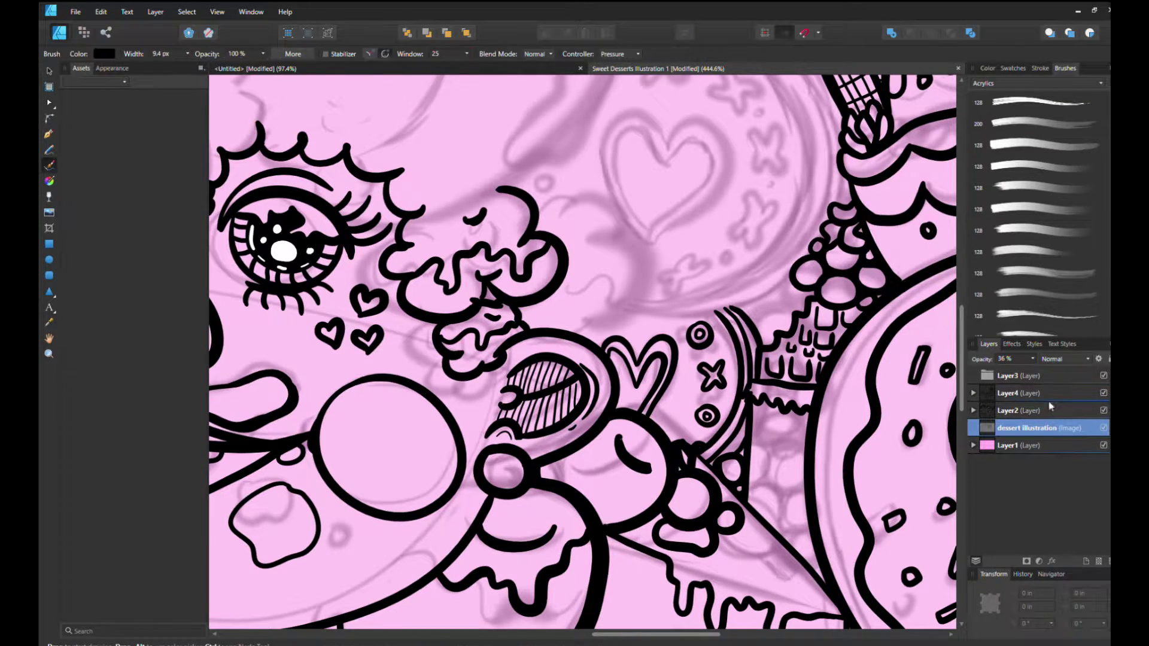
left_click(1044, 410)
- Ink a cloud-shaped ice-cream scoop with an inner drip line and a sprinkle
mouse_move(674, 429)
left_mouse_down()
mouse_move(688, 430)
mouse_move(669, 437)
left_mouse_up()
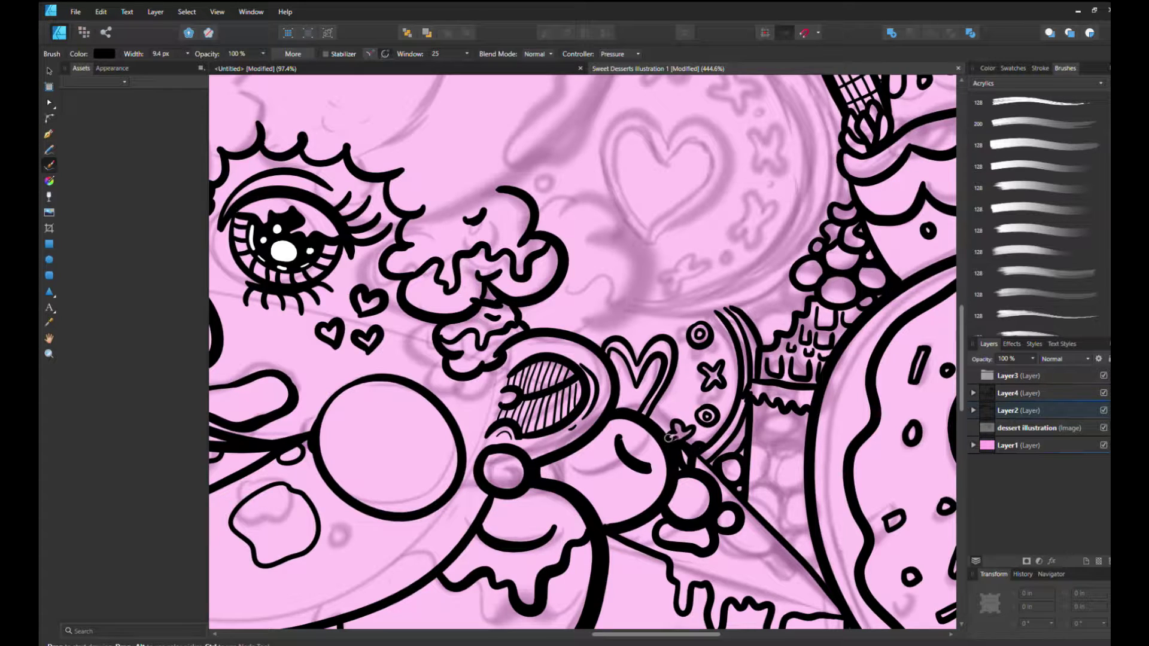
mouse_move(586, 329)
left_mouse_down()
mouse_move(606, 288)
mouse_move(584, 223)
mouse_move(560, 211)
left_mouse_up()
left_click_drag(585, 258, 638, 243)
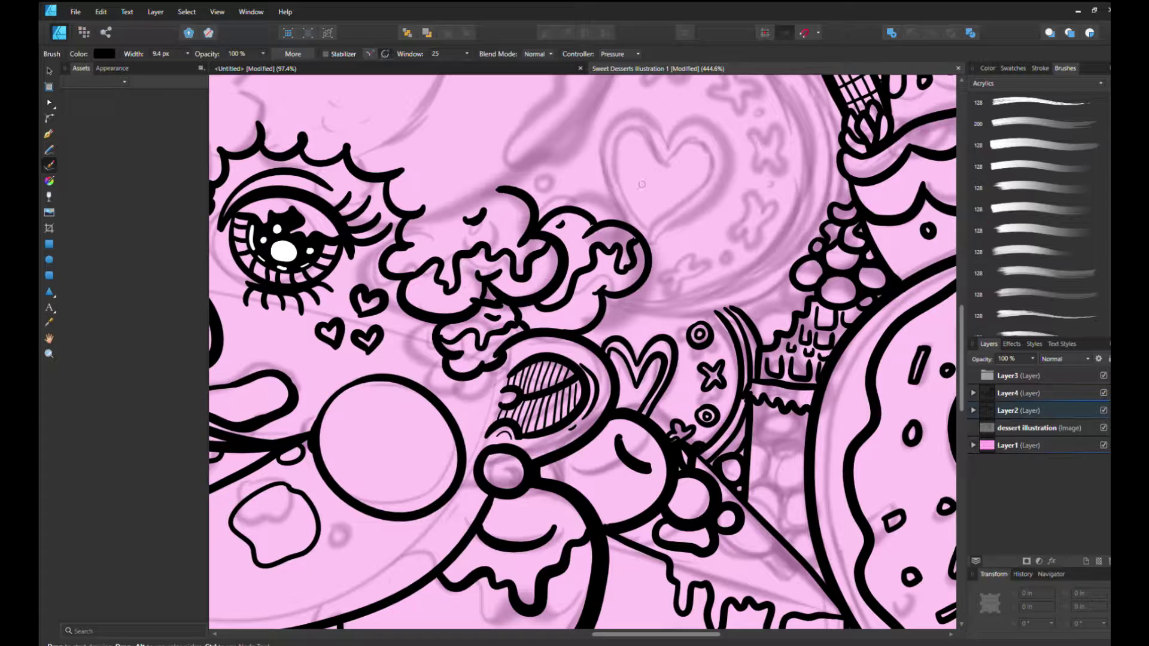
left_click(683, 392)
- Ink the round cookie's lower edge, sprinkle dots and a small dotted ring
left_click_drag(616, 314, 784, 281)
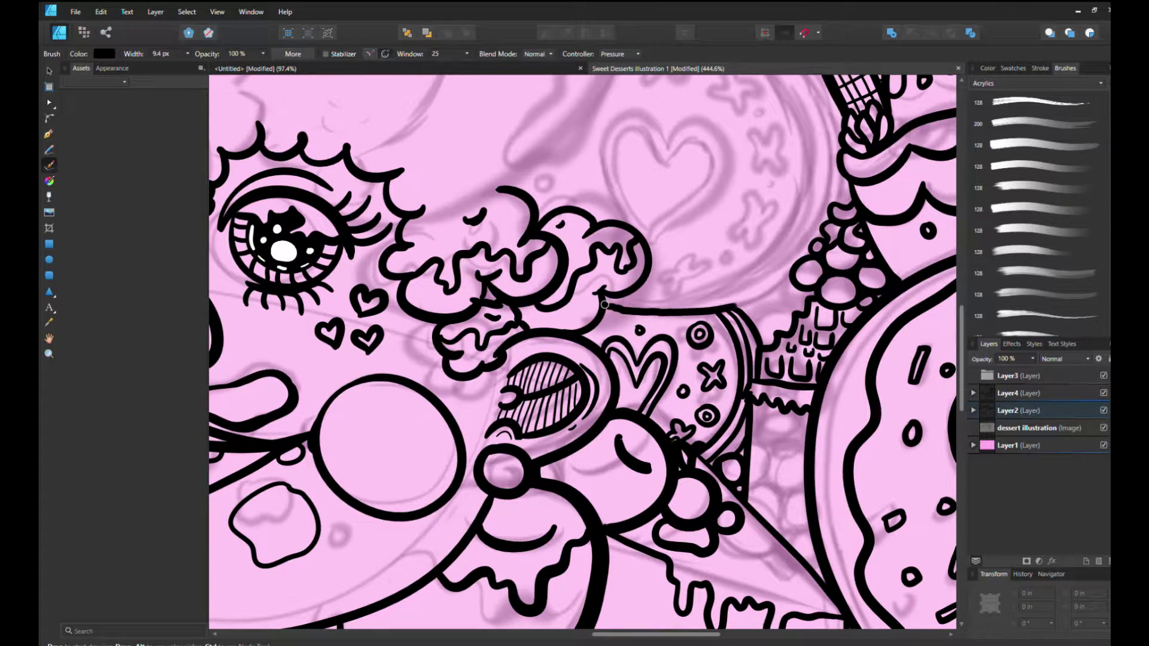
key("ctrl+z")
left_click_drag(600, 315, 789, 280)
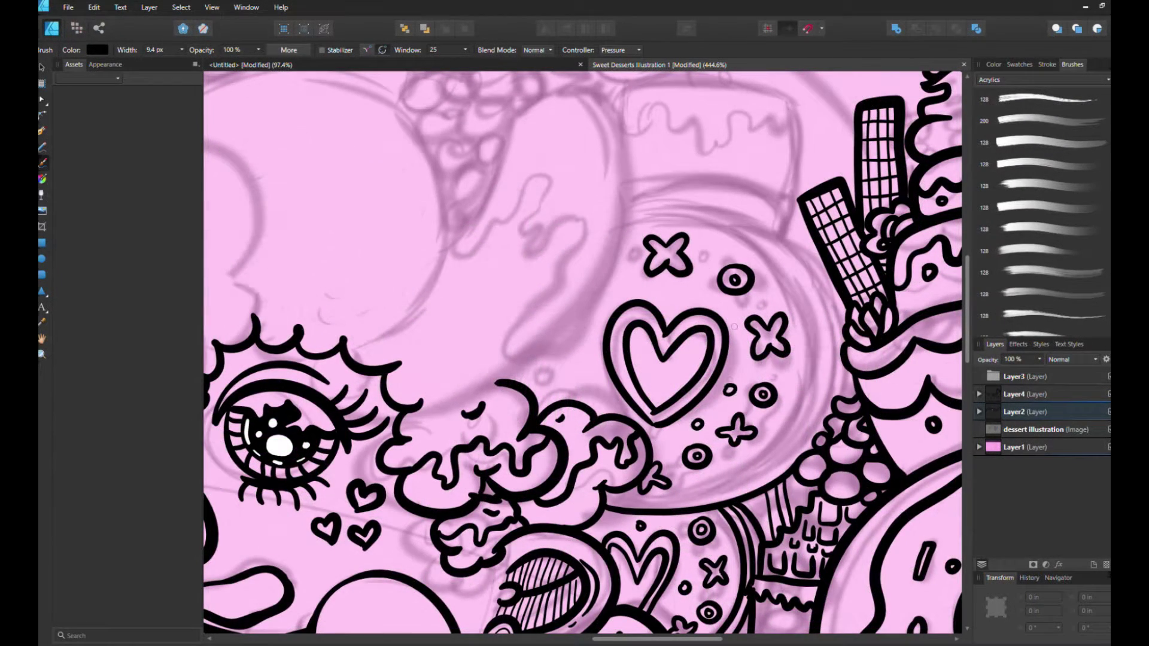
left_click(739, 333)
left_click(711, 294)
left_click(668, 288)
left_click_drag(546, 377, 584, 363)
left_click(552, 386)
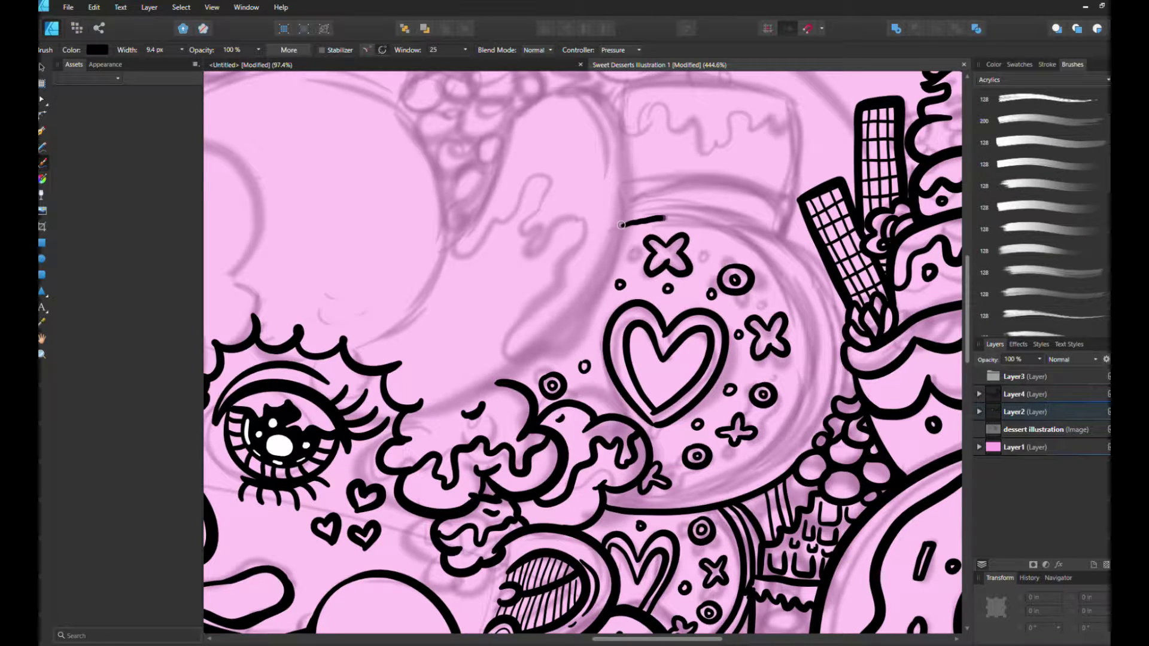
- Ink the rim arc around the cookie's right side, undoing the overlong top arcs
mouse_move(621, 225)
left_mouse_down()
mouse_move(782, 440)
mouse_move(605, 504)
left_mouse_up()
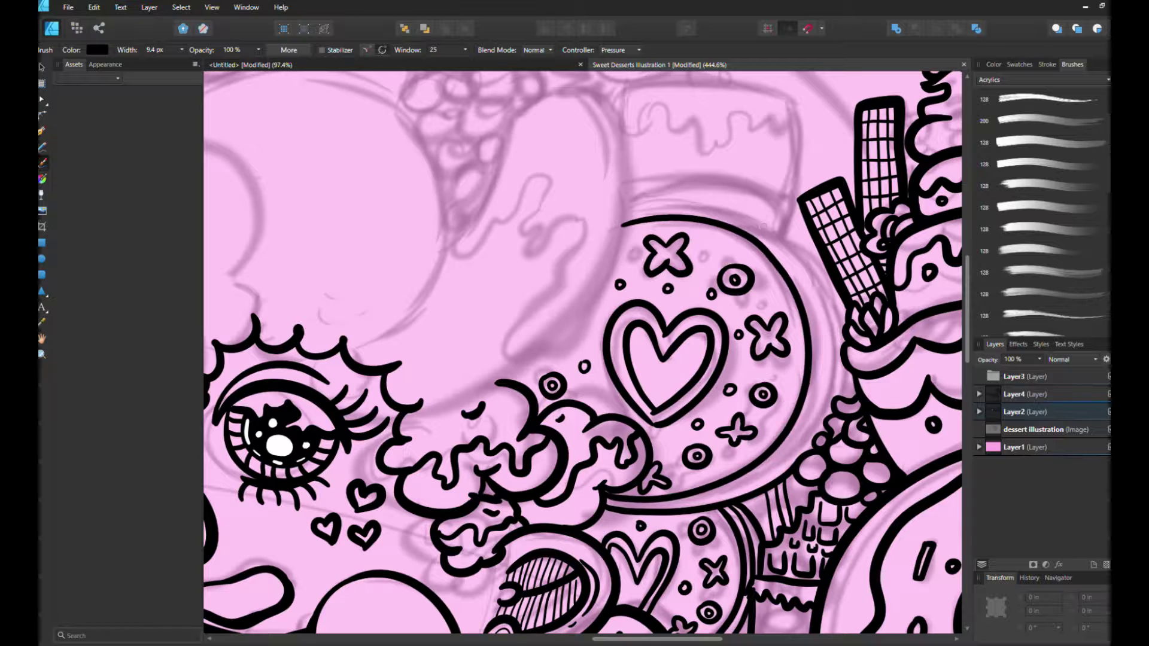
mouse_move(623, 213)
left_mouse_down()
mouse_move(789, 238)
mouse_move(824, 457)
left_mouse_up()
key("ctrl+z")
mouse_move(622, 209)
left_mouse_down()
mouse_move(832, 324)
mouse_move(796, 476)
left_mouse_up()
key("ctrl+z")
key("ctrl+z")
left_click_drag(622, 206, 829, 264)
key("ctrl+z")
mouse_move(622, 209)
left_mouse_down()
mouse_move(821, 389)
mouse_move(623, 503)
left_mouse_up()
key("ctrl+z")
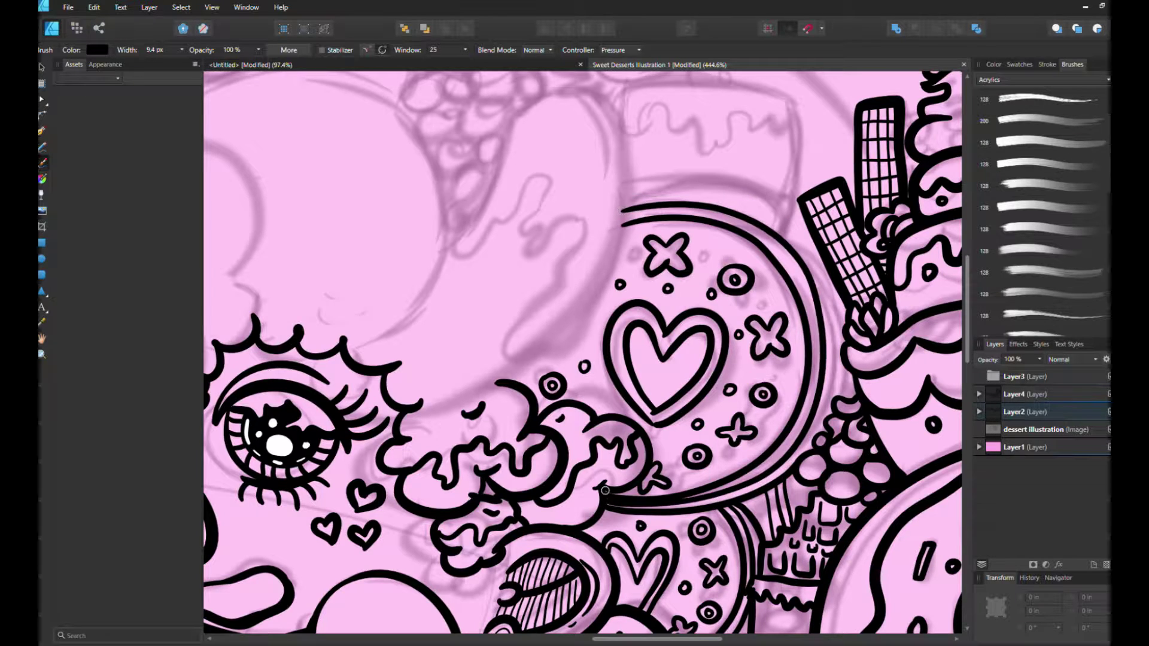
mouse_move(622, 207)
left_mouse_down()
mouse_move(784, 220)
mouse_move(846, 304)
left_mouse_up()
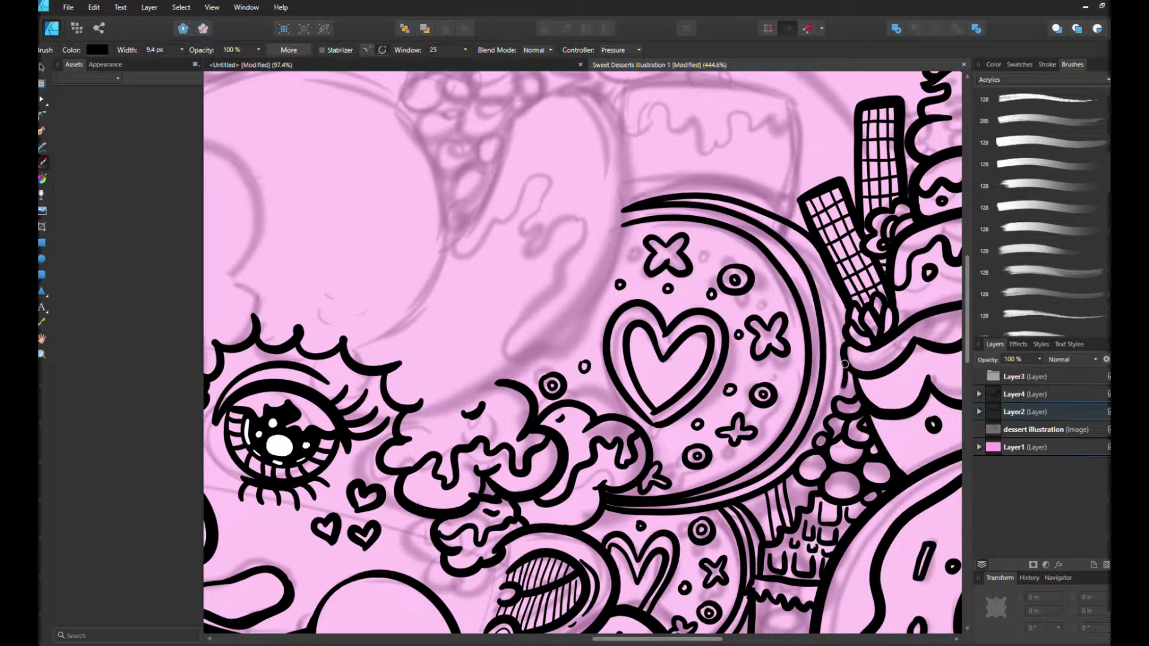
key("ctrl+z")
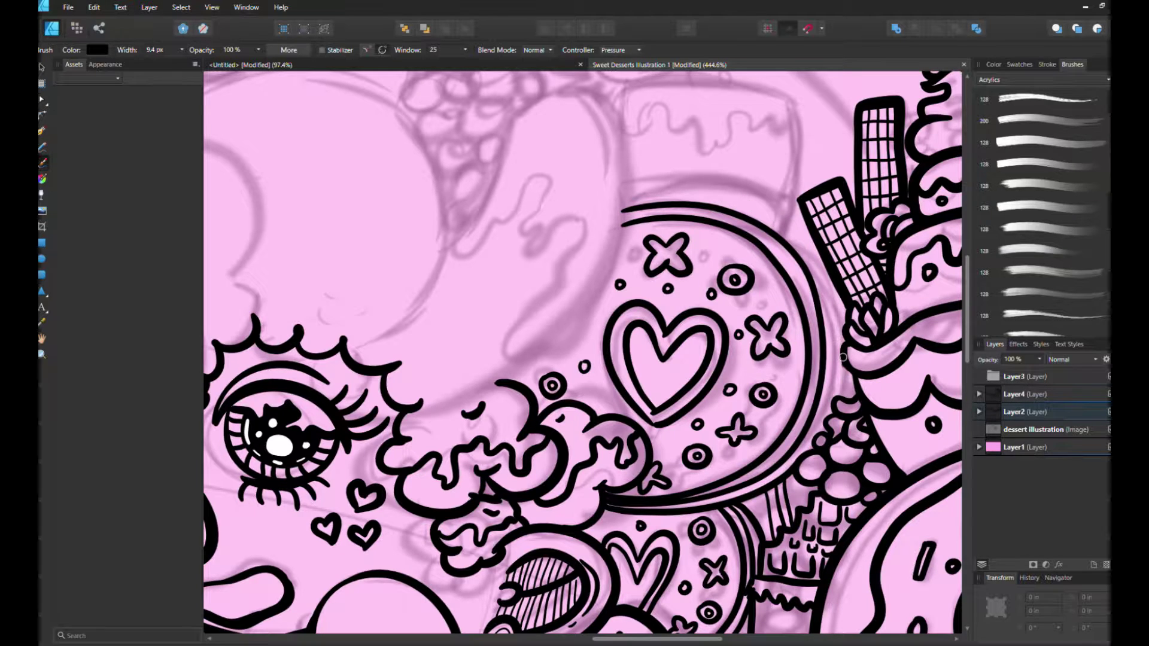
- Brush a thick outer rim around the cookie with the brush widened to about 10 px
left_click_drag(840, 333, 810, 448)
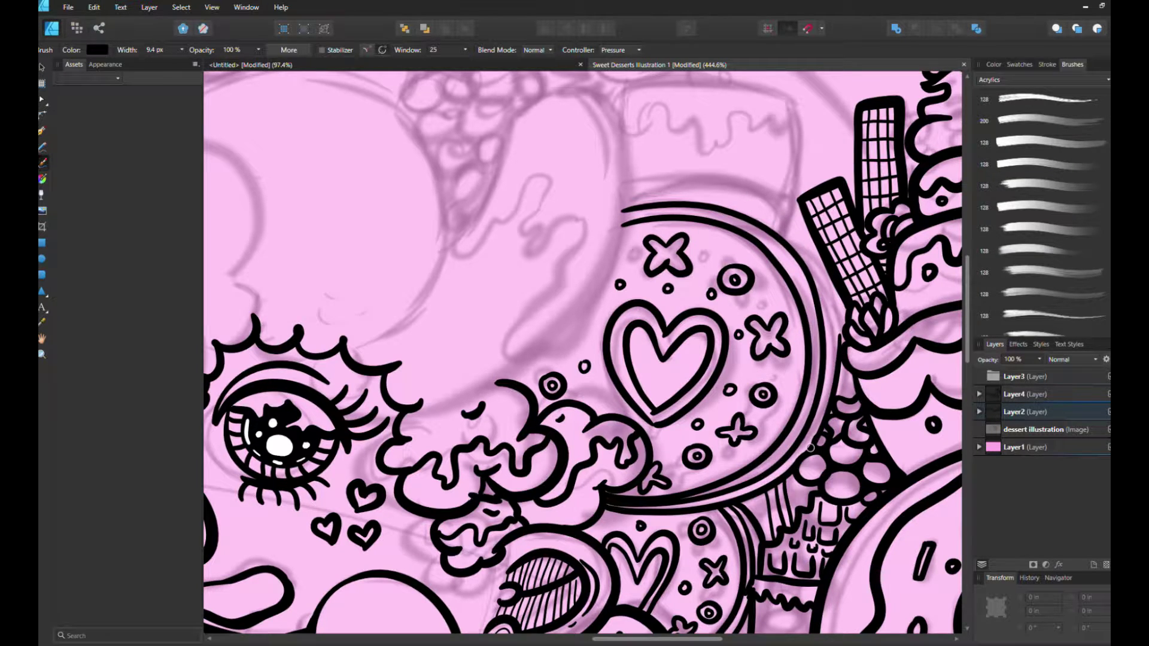
left_click_drag(621, 197, 835, 419)
key("ctrl+z")
left_click_drag(620, 196, 833, 349)
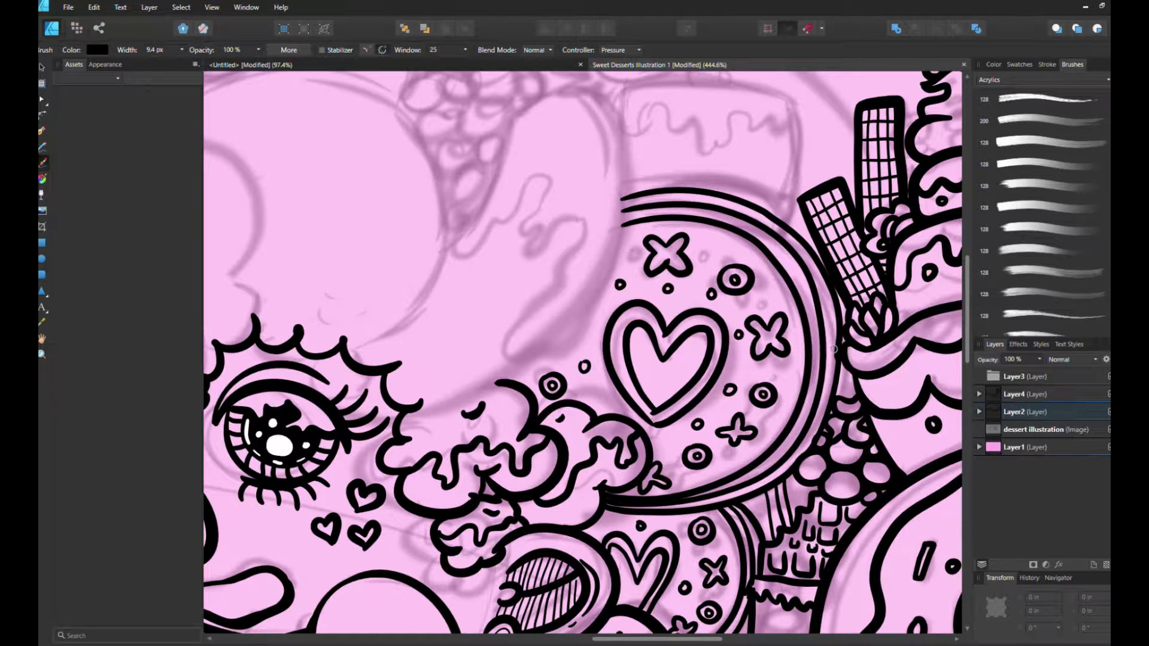
key("ctrl+z")
left_click_drag(617, 197, 823, 243)
key("ctrl+z")
mouse_move(838, 346)
left_mouse_down()
mouse_move(825, 273)
mouse_move(688, 186)
mouse_move(622, 194)
mouse_move(749, 245)
left_mouse_up()
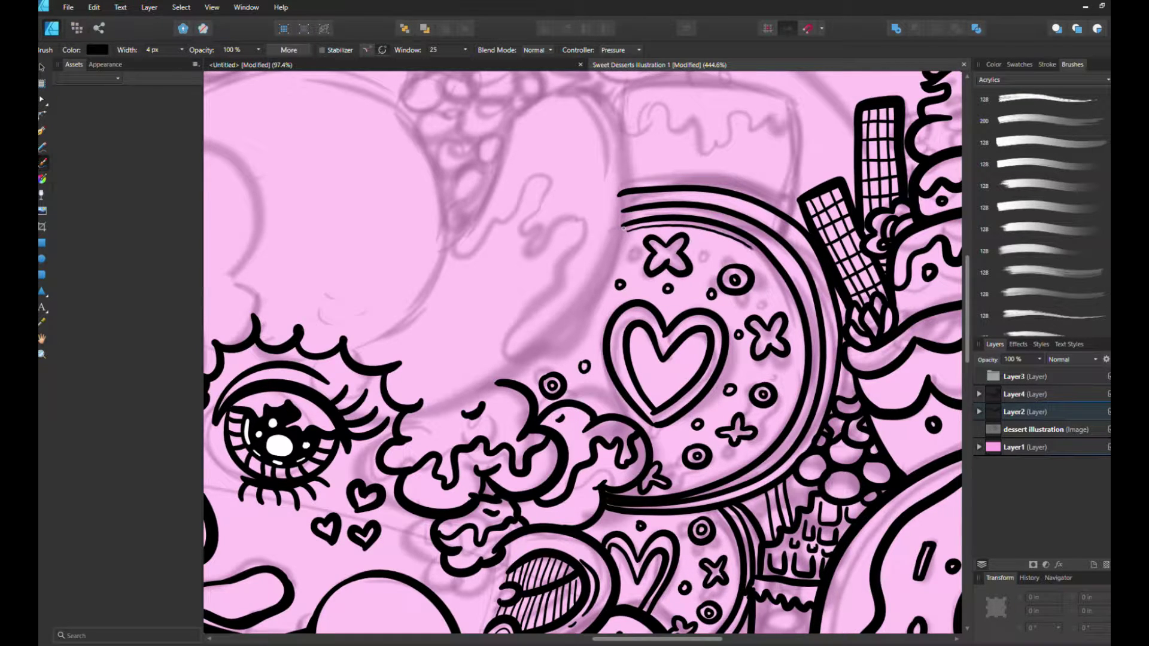
left_click_drag(797, 304, 622, 494)
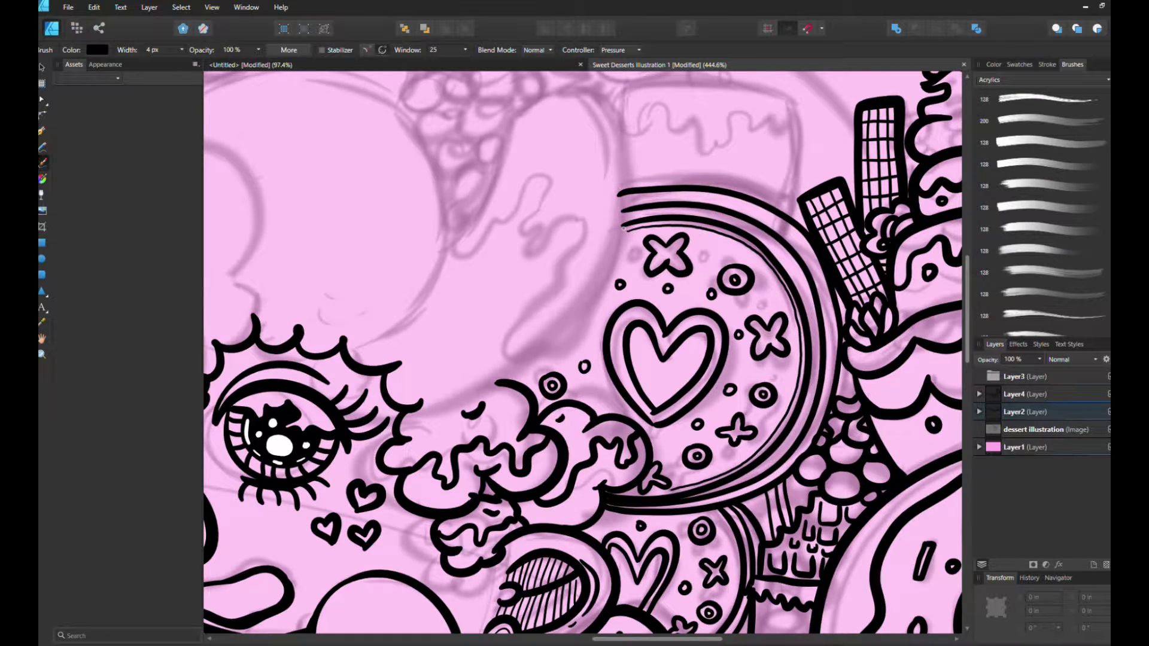
key("ctrl+z")
key("ctrl+z")
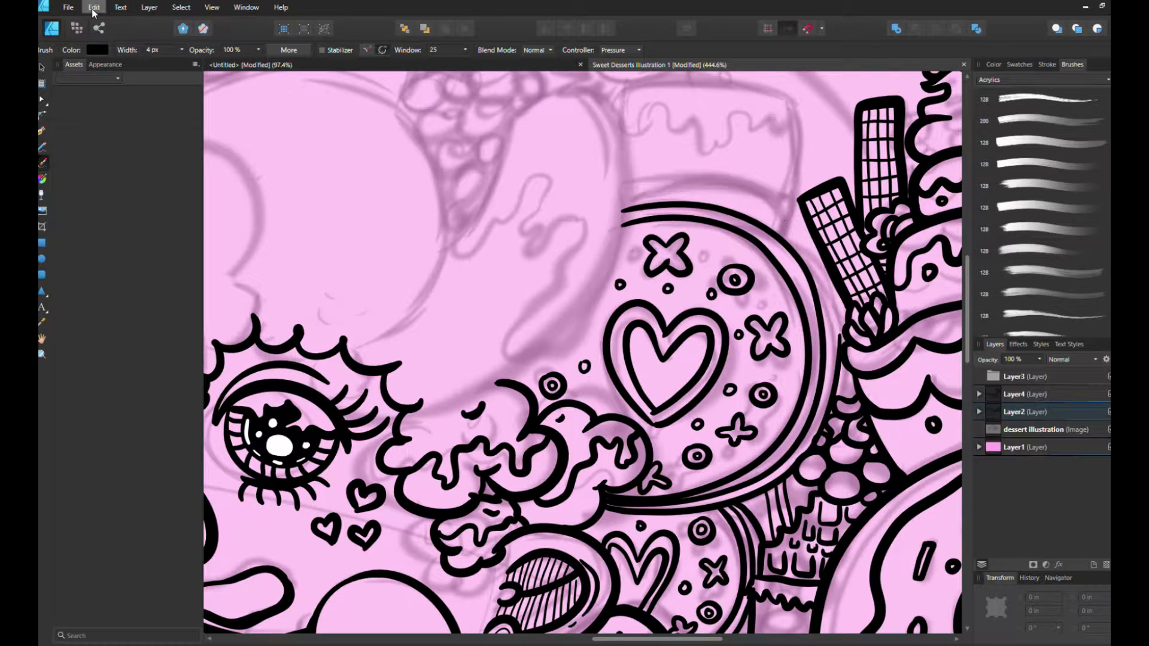
left_click_drag(180, 50, 181, 56)
mouse_move(621, 195)
left_mouse_down()
mouse_move(799, 236)
mouse_move(838, 332)
mouse_move(830, 410)
left_mouse_up()
- Ink the dripping ice-cream shape above the cookie's left side
mouse_move(567, 218)
left_mouse_down()
mouse_move(541, 318)
mouse_move(574, 336)
mouse_move(617, 135)
left_mouse_up()
scroll(947, 309, "up", 3)
mouse_move(578, 299)
left_mouse_down()
mouse_move(527, 350)
mouse_move(542, 275)
mouse_move(484, 368)
mouse_move(478, 300)
mouse_move(455, 323)
mouse_move(505, 243)
left_mouse_up()
mouse_move(517, 240)
left_mouse_down()
mouse_move(577, 203)
mouse_move(521, 194)
mouse_move(616, 228)
mouse_move(603, 362)
left_mouse_up()
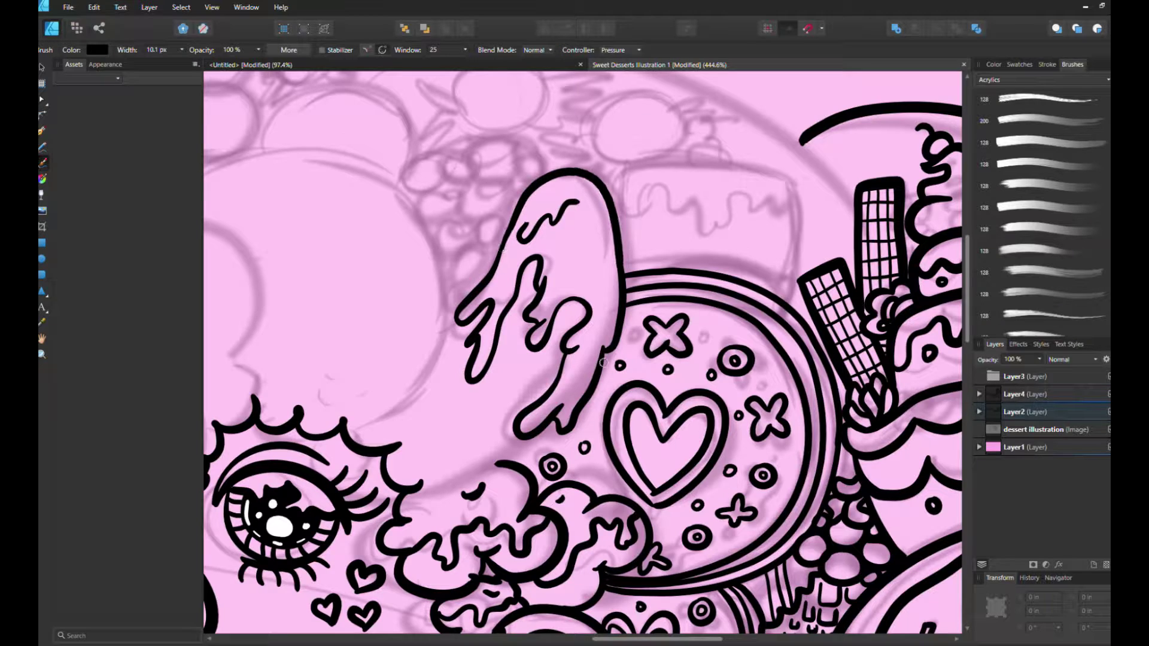
- Cross-hatch a thin band along the cookie's right edge with a 4.8 px brush
scroll(811, 381, "down", 5)
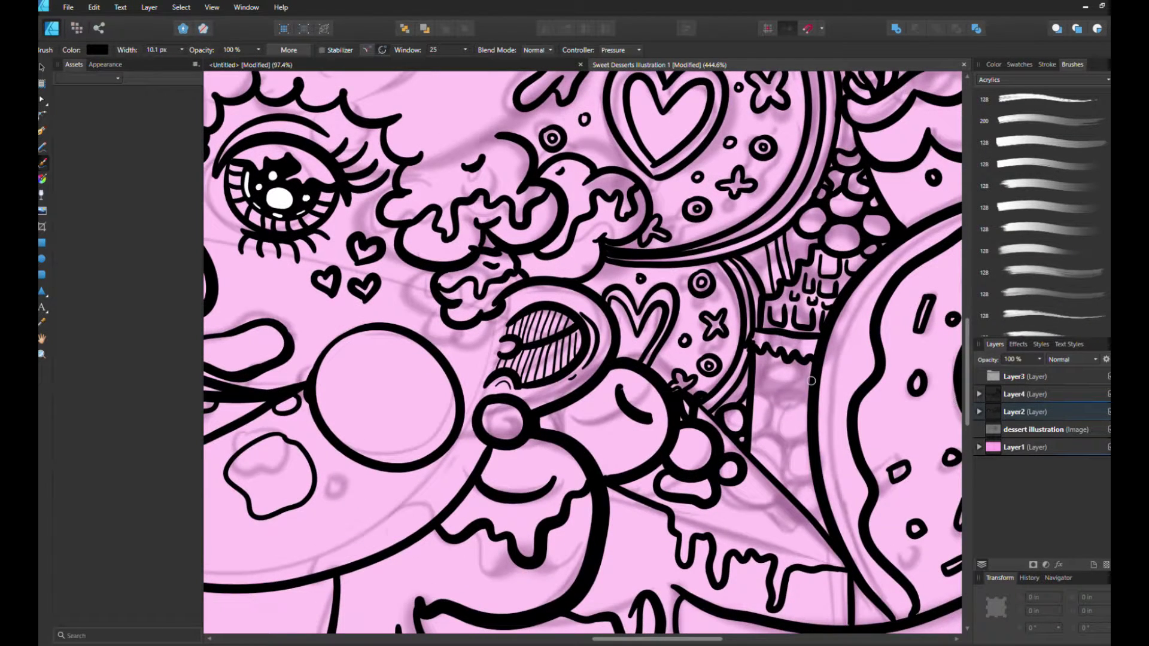
left_click_drag(180, 52, 157, 52)
mouse_move(708, 260)
left_mouse_down()
mouse_move(735, 359)
mouse_move(714, 388)
left_mouse_up()
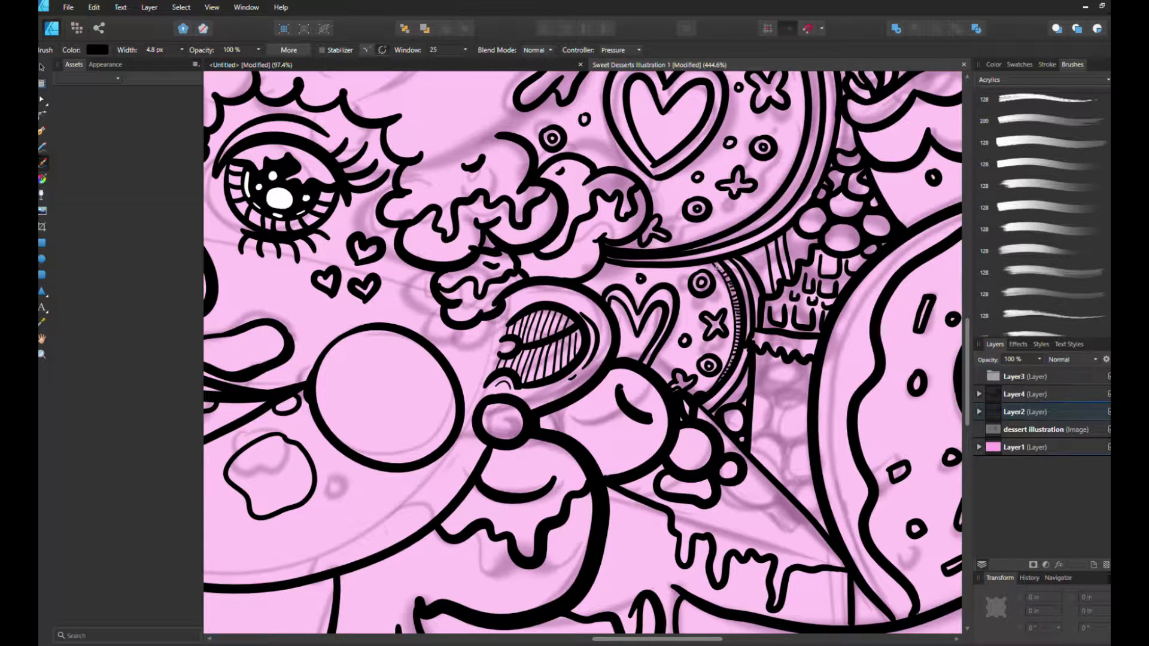
left_click_drag(739, 262, 751, 275)
left_click_drag(709, 404, 753, 320)
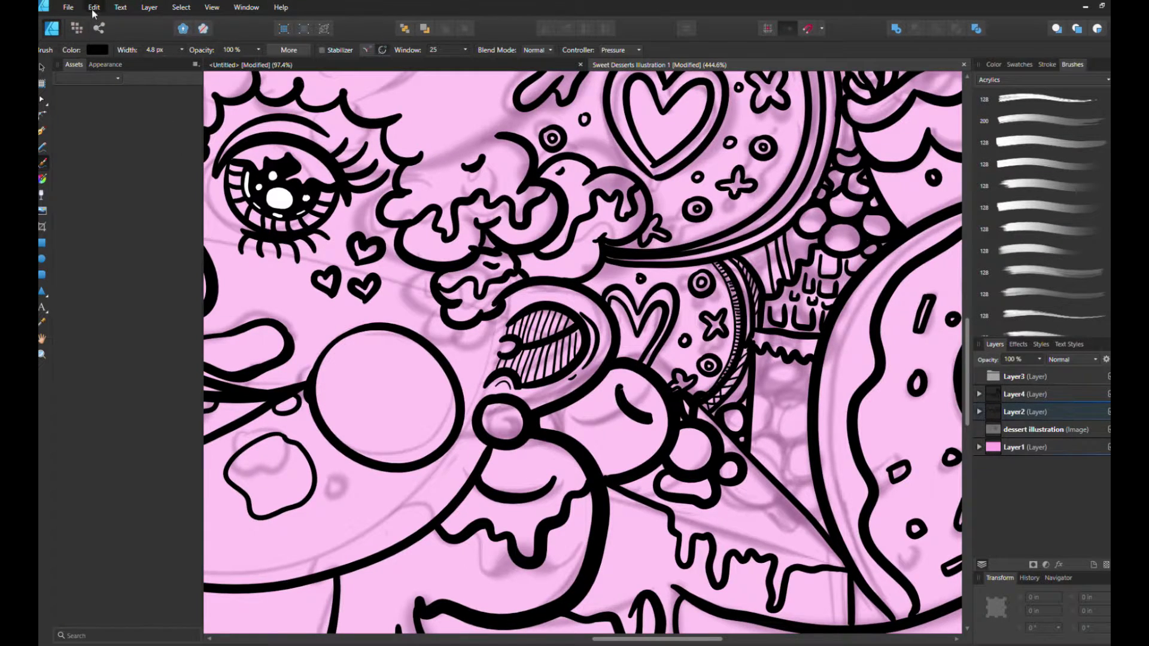
- Return to the main drawing workspace, undo stray strokes and reselect the Paint Brush
left_click(98, 28)
key("ctrl+1")
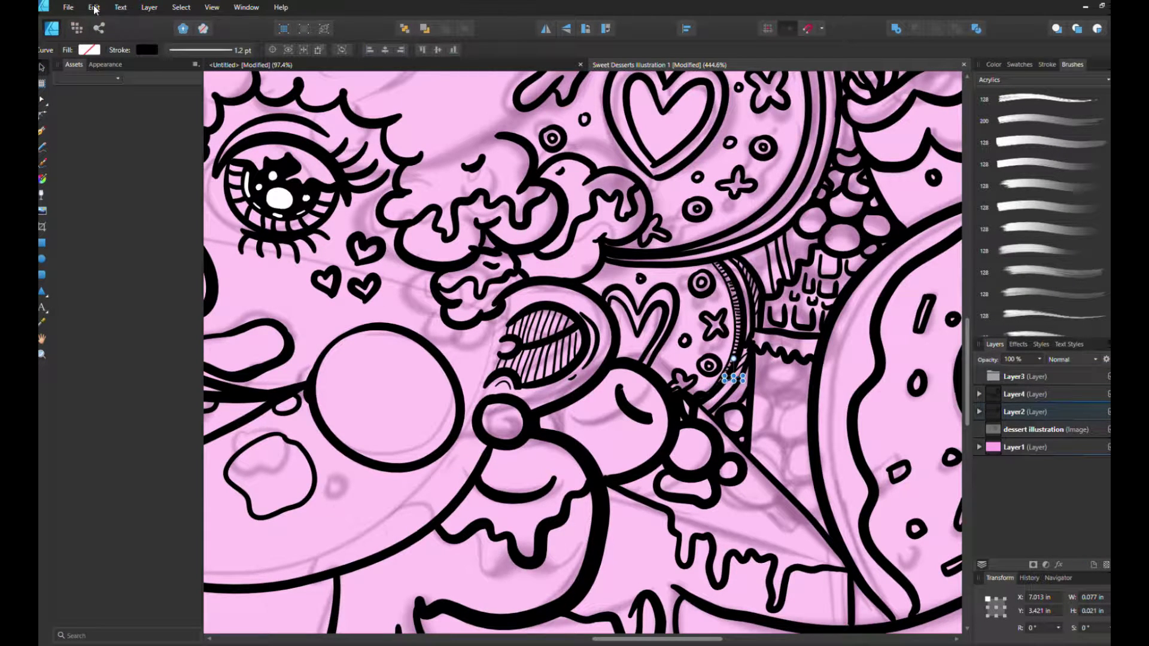
key("ctrl+z")
key("ctrl+z")
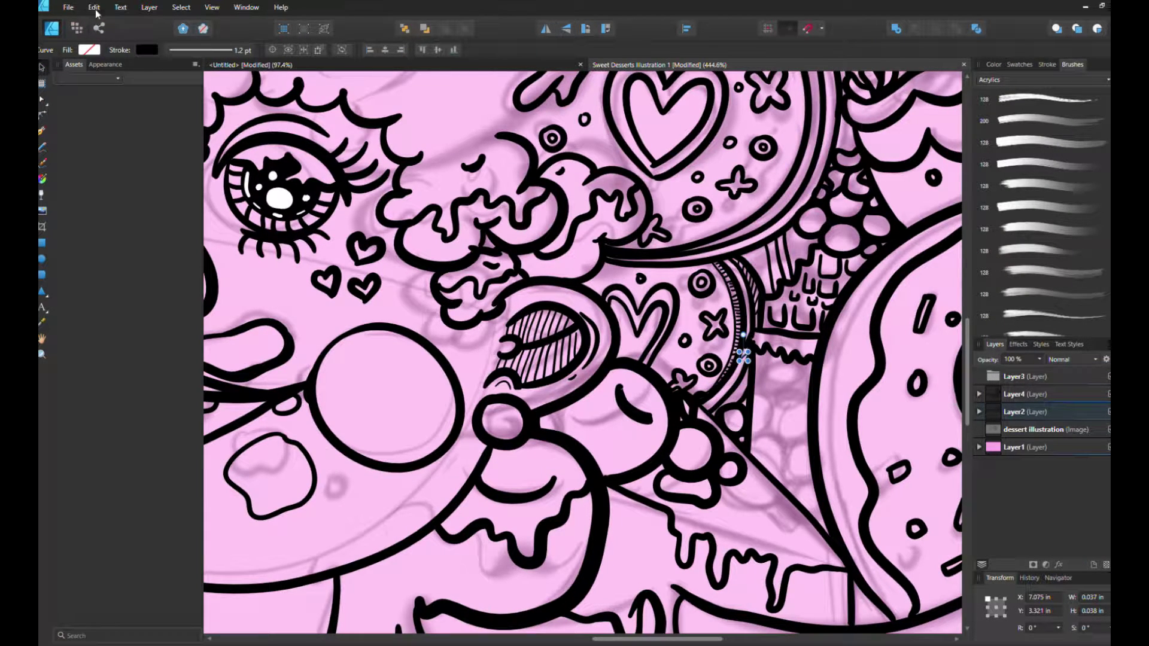
key("ctrl+z")
key("ctrl+z")
key("b")
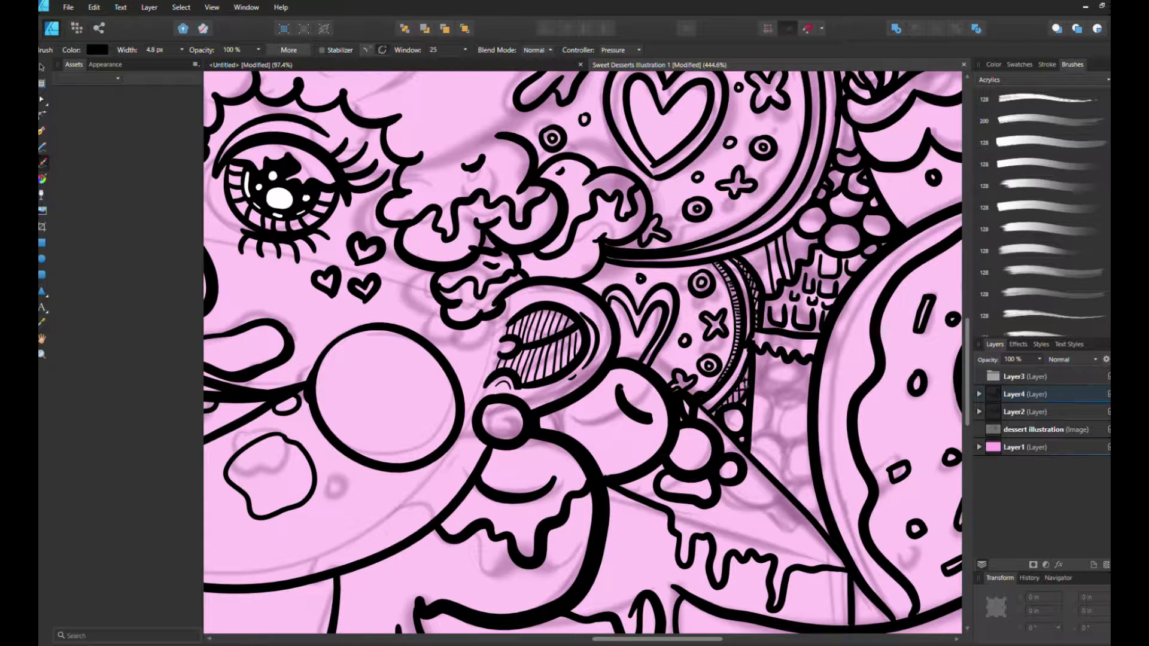
scroll(754, 372, "up", 5)
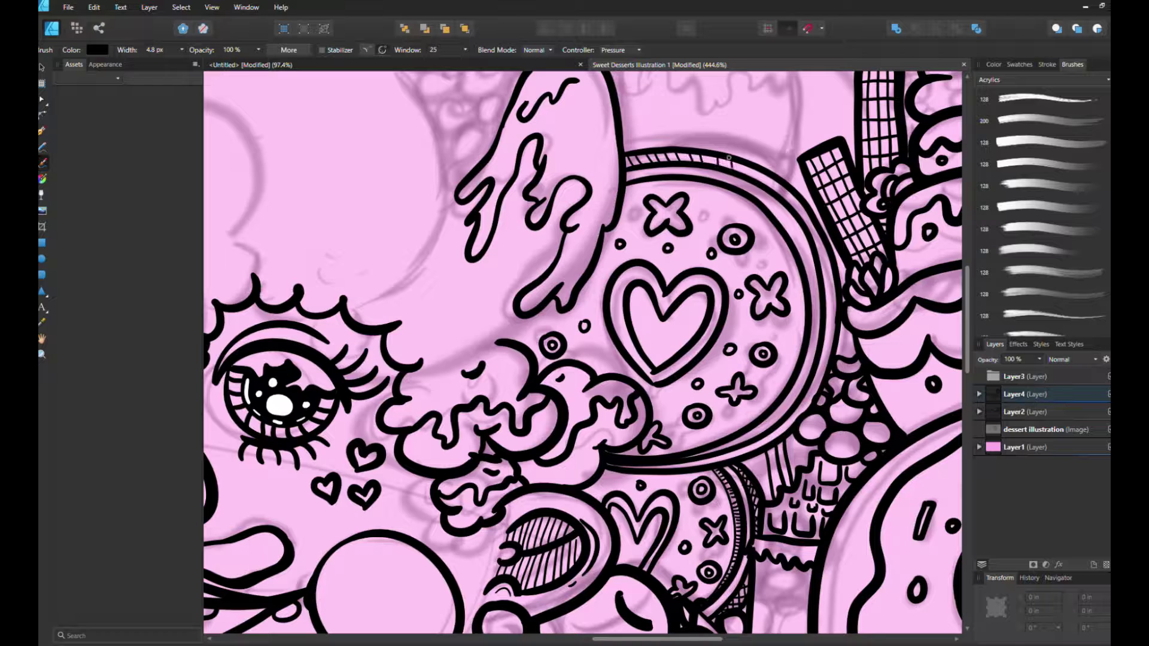
- Hatch the plate rim across the top and down the right side
left_click_drag(777, 186, 814, 251)
left_click_drag(626, 159, 718, 162)
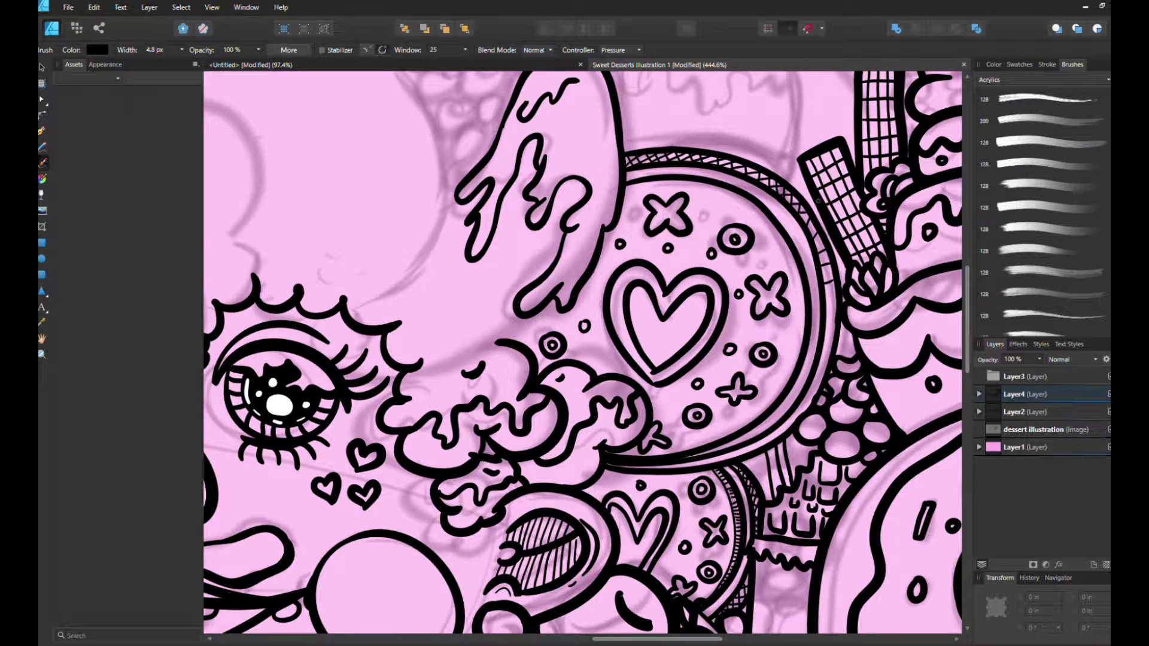
left_click_drag(830, 283, 832, 328)
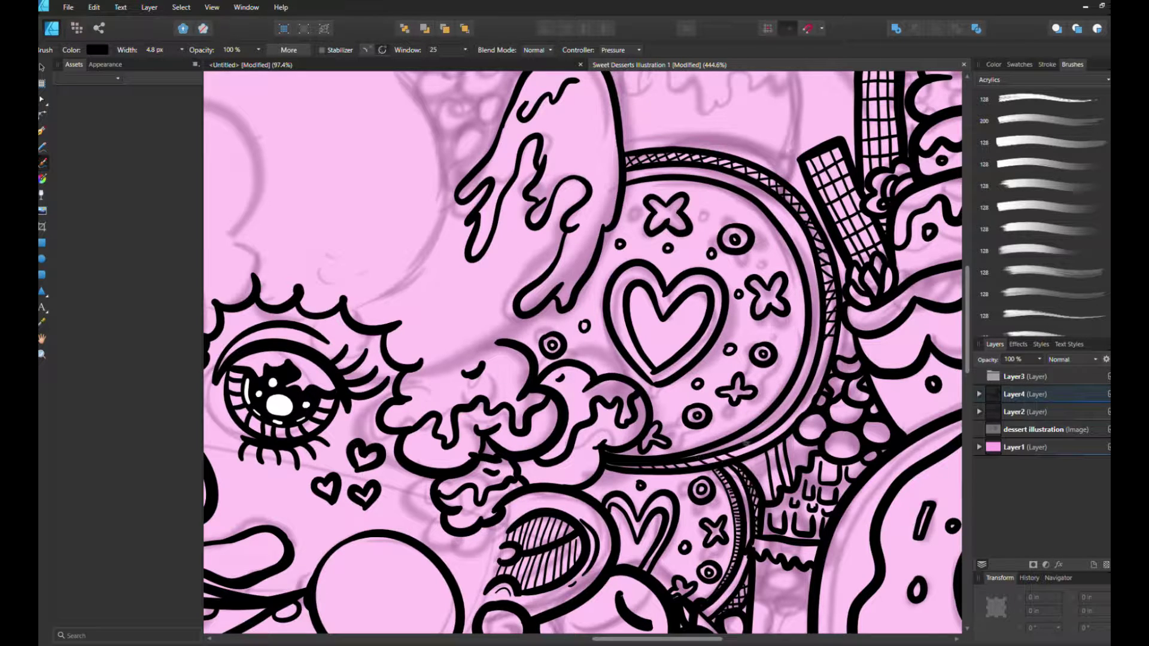
left_click_drag(829, 342, 812, 351)
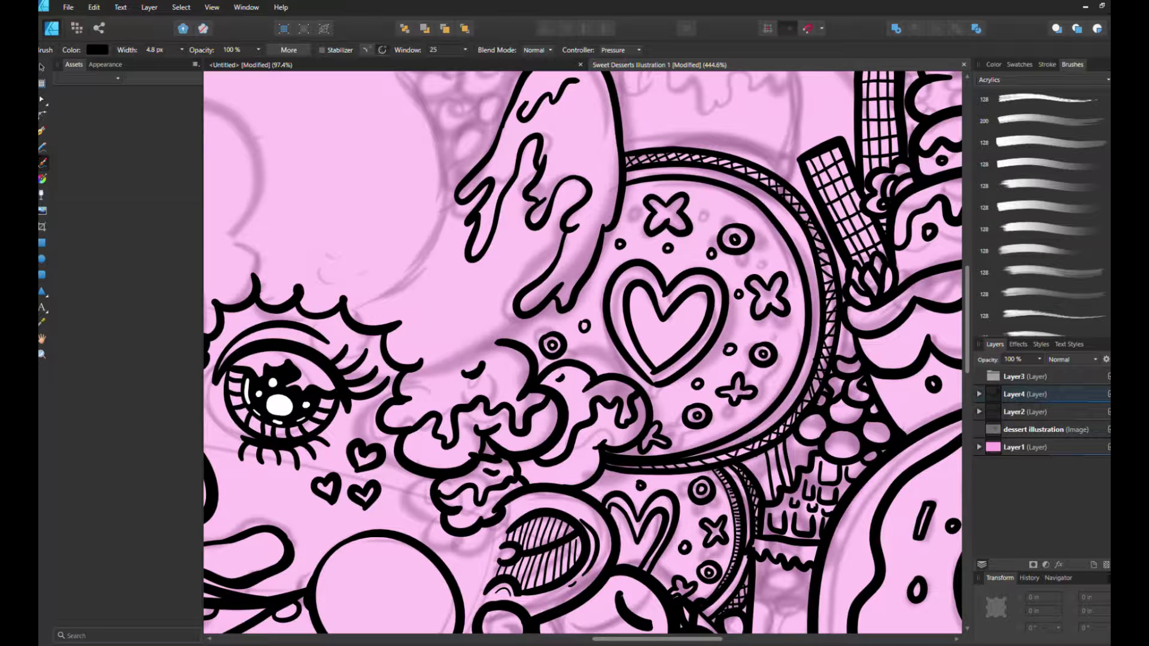
- Draw a thin inner ring along the cookie rim, redoing it after undo attempts
left_click_drag(624, 191, 684, 447)
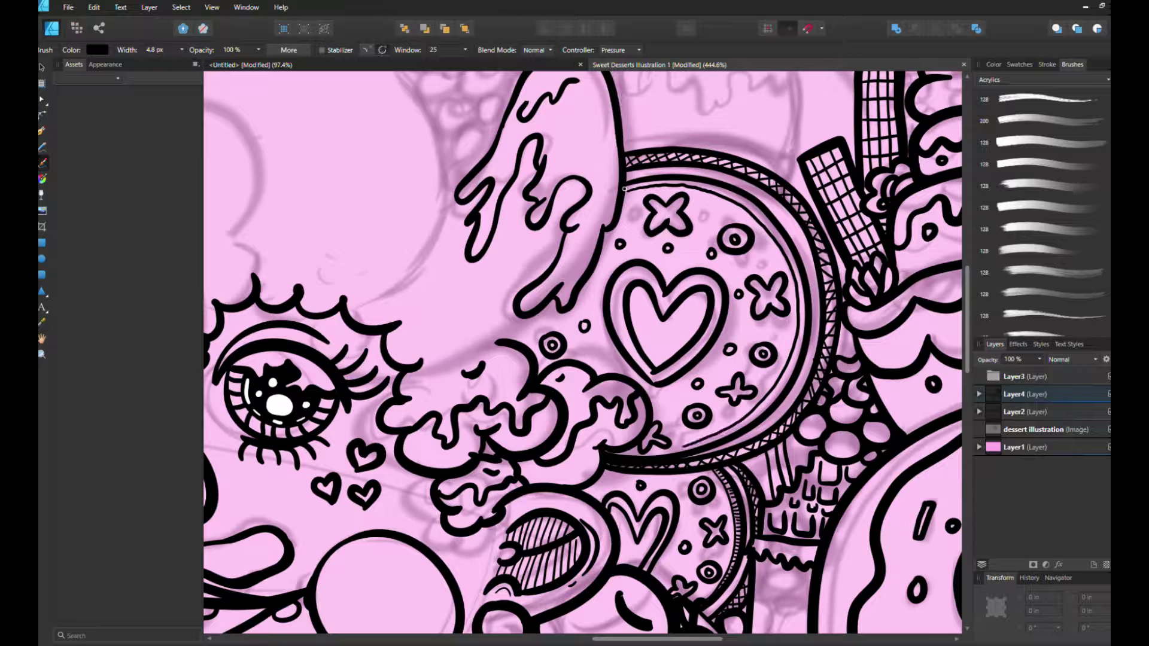
key("ctrl+z")
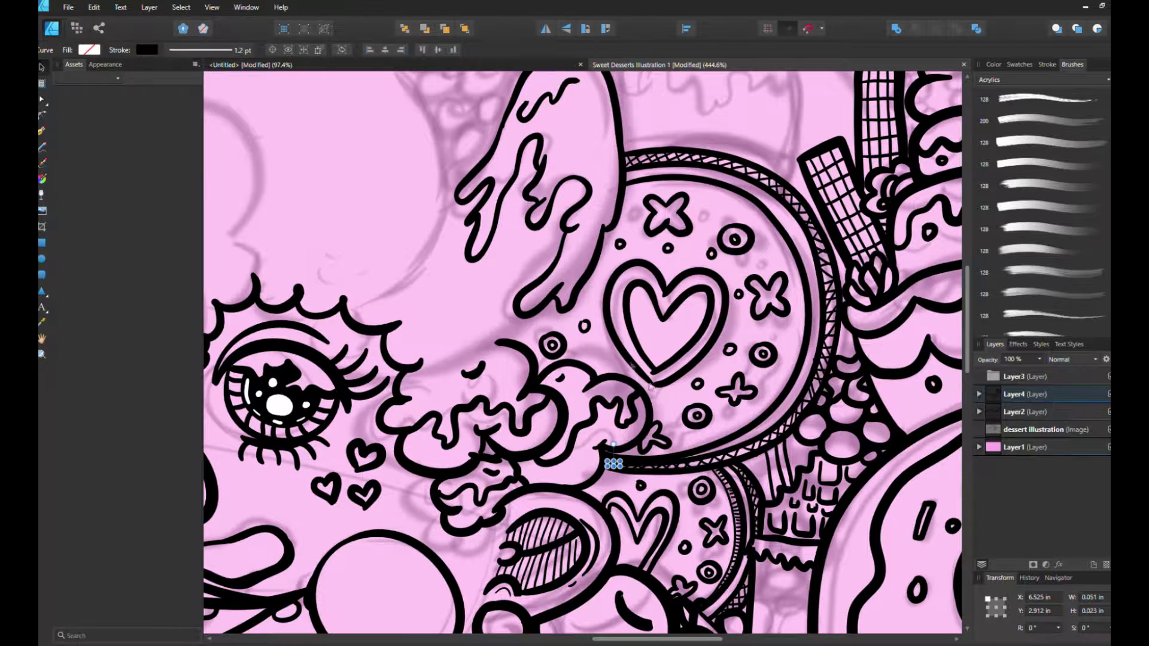
left_click(697, 415)
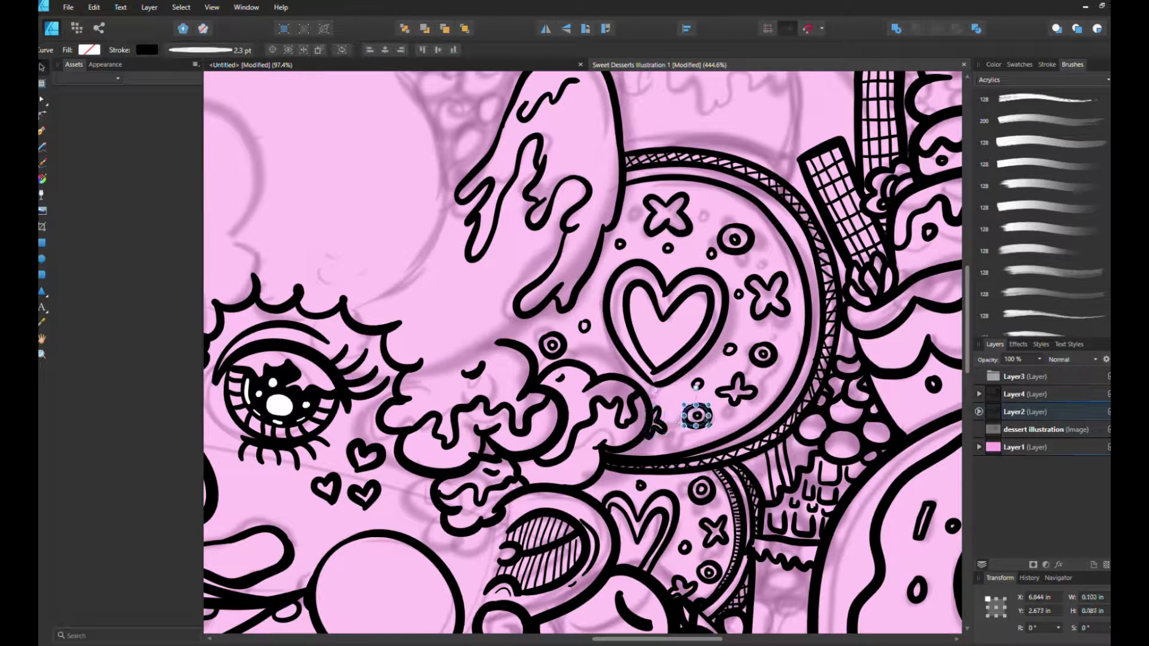
key("ctrl+shift+z")
key("ctrl+z")
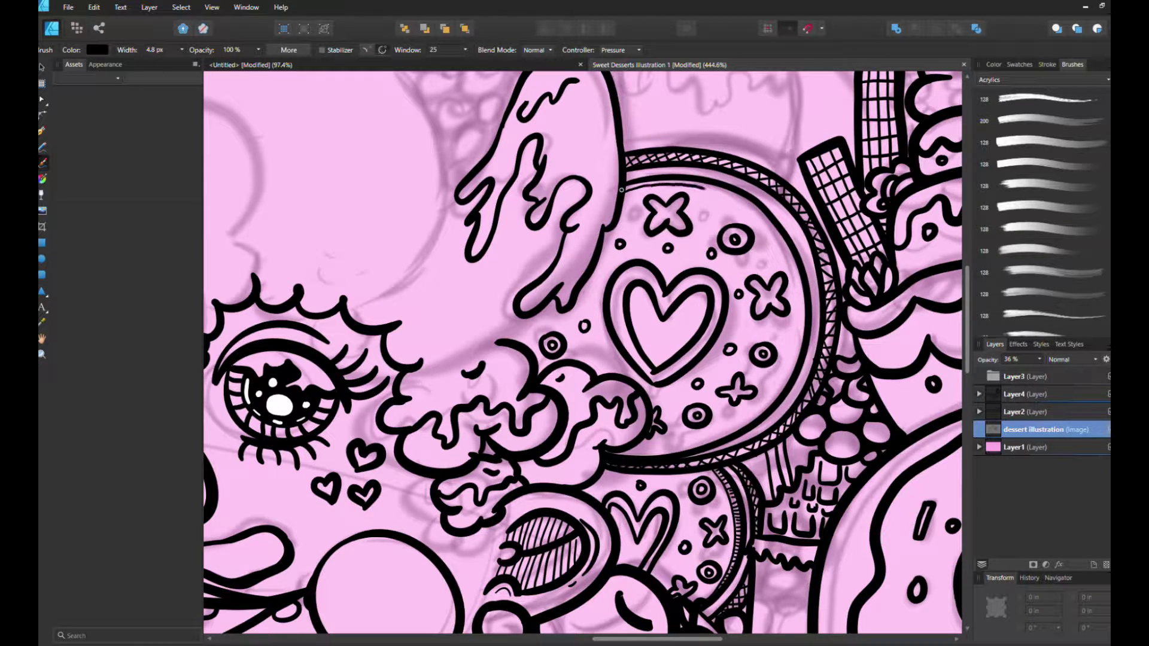
left_click_drag(802, 289, 646, 449)
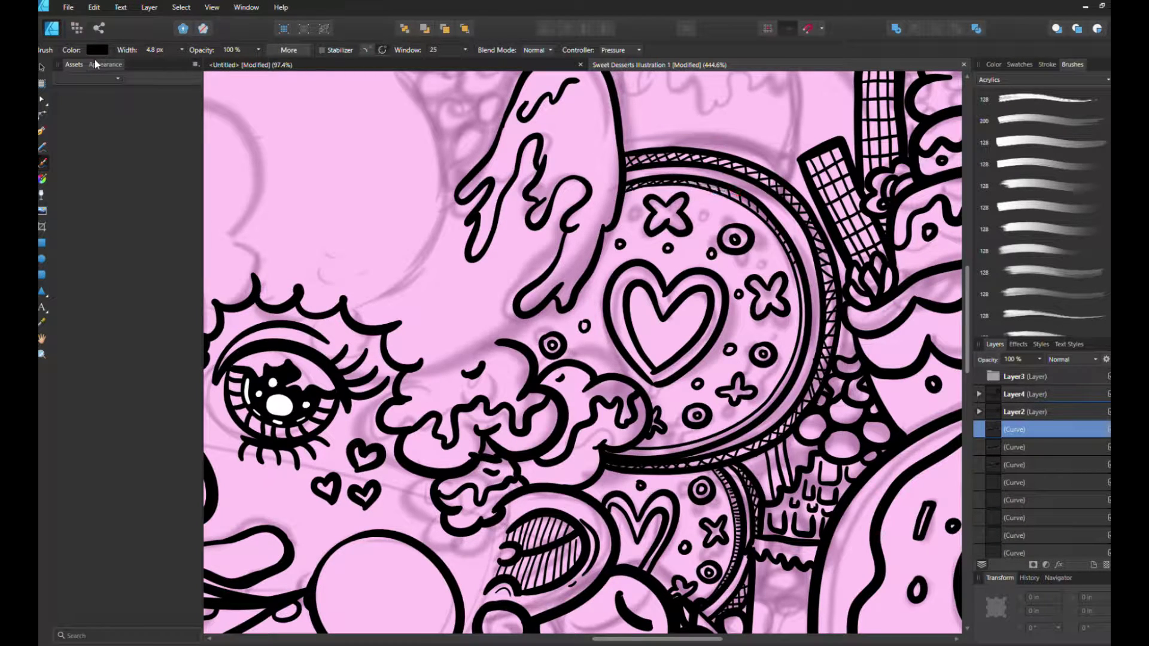
- Inspect the rim's top, right and lower-left curves with the Node and Move tools
key("a")
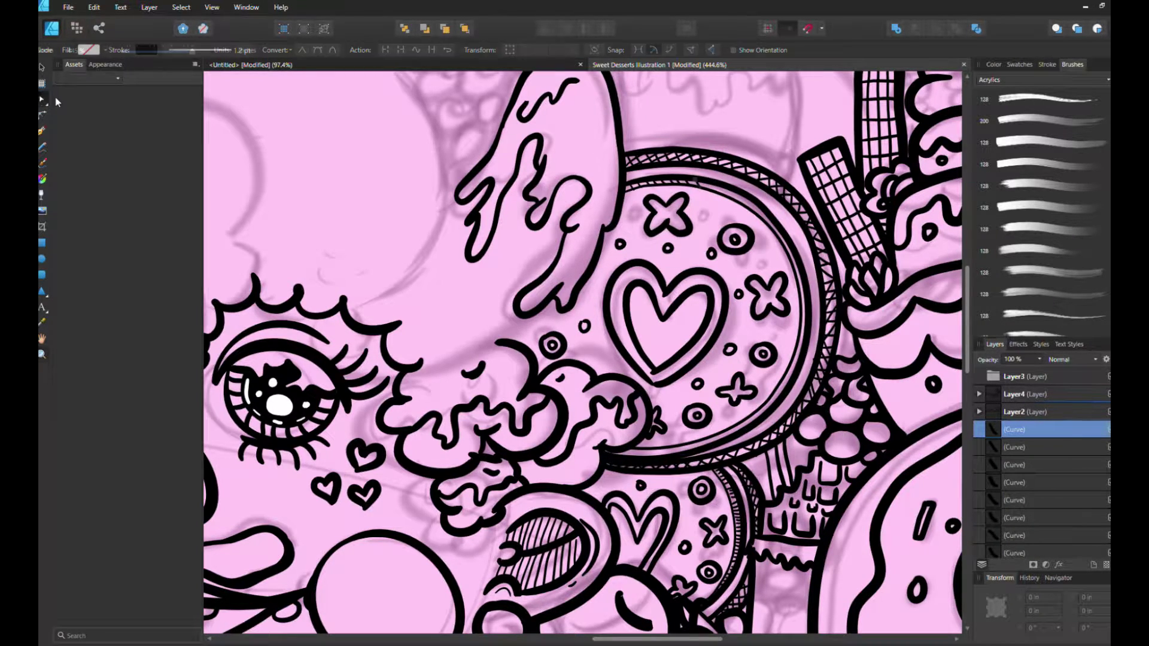
left_click(699, 181)
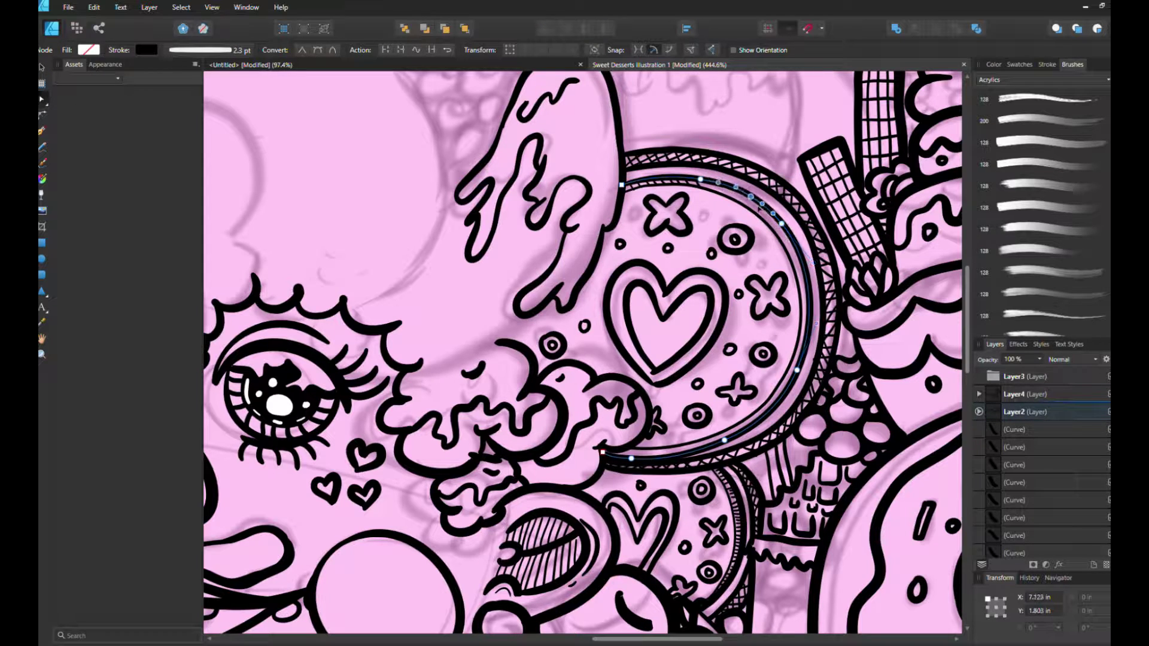
left_click(802, 389)
left_click(611, 454)
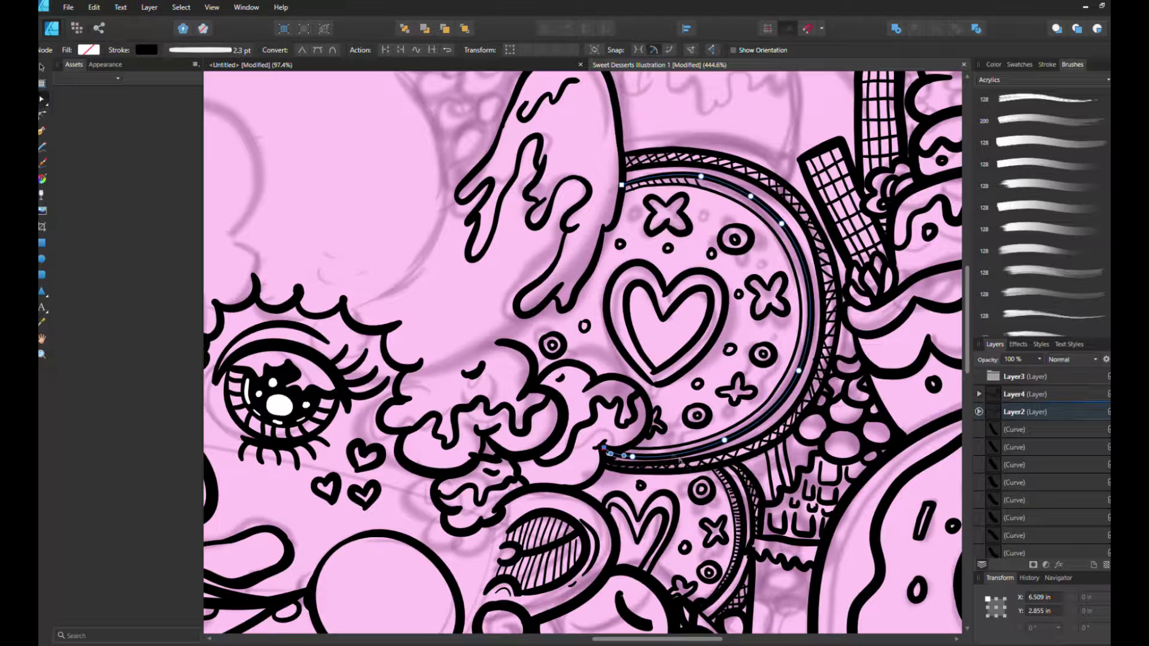
key("v")
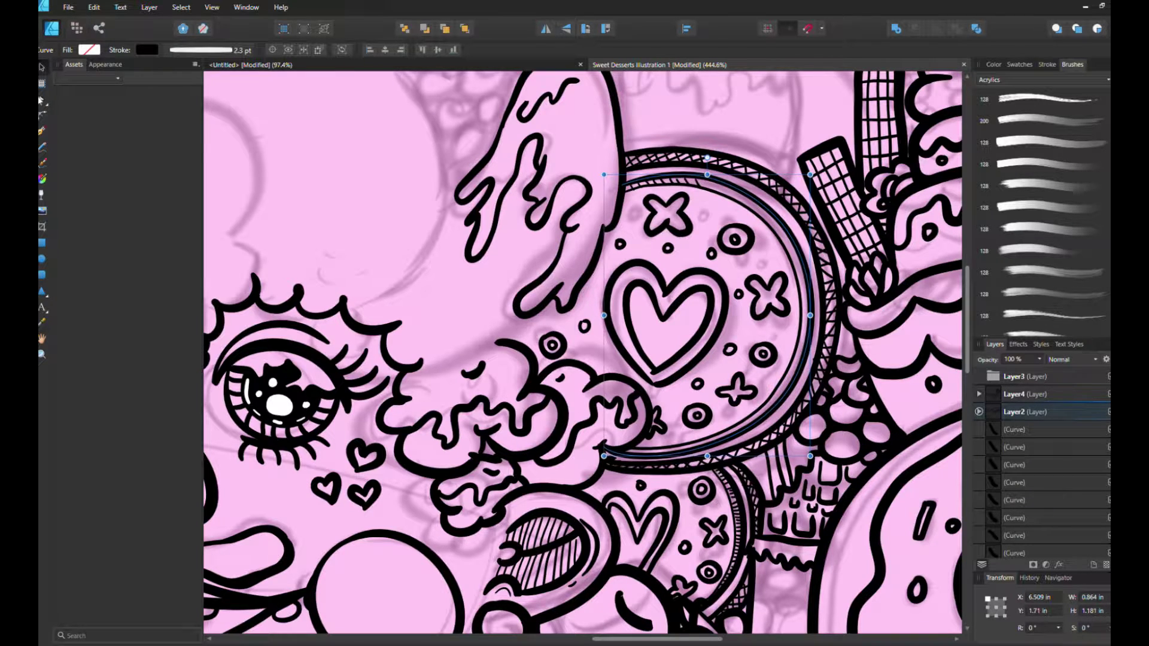
left_click(41, 99)
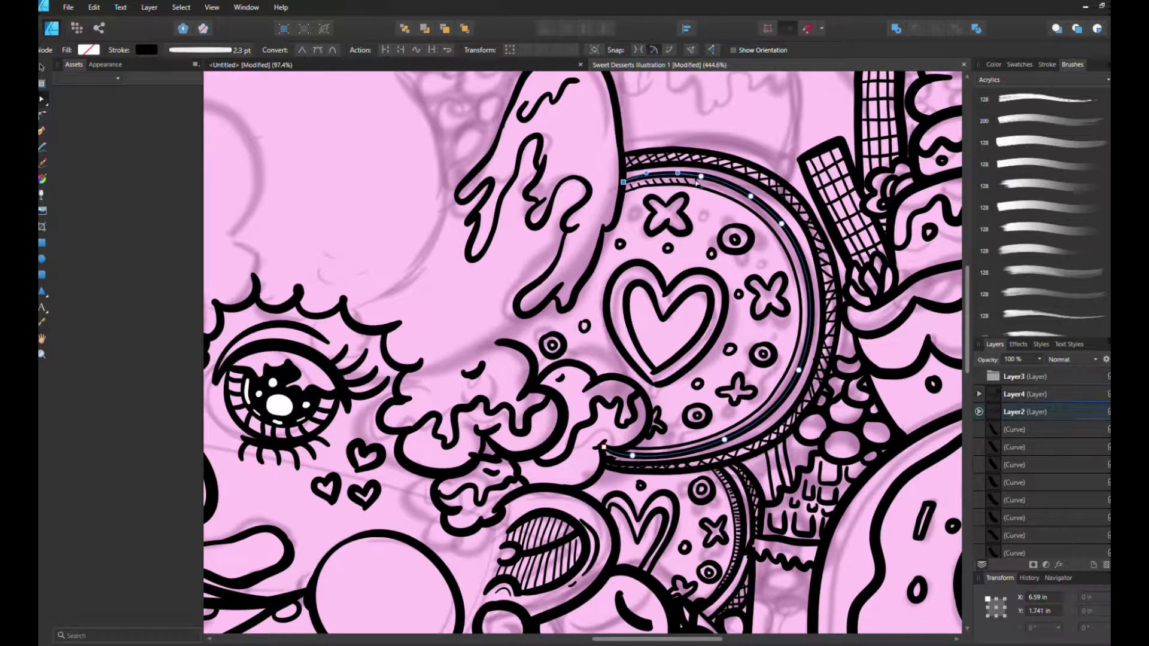
left_click(45, 68)
key("ctrl+d")
left_click(42, 162)
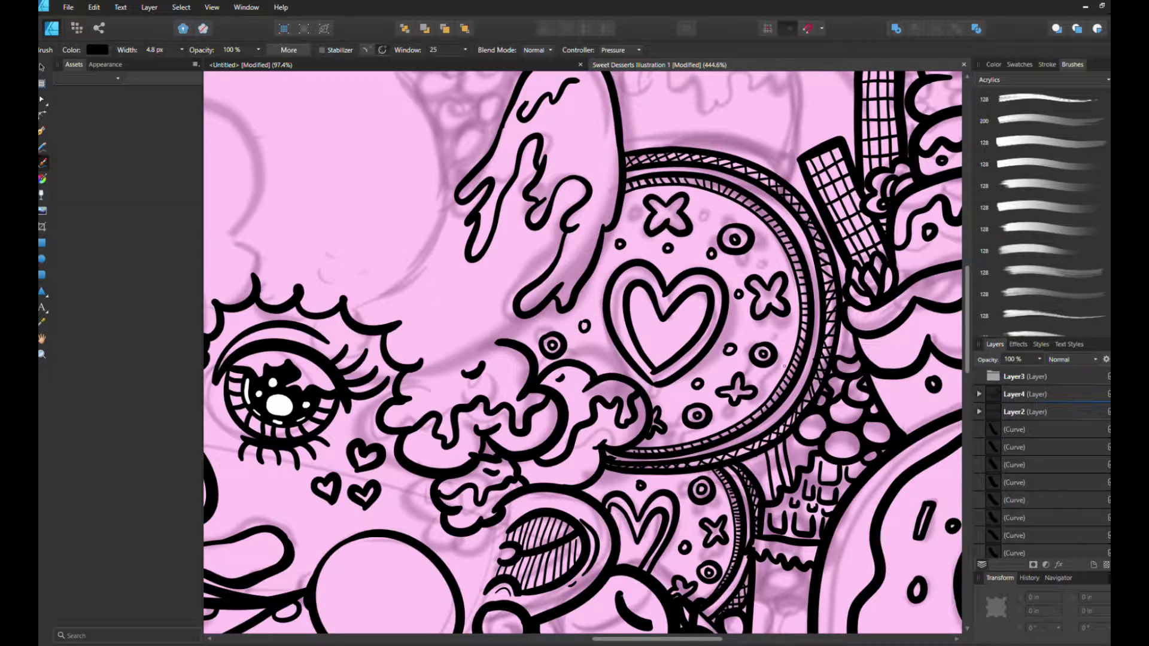
- Check the cookie's circle curve, then paint a short black outline stroke
key("v")
left_click(675, 178)
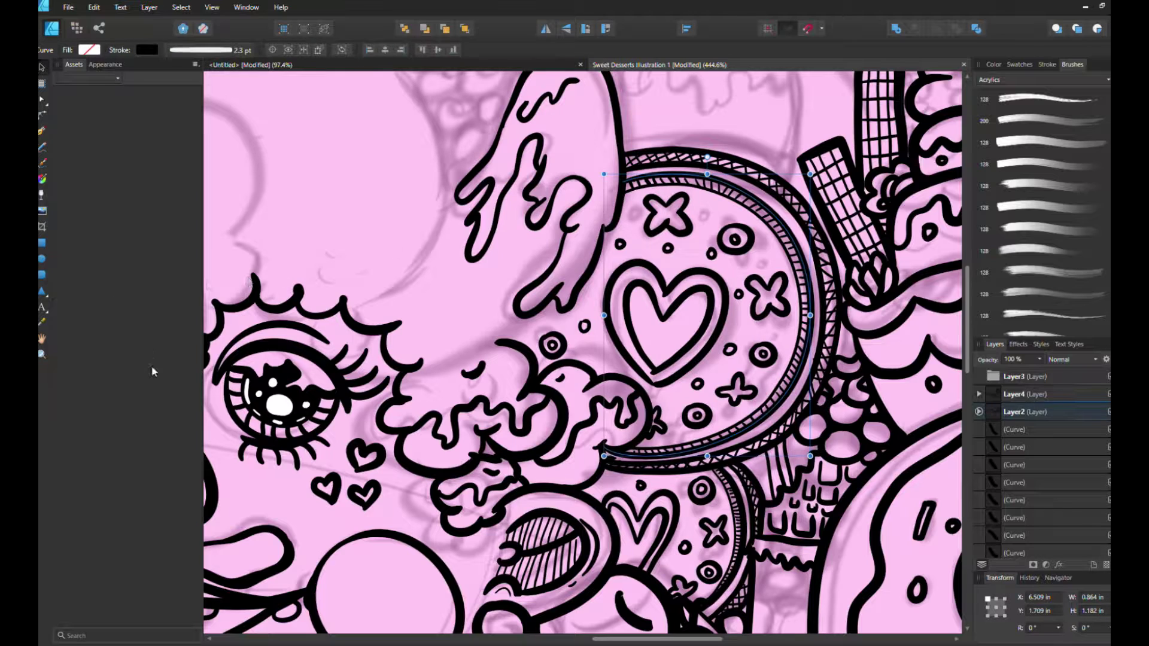
key("b")
left_click_drag(551, 315, 514, 342)
scroll(599, 269, "up", 5)
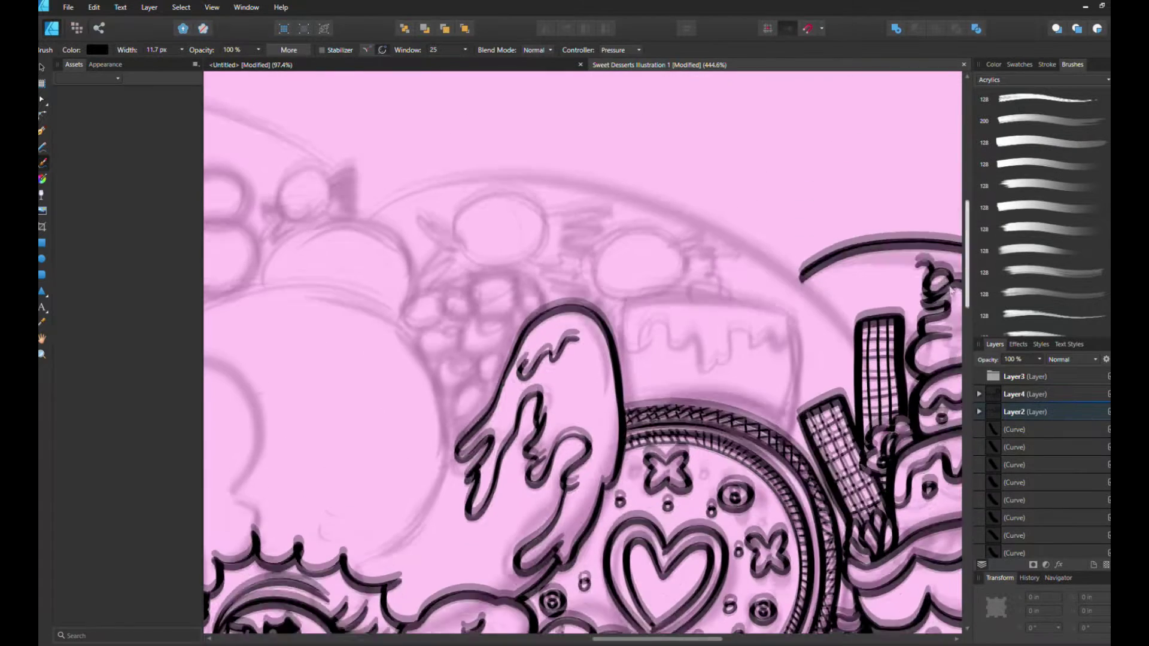
- Add sprinkle dots and short sprinkle strokes across the donut
left_click_drag(636, 304, 619, 323)
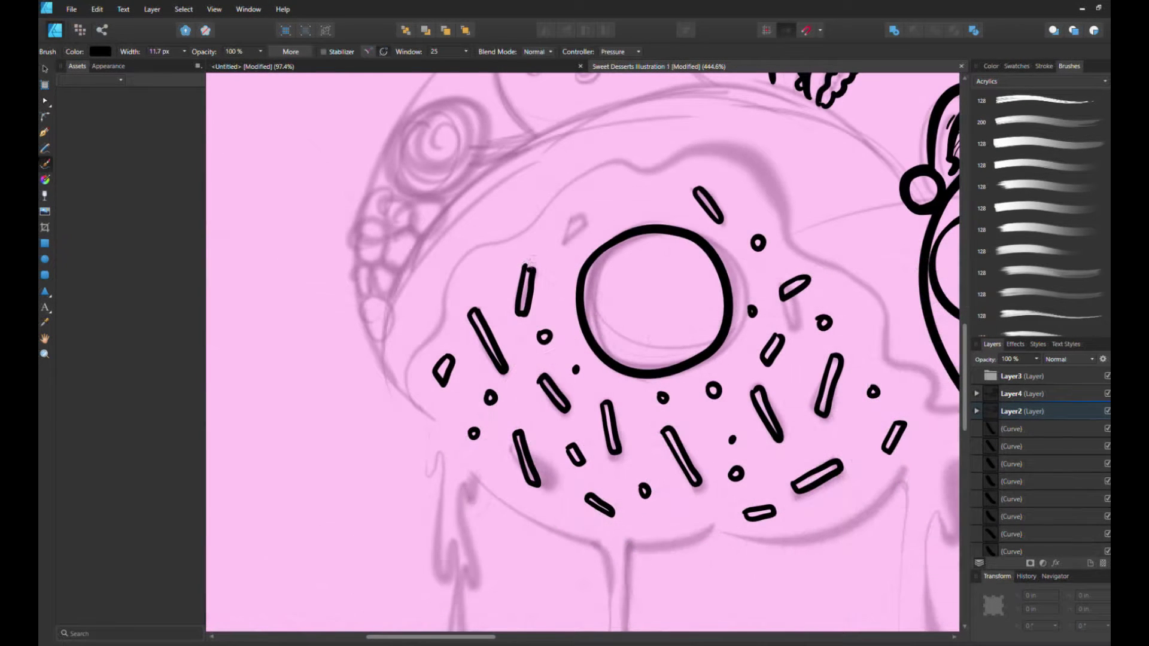
left_click(488, 277)
left_click(506, 258)
left_click_drag(588, 222, 569, 235)
left_click(608, 195)
left_click(632, 213)
- Outline the left edge of the donut icing, undoing one misplaced stroke
mouse_move(409, 395)
left_mouse_down()
mouse_move(464, 260)
mouse_move(933, 431)
left_mouse_up()
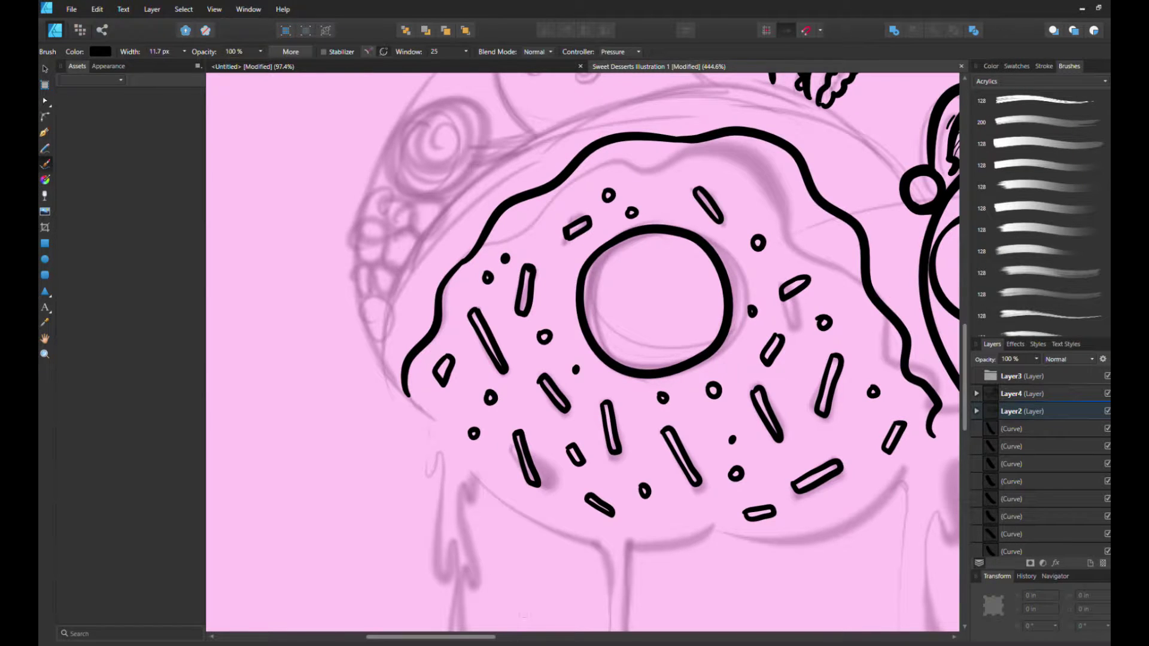
left_click_drag(469, 636, 573, 631)
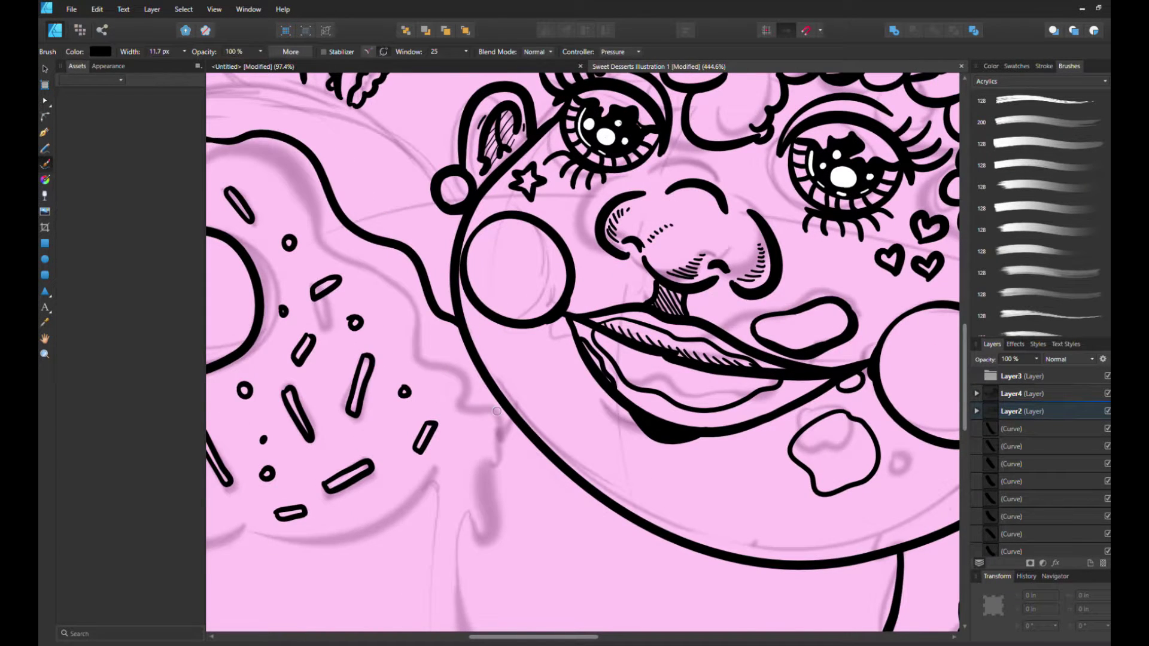
scroll(311, 349, "left", 6)
scroll(311, 348, "down", 4)
mouse_move(317, 165)
left_mouse_down()
mouse_move(370, 322)
mouse_move(489, 306)
left_mouse_up()
key("ctrl+z")
- Trace the icing's lower edge, its drips and the big outer arc around the donut
mouse_move(372, 281)
left_mouse_down()
mouse_move(494, 310)
mouse_move(524, 446)
left_mouse_up()
left_click_drag(559, 292, 521, 386)
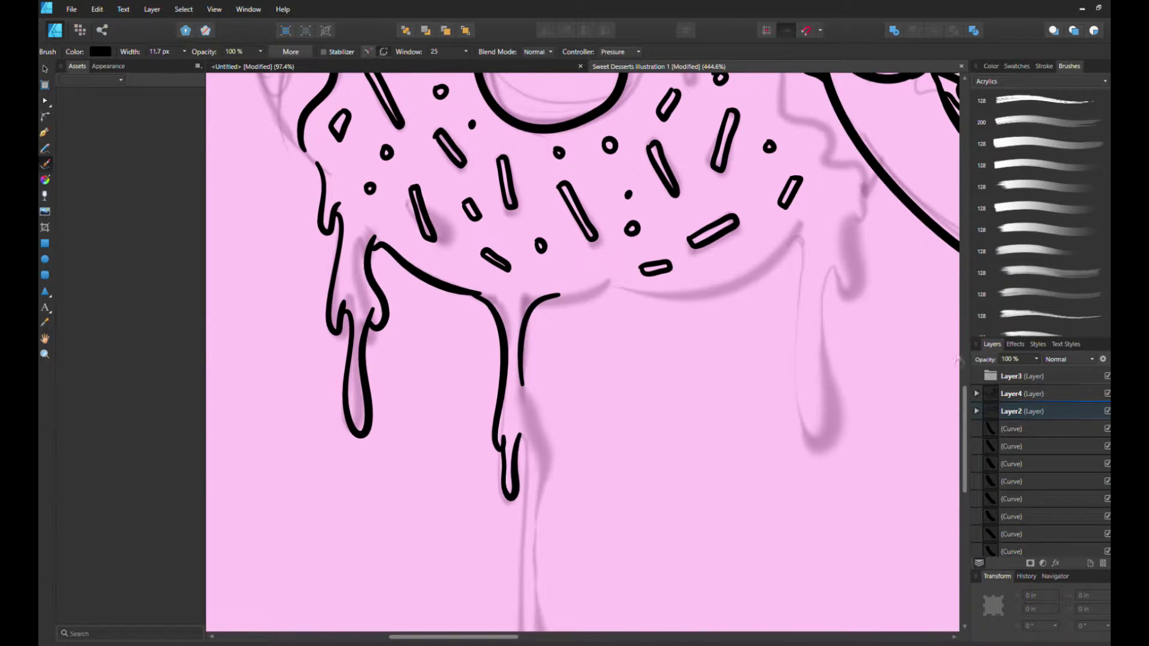
scroll(516, 280, "down", 3)
left_click_drag(516, 281, 530, 447)
left_click_drag(551, 326, 521, 218)
scroll(521, 219, "up", 3)
mouse_move(570, 282)
left_mouse_down()
mouse_move(531, 289)
mouse_move(673, 277)
mouse_move(799, 231)
mouse_move(805, 395)
mouse_move(832, 253)
mouse_move(868, 162)
left_mouse_up()
scroll(584, 353, "up", 3)
scroll(584, 353, "up", 5)
mouse_move(392, 309)
left_mouse_down()
mouse_move(273, 521)
mouse_move(817, 401)
left_mouse_up()
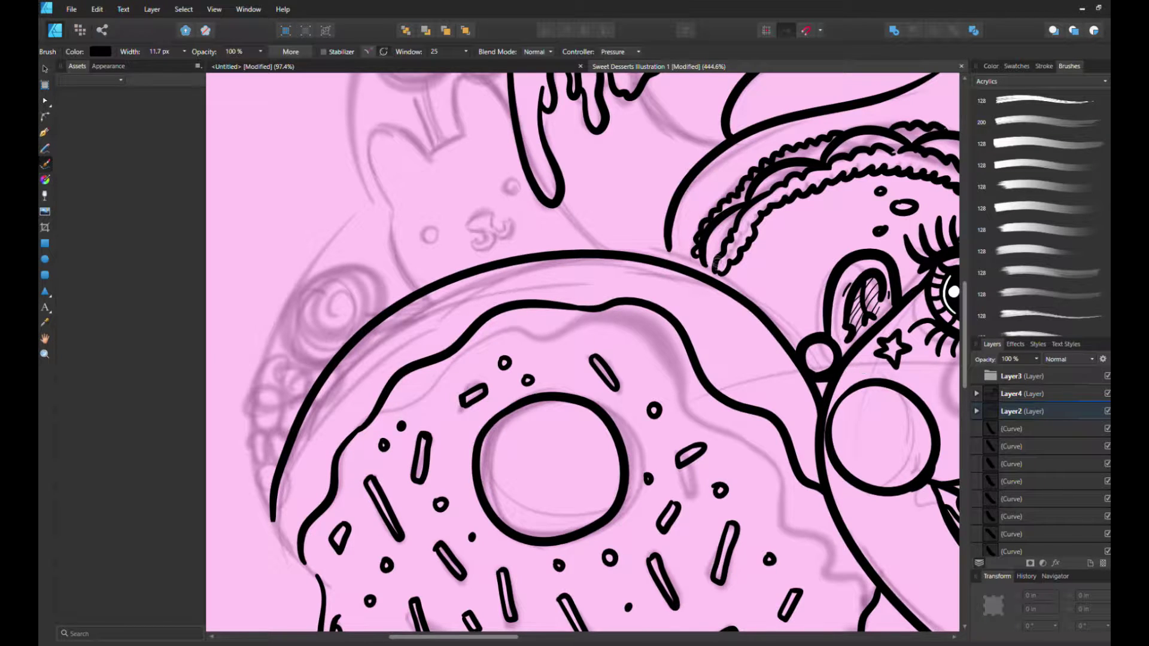
- Draw the bunny's ear, eyes and mouth peeking behind the donut
mouse_move(416, 291)
left_mouse_down()
mouse_move(428, 162)
mouse_move(465, 137)
left_mouse_up()
scroll(584, 353, "up", 2)
left_click_drag(464, 242, 512, 207)
left_click_drag(422, 317, 426, 316)
left_click_drag(502, 281, 506, 280)
mouse_move(461, 314)
left_mouse_down()
mouse_move(480, 310)
mouse_move(466, 335)
left_mouse_up()
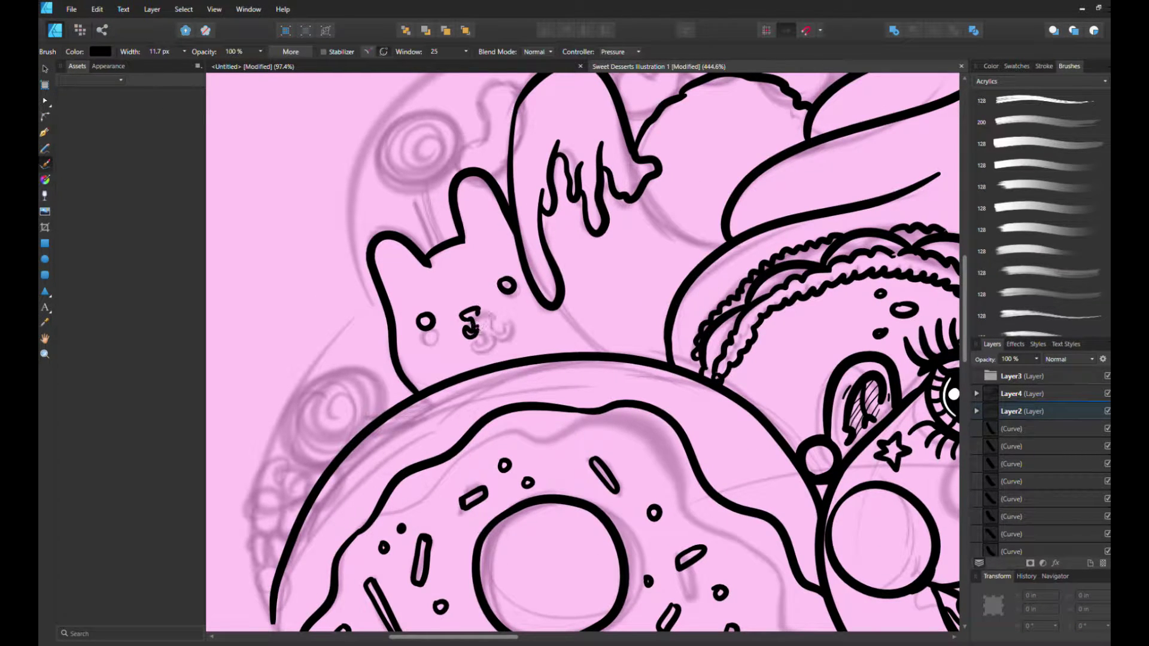
- Remove the bunny's hooked mouth, try a curled mouth, and undo it again
key("ctrl+z")
left_click_drag(467, 320, 479, 328)
key("ctrl+z")
key("ctrl+z")
key("ctrl+z")
key("ctrl+z")
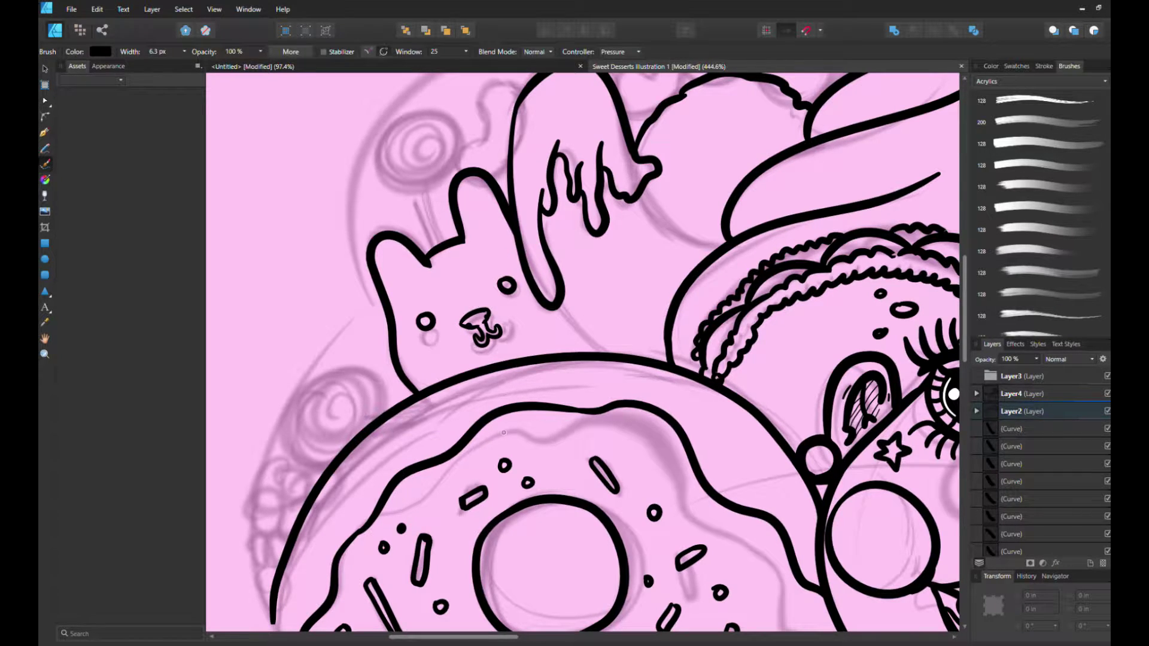
- Draw a spiral lollipop above the bunny's ear and a second bunny with an eye at left
mouse_move(428, 190)
left_mouse_down()
mouse_move(444, 240)
mouse_move(383, 137)
mouse_move(443, 168)
mouse_move(427, 147)
mouse_move(386, 179)
left_mouse_up()
mouse_move(323, 470)
left_mouse_down()
mouse_move(302, 426)
mouse_move(371, 386)
mouse_move(392, 407)
left_mouse_up()
left_click(327, 447)
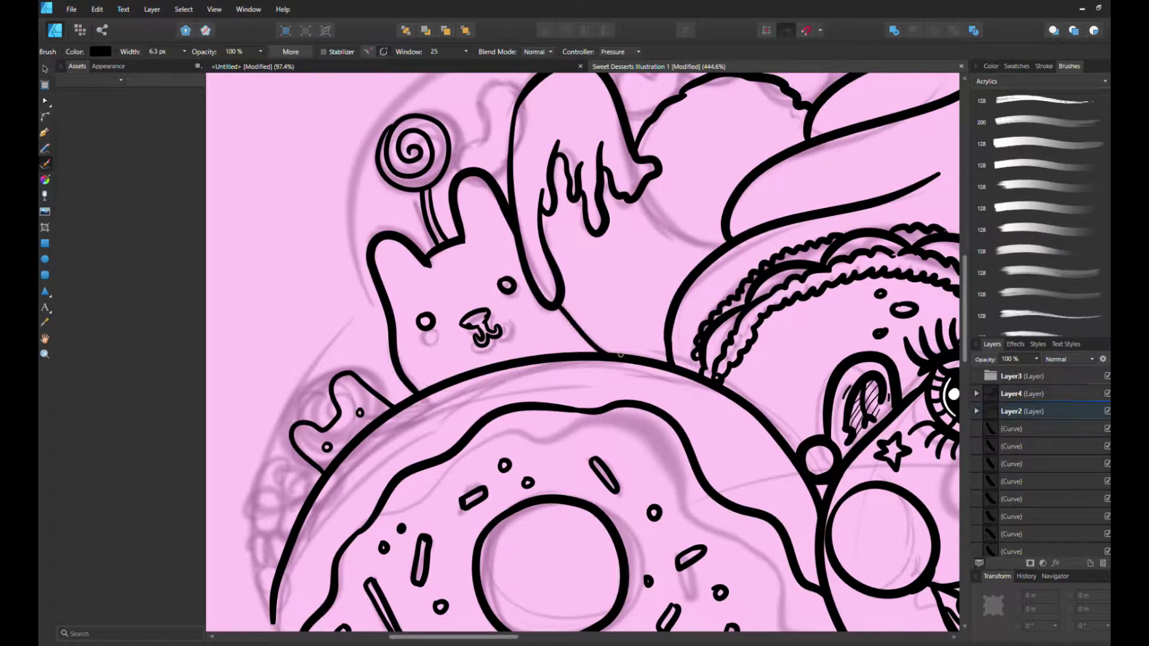
- Zoom out for a wider view, then outline the drip shape's left and upper-left edges
key("z")
scroll(646, 594, "down", 1)
left_click_drag(536, 638, 708, 640)
scroll(419, 359, "up", 3)
left_click(46, 163)
left_click_drag(442, 383, 479, 358)
left_click_drag(495, 315, 459, 350)
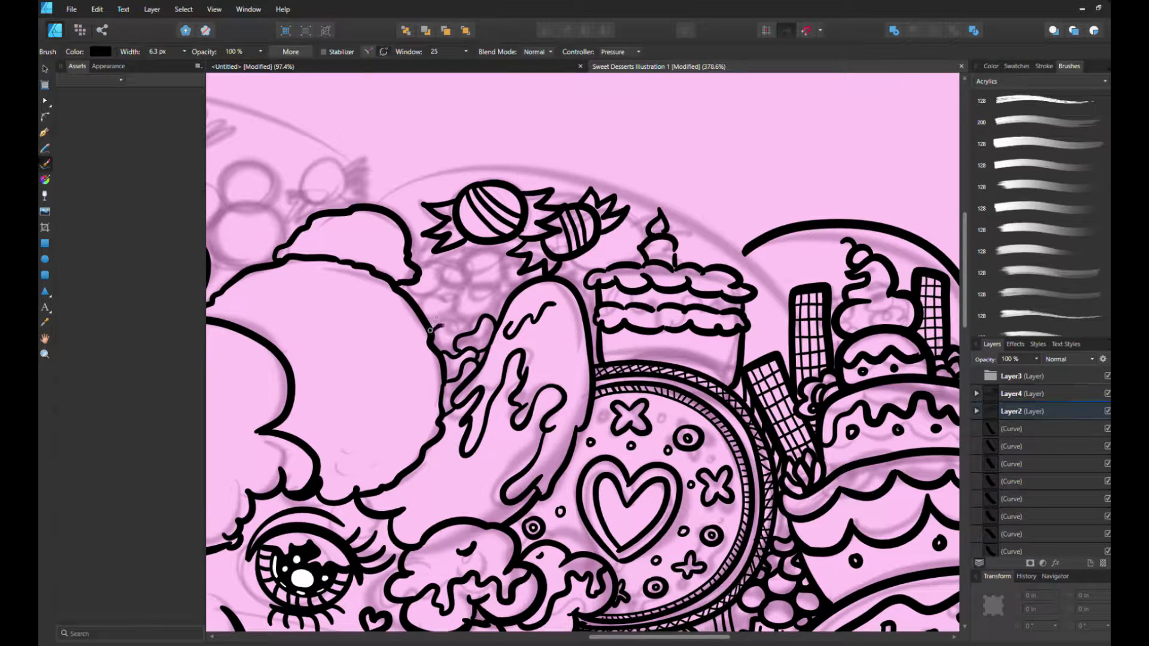
- Extend the outline beside the drip and add a small round shape by the ice cream
left_click_drag(417, 312, 463, 328)
mouse_move(418, 291)
left_mouse_down()
mouse_move(424, 304)
mouse_move(506, 281)
mouse_move(486, 263)
mouse_move(447, 264)
left_mouse_up()
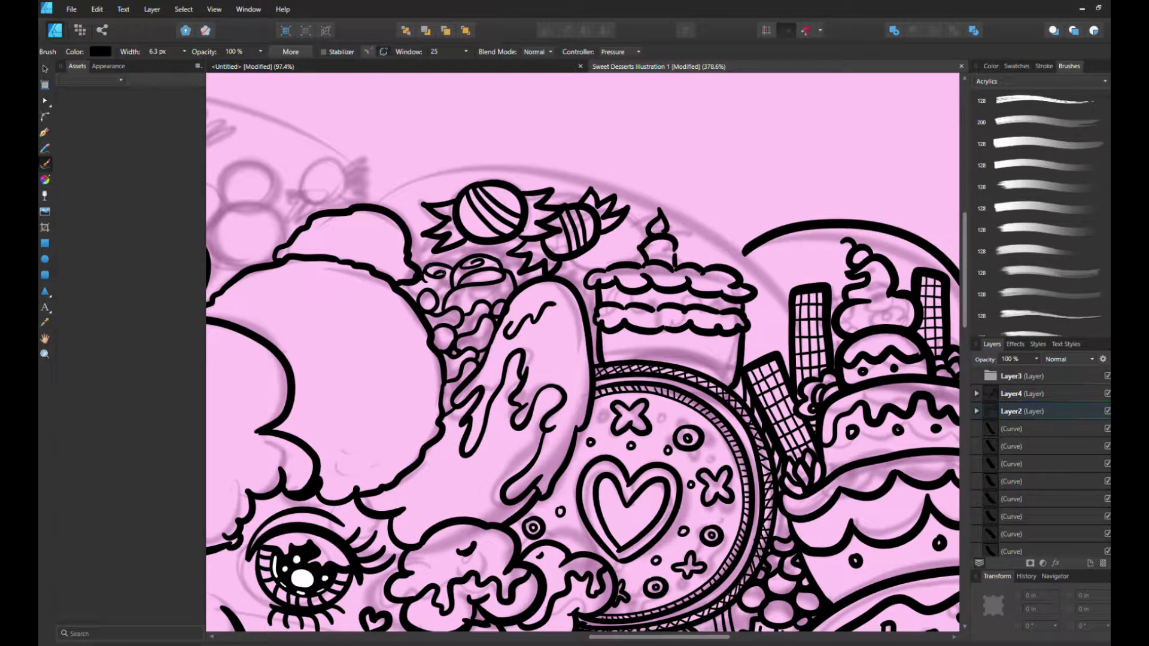
mouse_move(384, 204)
left_mouse_down()
mouse_move(732, 257)
mouse_move(388, 192)
mouse_move(210, 209)
left_mouse_up()
key("ctrl+z")
- Draw the long top outline arc over the desserts and a new arc left of the donut
scroll(337, 195, "left", 10)
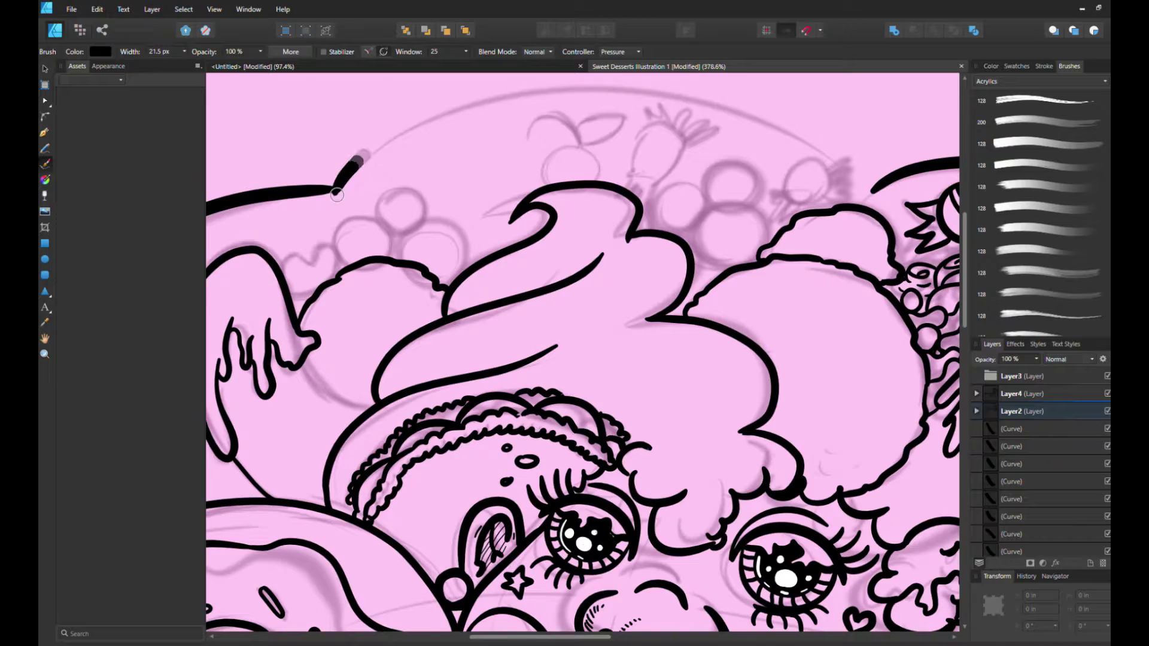
left_click_drag(350, 173, 868, 179)
scroll(598, 359, "down", 5)
scroll(598, 359, "left", 5)
left_click_drag(443, 329, 548, 154)
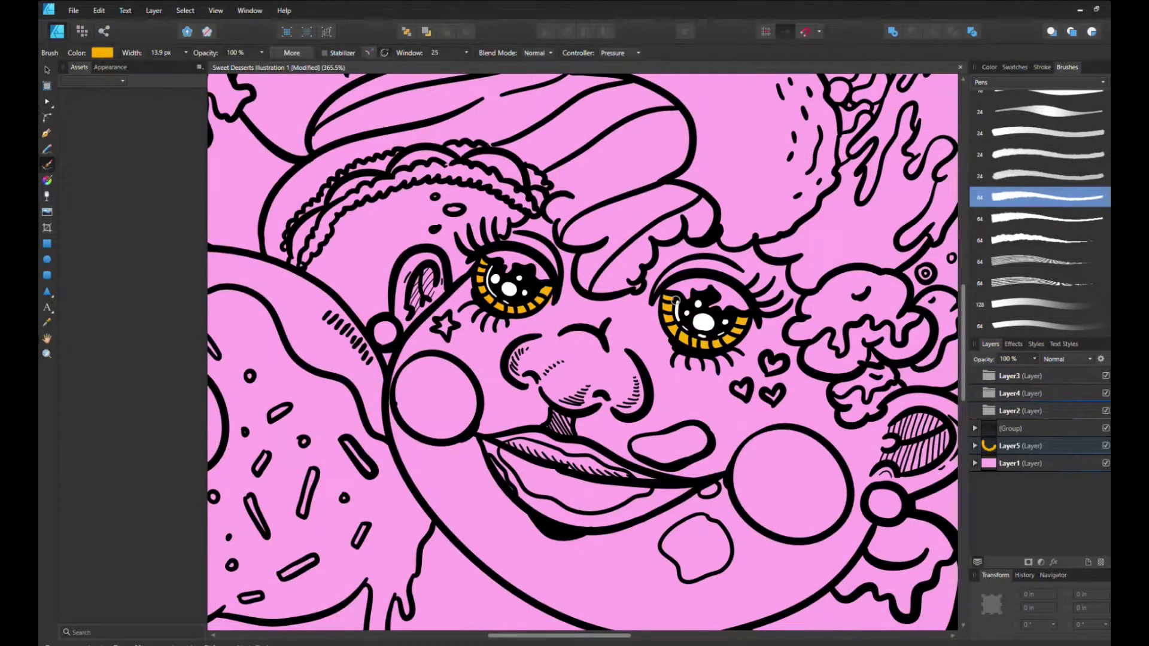
- Paint both iris rings orange with a red mark, and the upper eye whites cream
left_click_drag(482, 263, 548, 288)
left_click_drag(667, 294, 668, 320)
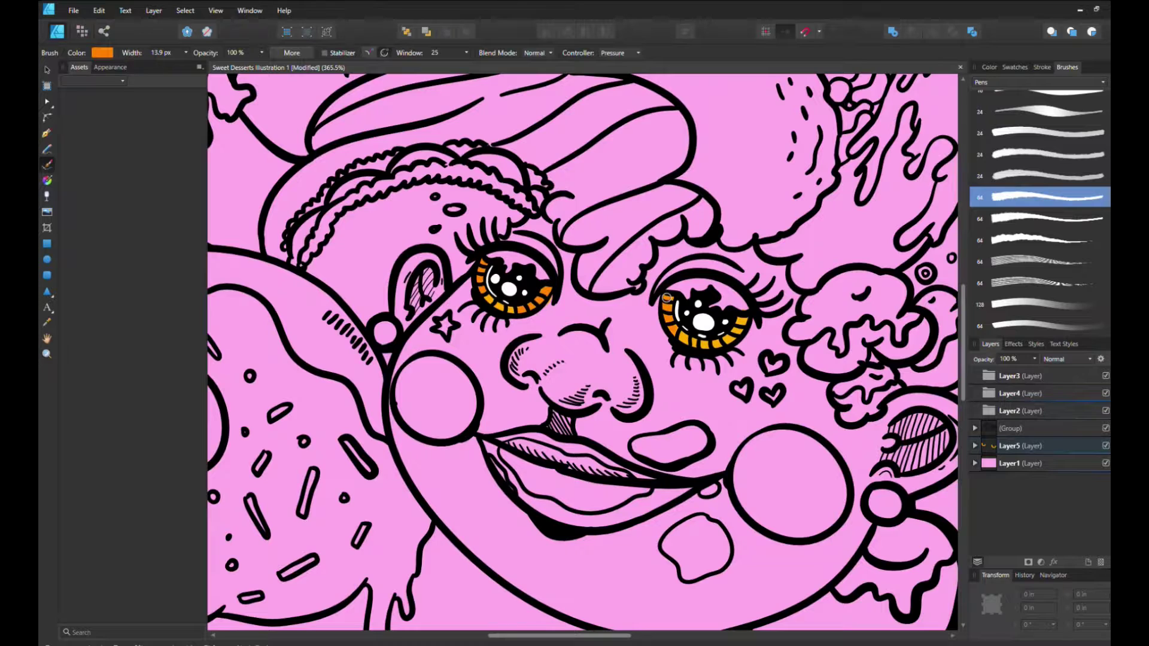
left_click_drag(480, 254, 482, 262)
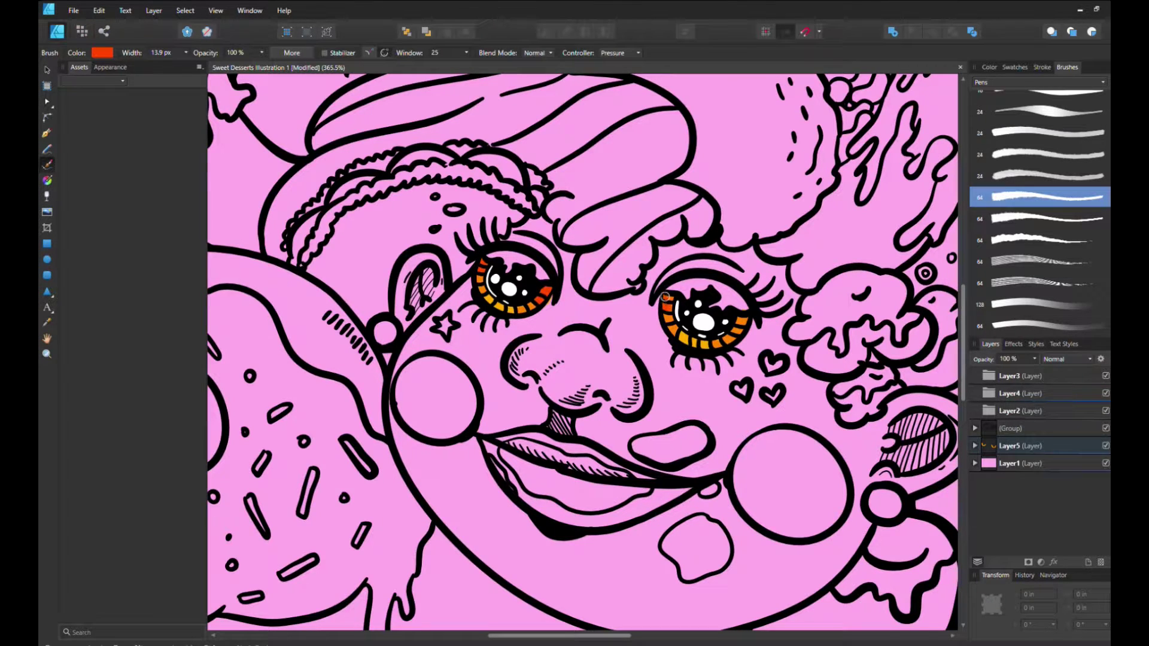
left_click(482, 262, "alt")
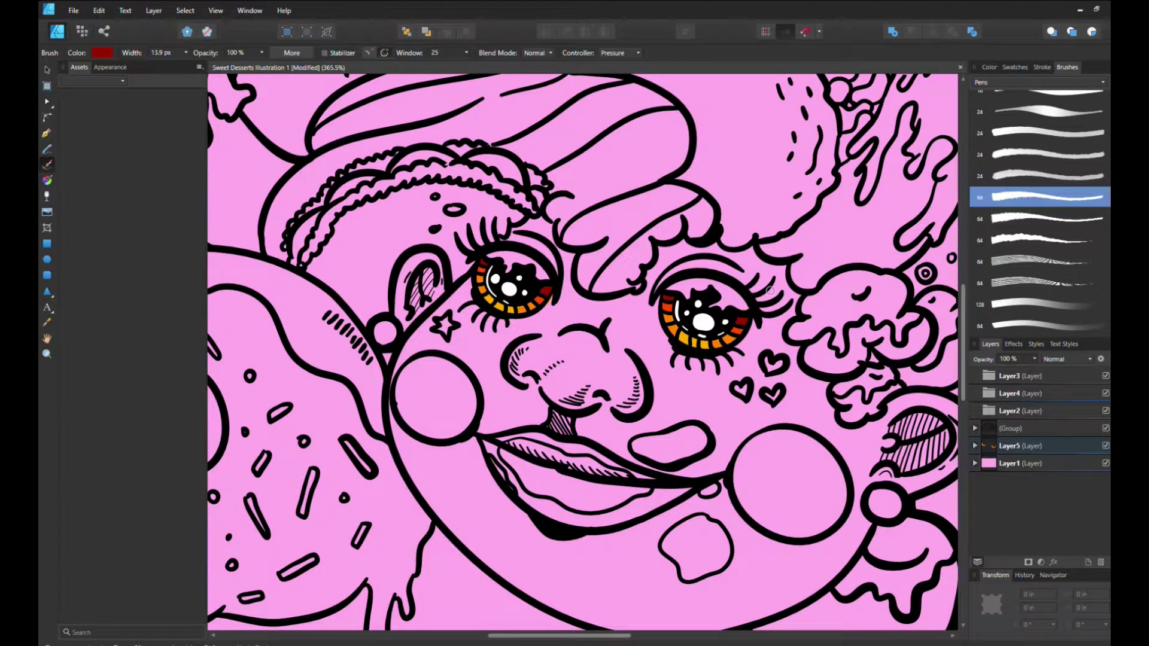
left_click_drag(489, 266, 545, 268)
left_click_drag(669, 296, 745, 303)
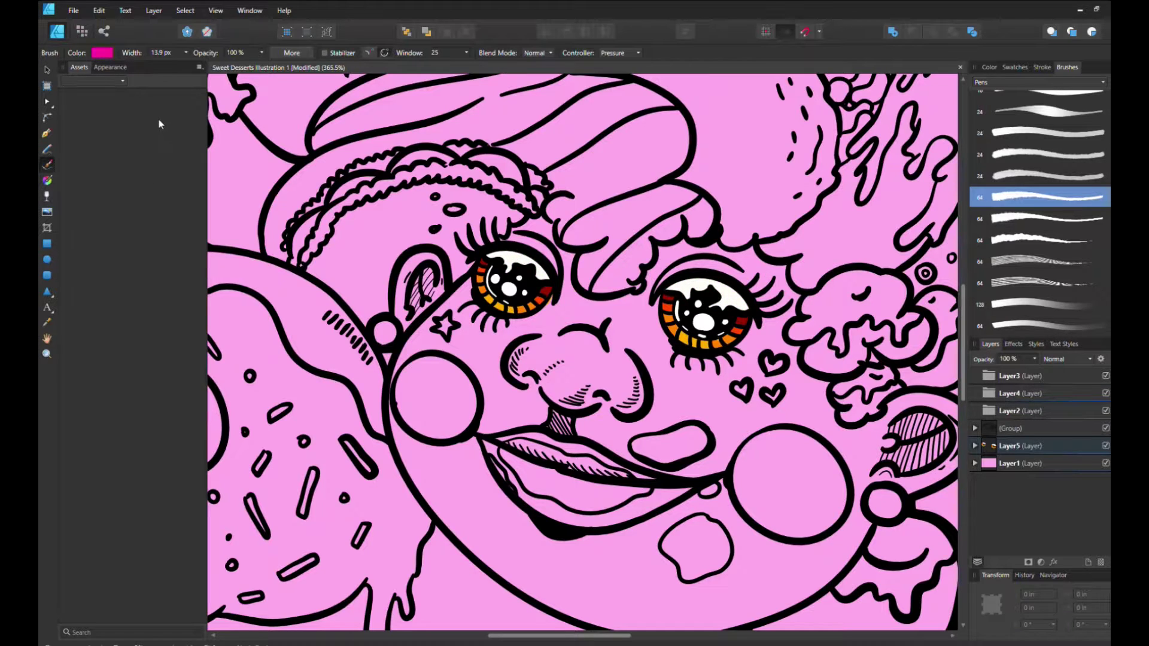
- Repaint both iris rings in darker blue, then pick light cyan and undo a stray stroke
mouse_move(546, 291)
left_mouse_down()
mouse_move(482, 261)
mouse_move(546, 290)
left_mouse_up()
left_click_drag(665, 297, 713, 341)
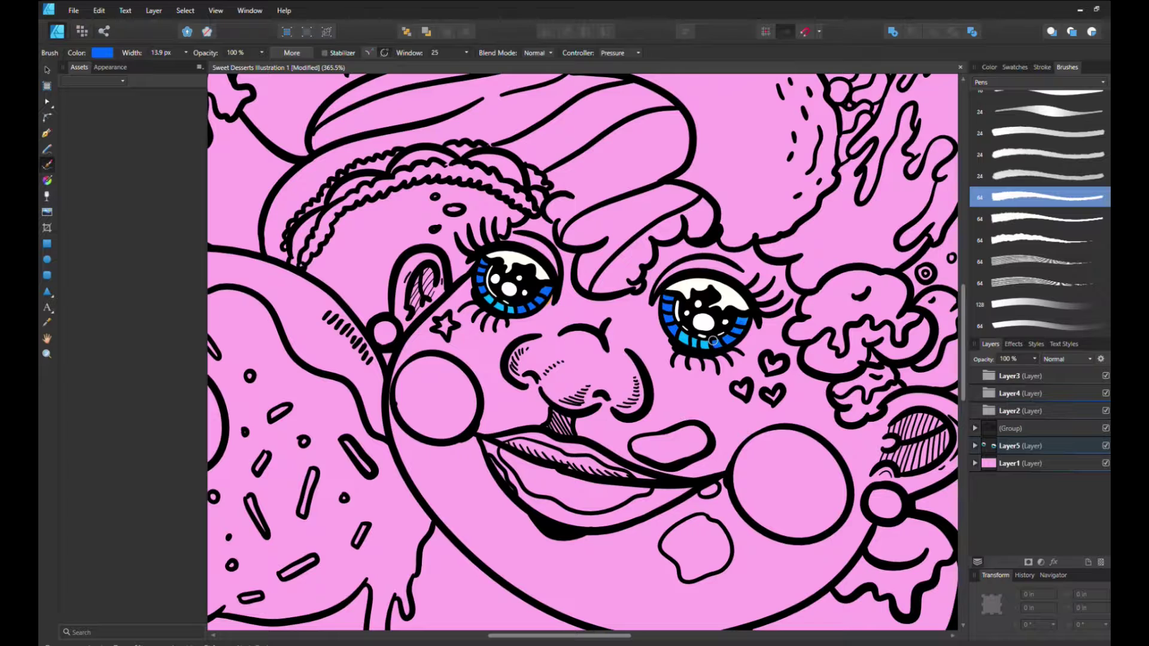
left_click_drag(544, 287, 542, 299)
left_click_drag(668, 295, 742, 319)
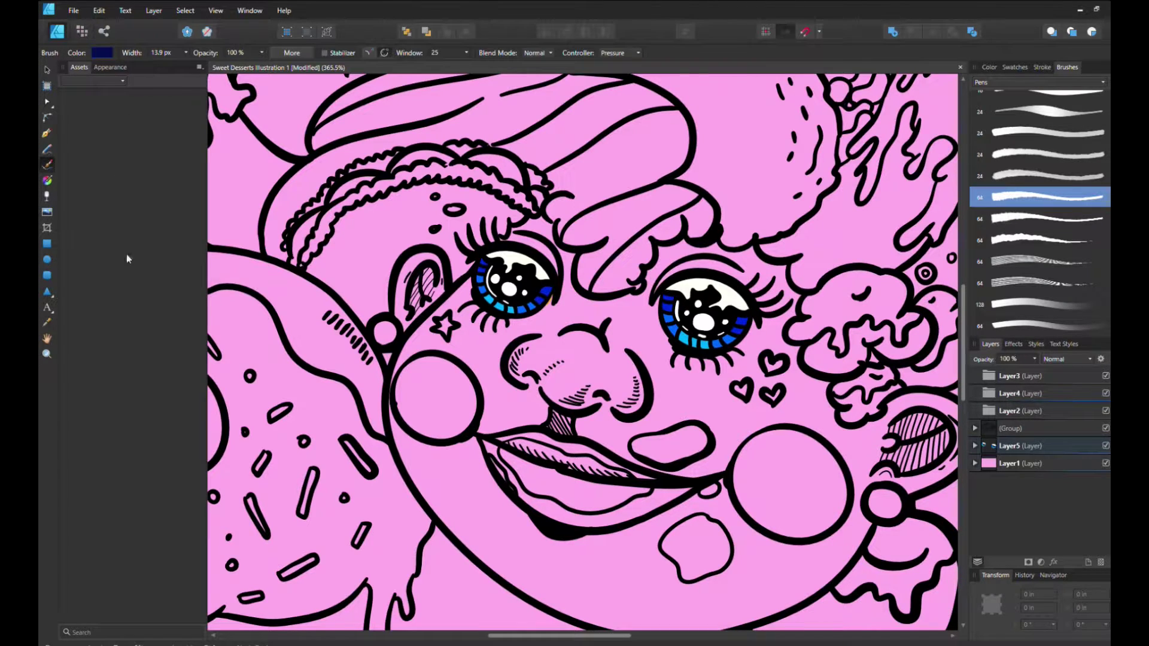
left_click(91, 46)
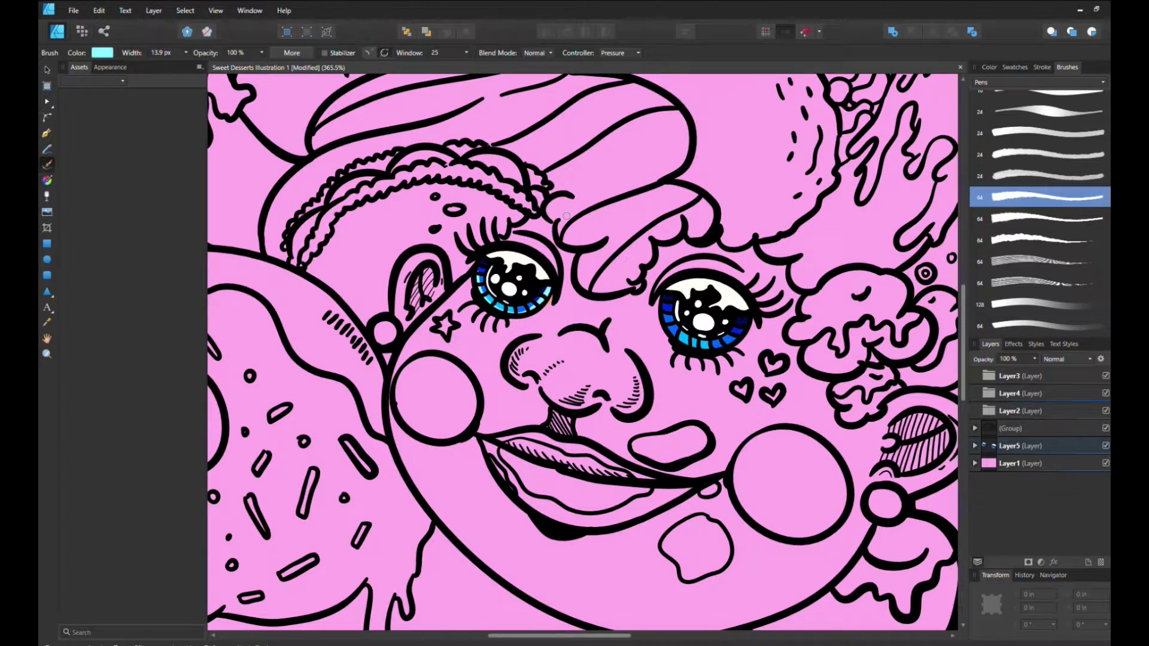
key("ctrl+z")
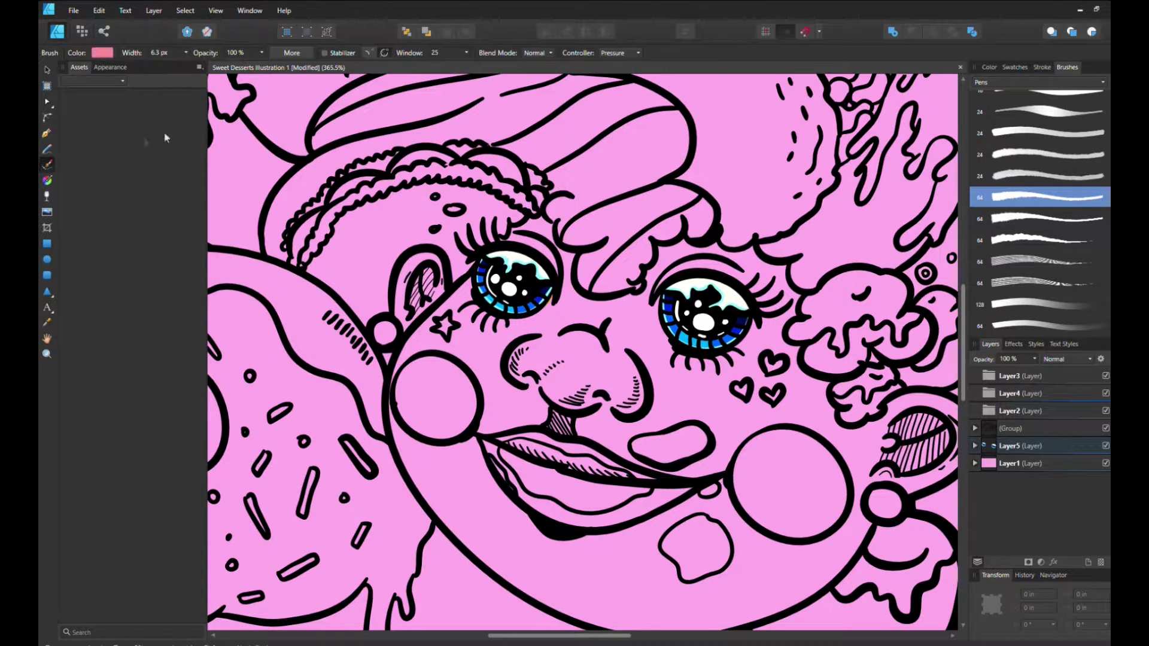
- Paint both cheek circles hot pink with dark red shading and pale pink highlights
left_click_drag(410, 383, 455, 419)
mouse_move(751, 479)
left_mouse_down()
mouse_move(786, 455)
mouse_move(820, 509)
left_mouse_up()
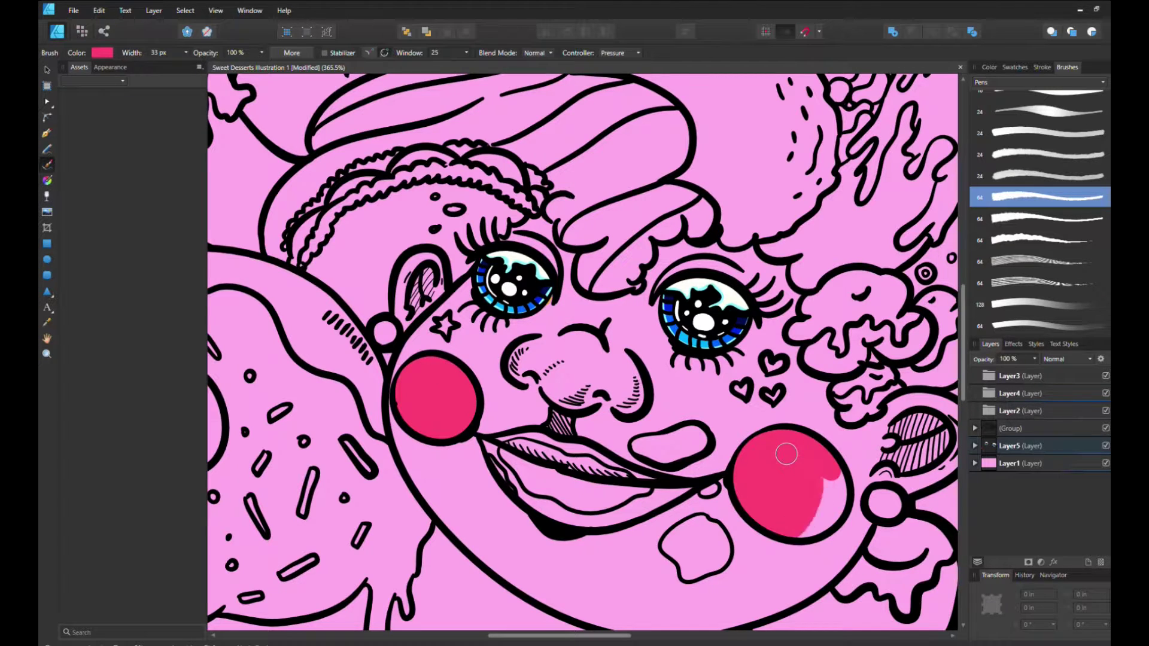
left_click_drag(418, 355, 473, 434)
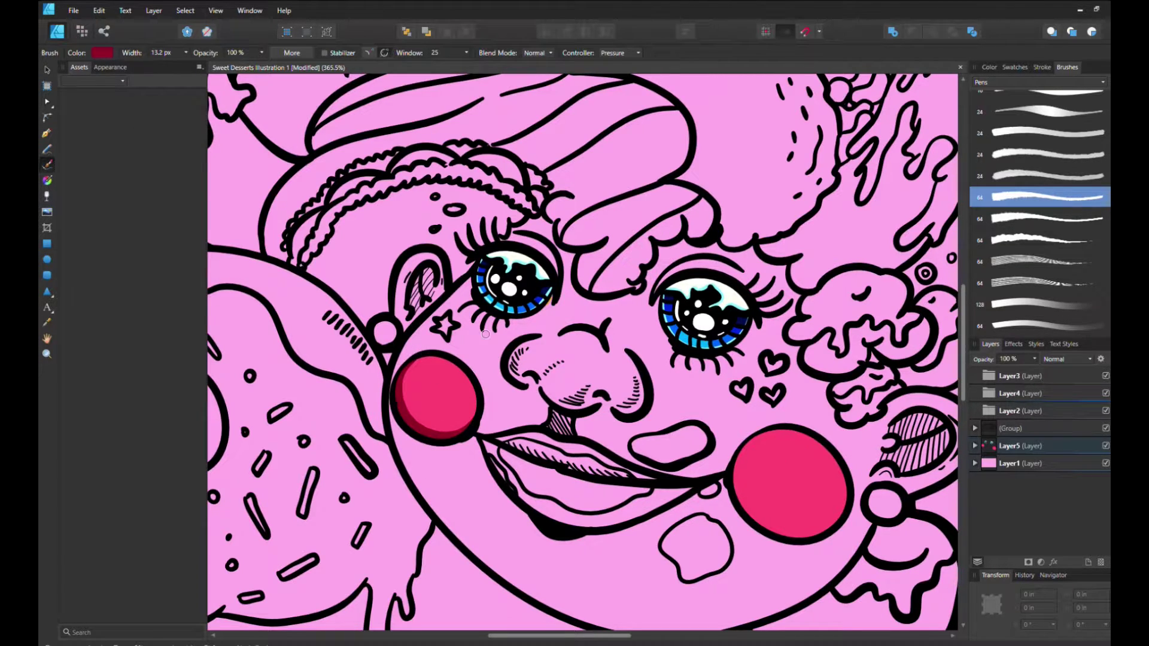
mouse_move(745, 458)
left_mouse_down()
mouse_move(826, 529)
mouse_move(739, 456)
left_mouse_up()
left_click_drag(423, 359, 474, 402)
left_click_drag(736, 454, 844, 487)
- Add white highlight strokes along the cheek edges and white dots on both cheeks
left_click_drag(404, 398, 422, 362)
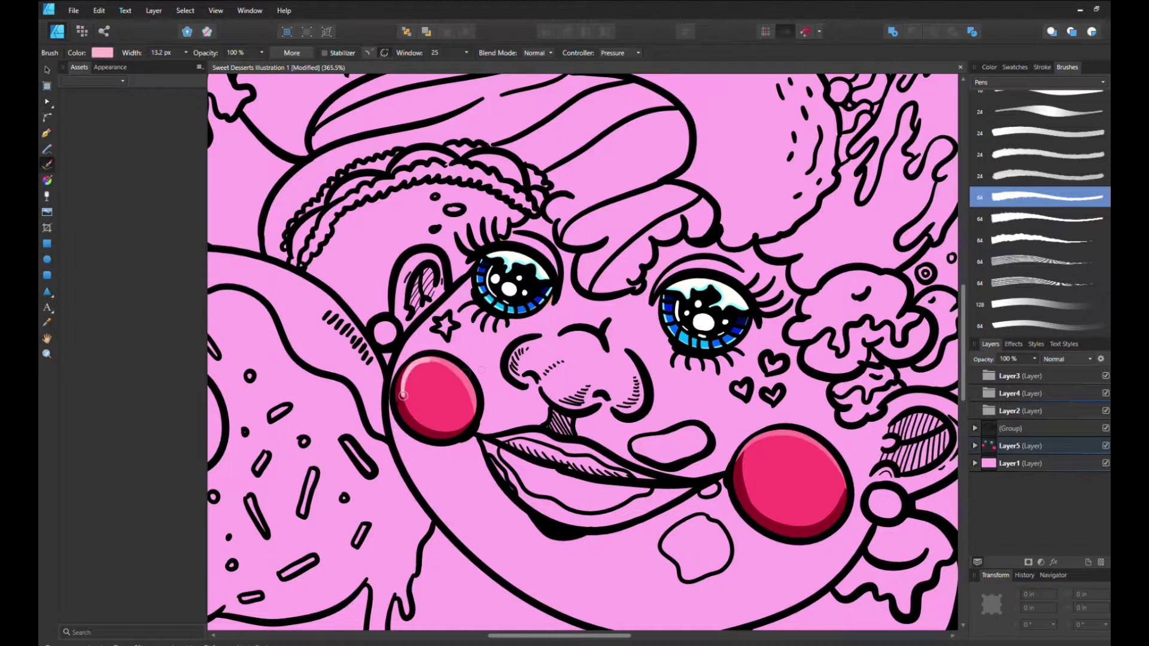
left_click_drag(769, 437, 744, 486)
left_click_drag(815, 526, 844, 479)
left_click(443, 378)
left_click(443, 396)
left_click(424, 410)
left_click(783, 463)
left_click(781, 483)
left_click(810, 454)
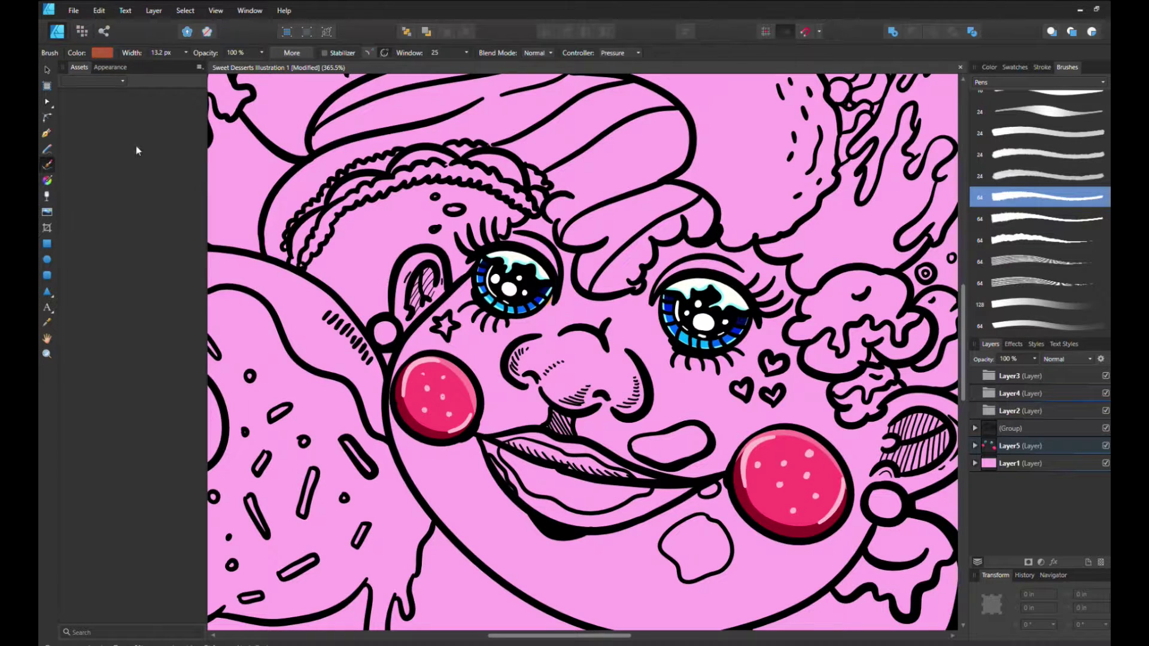
- Enlarge the brush and fill the skin dark brown from the eye down the cheek and jaw
key("x")
left_click_drag(482, 282, 413, 461)
mouse_move(418, 346)
left_mouse_down()
mouse_move(467, 515)
mouse_move(436, 474)
mouse_move(539, 593)
mouse_move(566, 554)
mouse_move(688, 503)
left_mouse_up()
scroll(689, 503, "down", 3)
mouse_move(683, 395)
left_mouse_down()
mouse_move(590, 441)
mouse_move(742, 347)
left_mouse_up()
mouse_move(766, 395)
left_mouse_down()
mouse_move(701, 462)
mouse_move(778, 413)
mouse_move(838, 407)
mouse_move(903, 282)
mouse_move(898, 336)
left_mouse_up()
scroll(897, 336, "right", 5)
- Fill brown skin around the ear, nose and near the cheek
left_click_drag(659, 305, 663, 269)
mouse_move(263, 221)
left_mouse_down()
mouse_move(359, 239)
mouse_move(294, 274)
mouse_move(377, 287)
mouse_move(443, 239)
mouse_move(467, 287)
mouse_move(466, 324)
mouse_move(509, 239)
mouse_move(503, 179)
mouse_move(532, 197)
mouse_move(483, 223)
left_mouse_up()
left_click_drag(575, 287, 616, 299)
scroll(497, 240, "left", 5)
mouse_move(418, 228)
left_mouse_down()
mouse_move(491, 269)
mouse_move(507, 192)
mouse_move(610, 197)
mouse_move(622, 144)
mouse_move(688, 113)
mouse_move(745, 150)
left_mouse_up()
- Shrink the brush and add brown strokes near the eyes, over the ear hatching and on the nose
scroll(746, 150, "up", 5)
left_click_drag(515, 270, 544, 289)
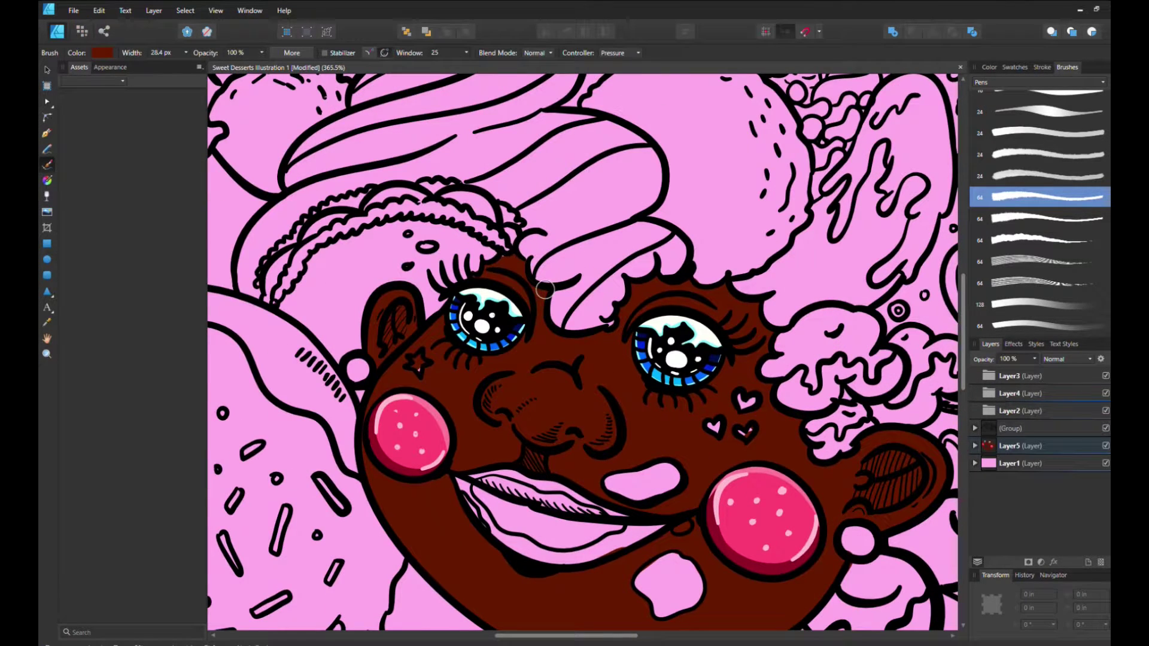
key("bracketleft")
key("bracketleft")
left_click_drag(880, 458, 916, 479)
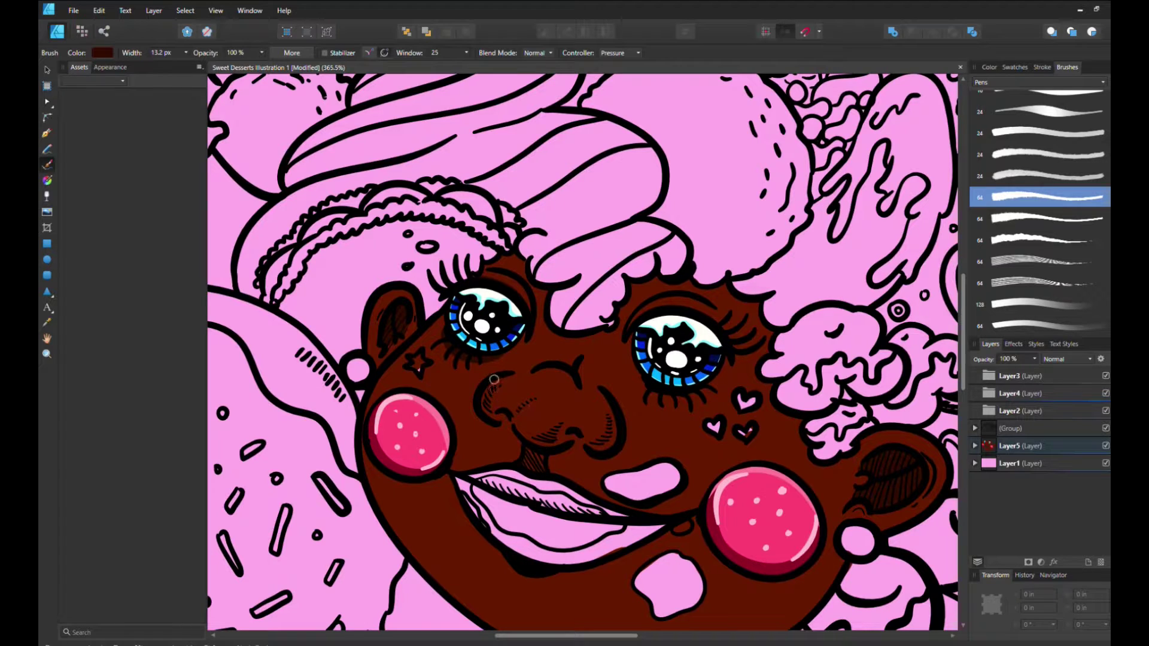
left_click_drag(522, 414, 539, 440)
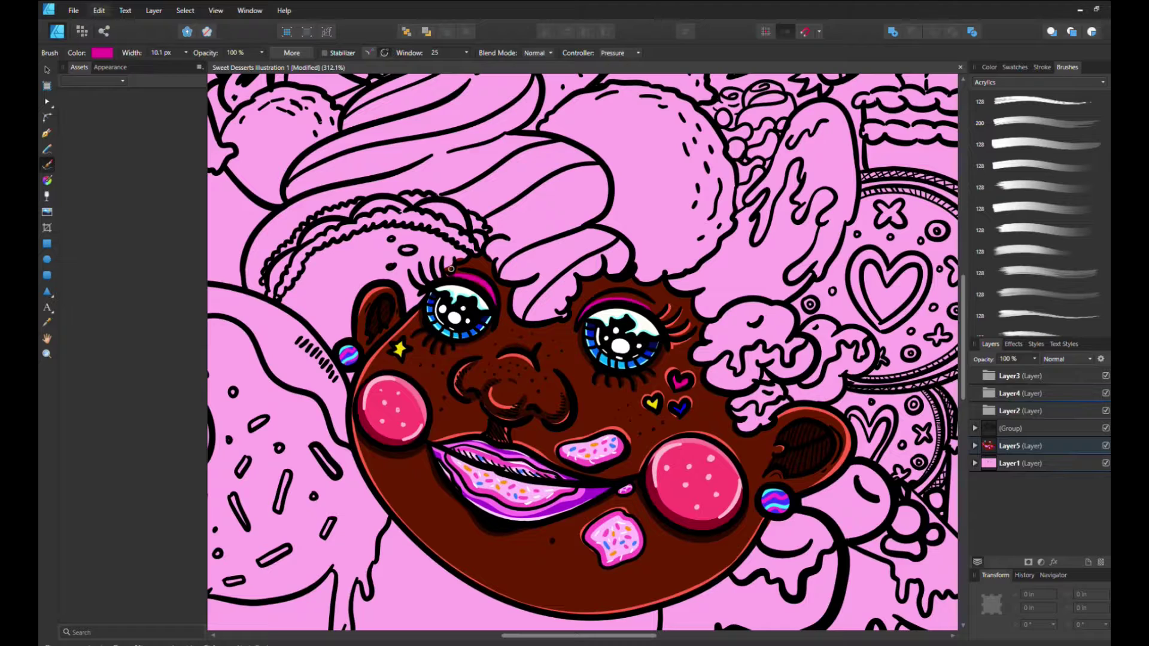
- Paint magenta and orange eyeshadow on the eyelids, then fill the shape left of the face yellow
left_click_drag(453, 274, 500, 303)
left_click_drag(654, 316, 666, 333)
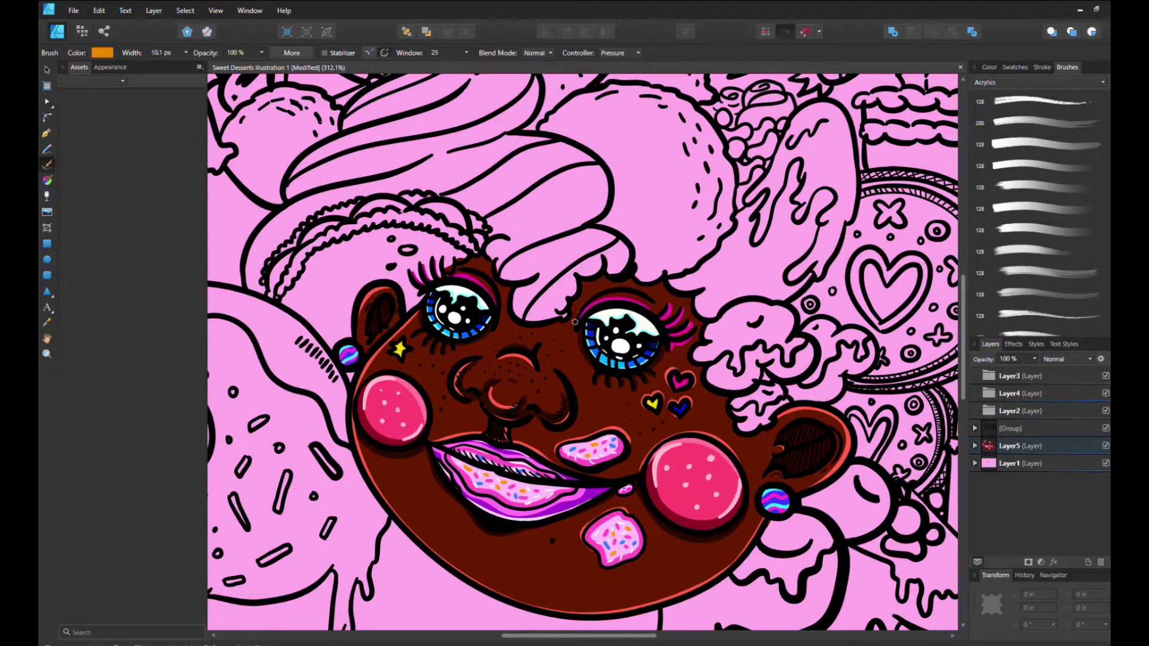
left_click_drag(579, 314, 659, 301)
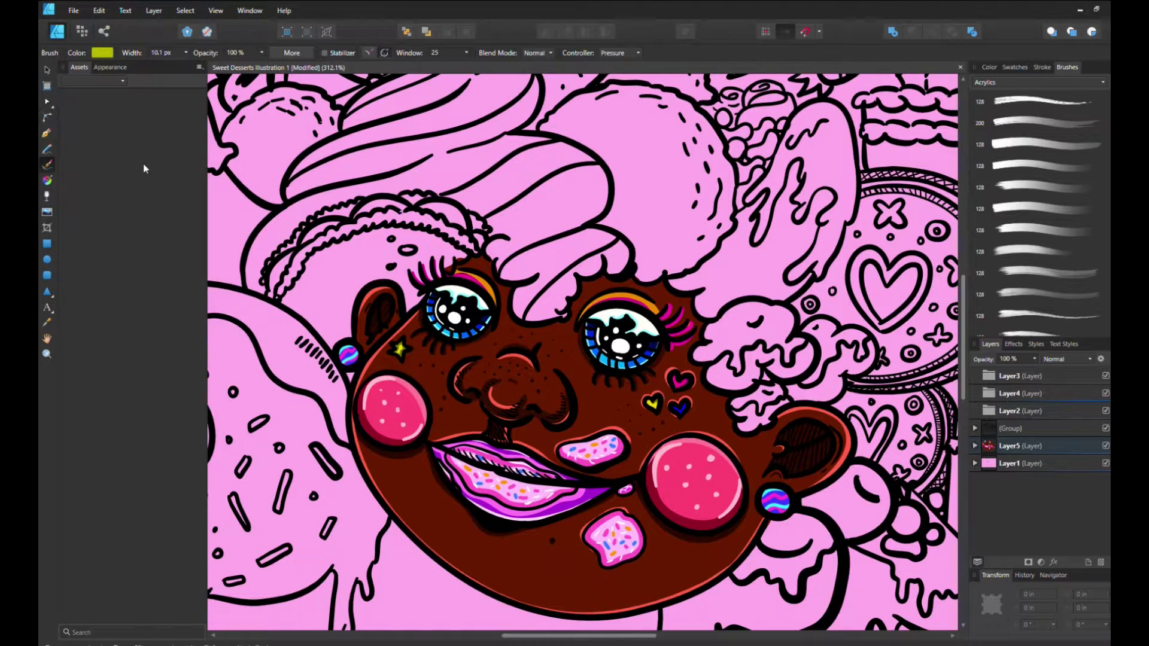
mouse_move(328, 338)
left_mouse_down()
mouse_move(321, 286)
mouse_move(362, 289)
mouse_move(390, 237)
mouse_move(413, 263)
mouse_move(461, 239)
mouse_move(419, 220)
left_mouse_up()
- Edge the yellow piece with an olive-green crust using a smaller brush, then add a cream rim along its top
key("bracketleft")
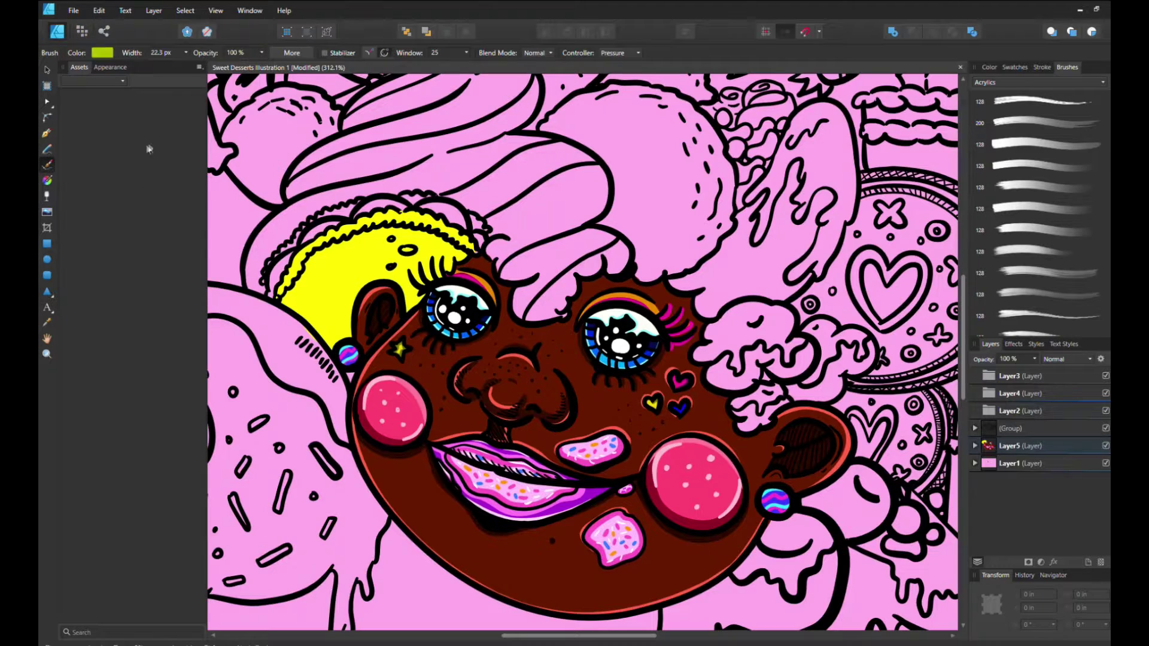
left_click_drag(273, 263, 311, 222)
mouse_move(282, 291)
left_mouse_down()
mouse_move(299, 263)
mouse_move(375, 222)
mouse_move(464, 240)
left_mouse_up()
mouse_move(278, 303)
left_mouse_down()
mouse_move(327, 249)
mouse_move(373, 228)
left_mouse_up()
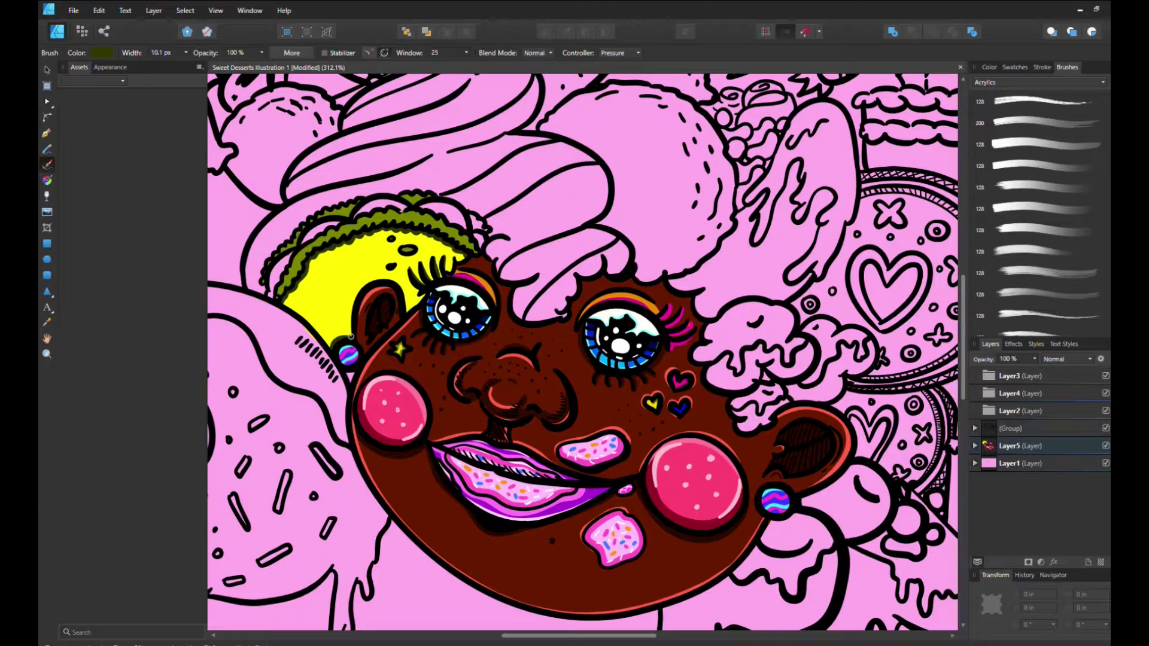
key("x")
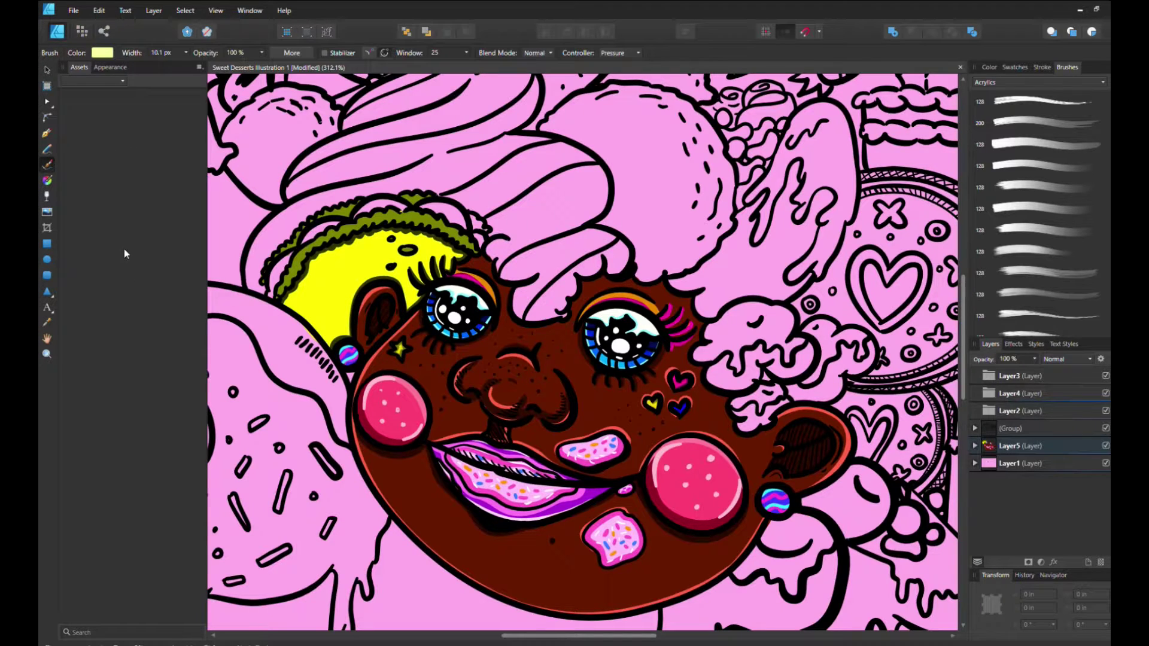
key("x")
left_click(286, 257, "alt")
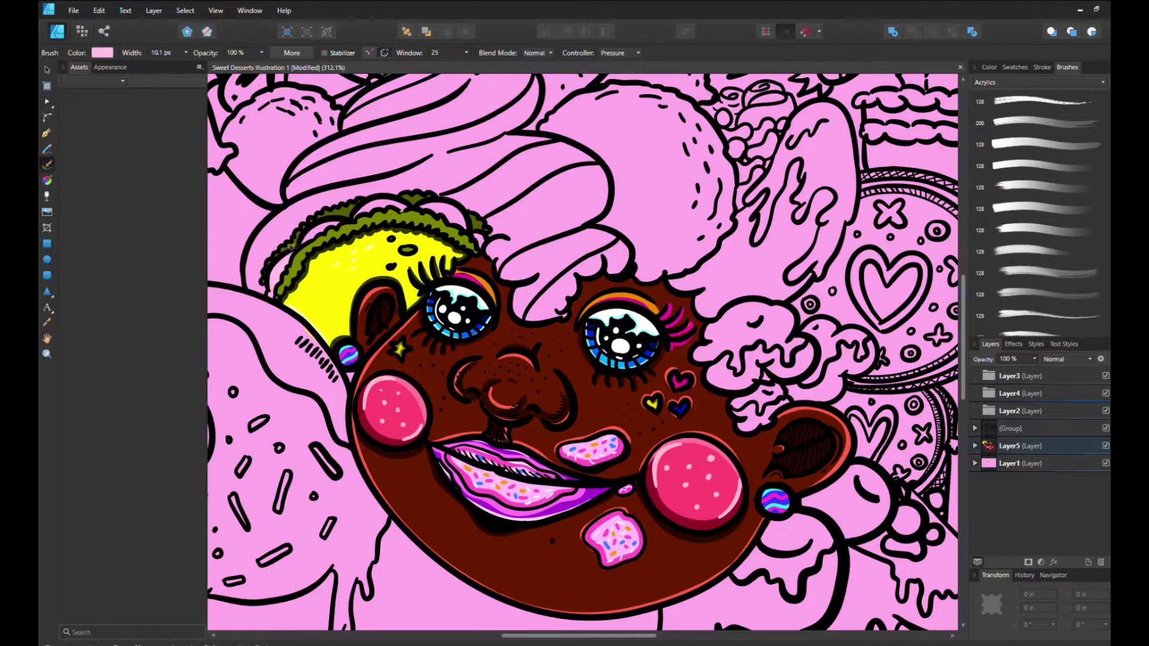
mouse_move(274, 297)
left_mouse_down()
mouse_move(281, 251)
mouse_move(339, 221)
left_mouse_up()
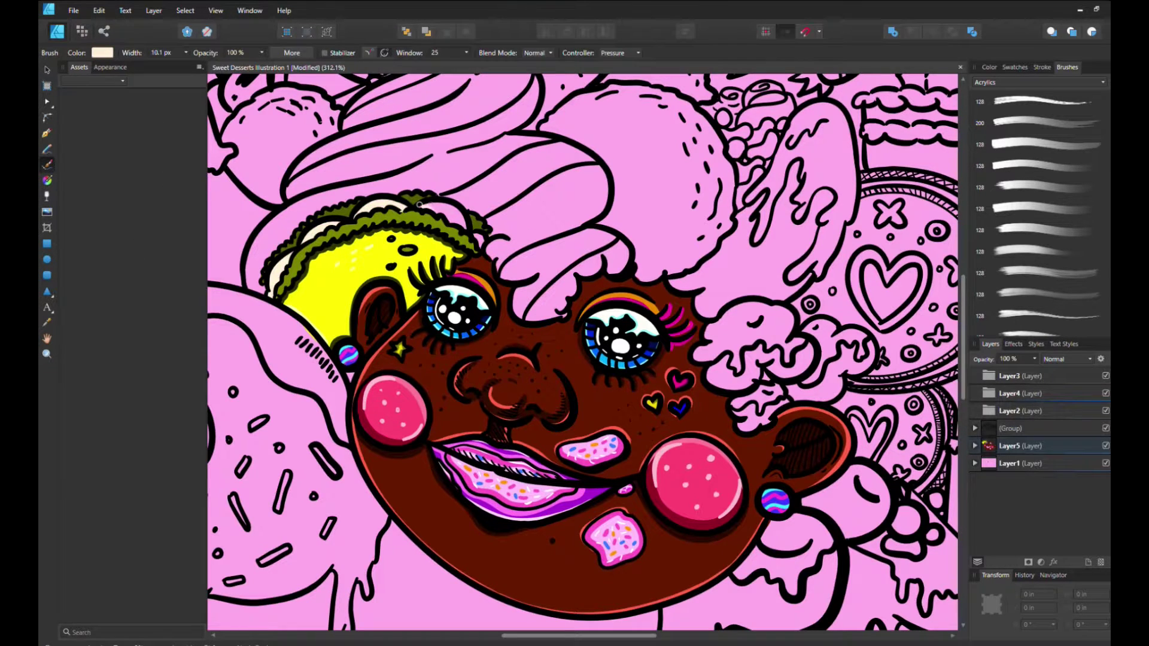
- Paint the cream swirl bands and the cream bumps beside and under it white
scroll(481, 194, "up", 5)
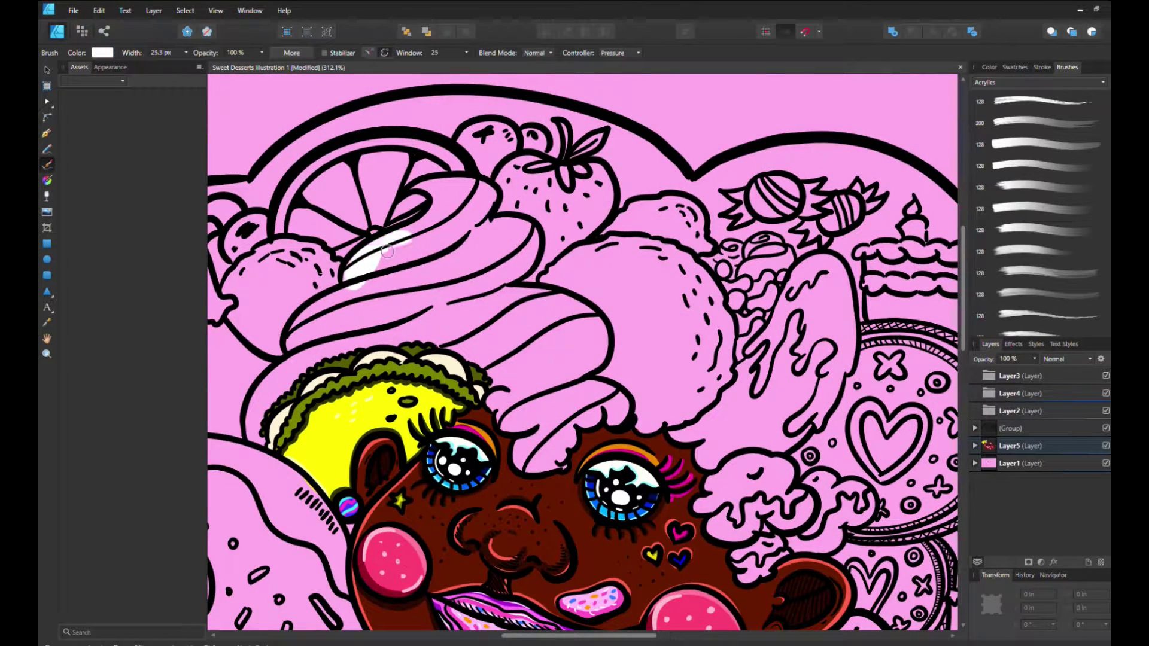
left_click_drag(347, 282, 533, 234)
mouse_move(443, 233)
left_mouse_down()
mouse_move(453, 179)
mouse_move(440, 230)
left_mouse_up()
mouse_move(383, 302)
left_mouse_down()
mouse_move(306, 326)
mouse_move(487, 299)
left_mouse_up()
mouse_move(257, 395)
left_mouse_down()
mouse_move(272, 404)
mouse_move(407, 323)
mouse_move(491, 308)
left_mouse_up()
mouse_move(467, 380)
left_mouse_down()
mouse_move(565, 303)
mouse_move(504, 394)
mouse_move(568, 336)
mouse_move(544, 437)
mouse_move(559, 467)
left_mouse_up()
- Paint hot pink stripes along the three swirl bands and strengthen them
left_click_drag(346, 276, 494, 190)
mouse_move(288, 346)
left_mouse_down()
mouse_move(440, 297)
mouse_move(533, 254)
mouse_move(538, 234)
left_mouse_up()
left_click_drag(444, 350, 589, 303)
mouse_move(539, 407)
left_mouse_down()
mouse_move(598, 390)
mouse_move(521, 463)
mouse_move(614, 386)
left_mouse_up()
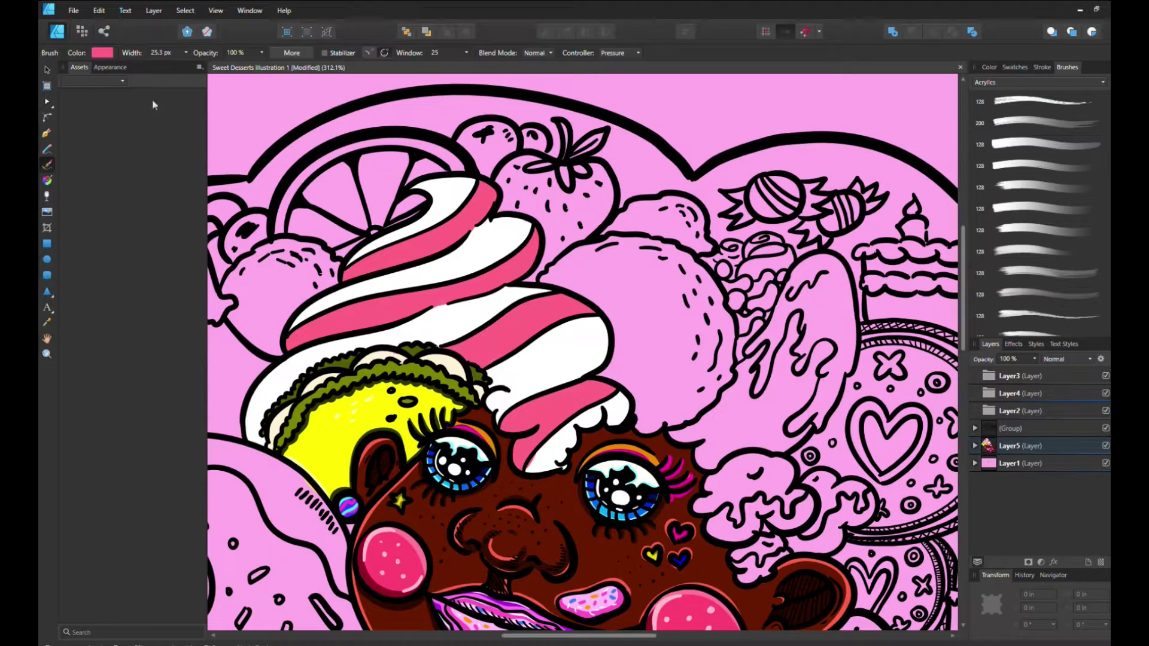
left_click(475, 372, "alt")
left_click(533, 472, "alt")
key("x")
mouse_move(480, 178)
left_mouse_down()
mouse_move(496, 228)
mouse_move(287, 347)
mouse_move(508, 281)
left_mouse_up()
left_click_drag(521, 239, 598, 312)
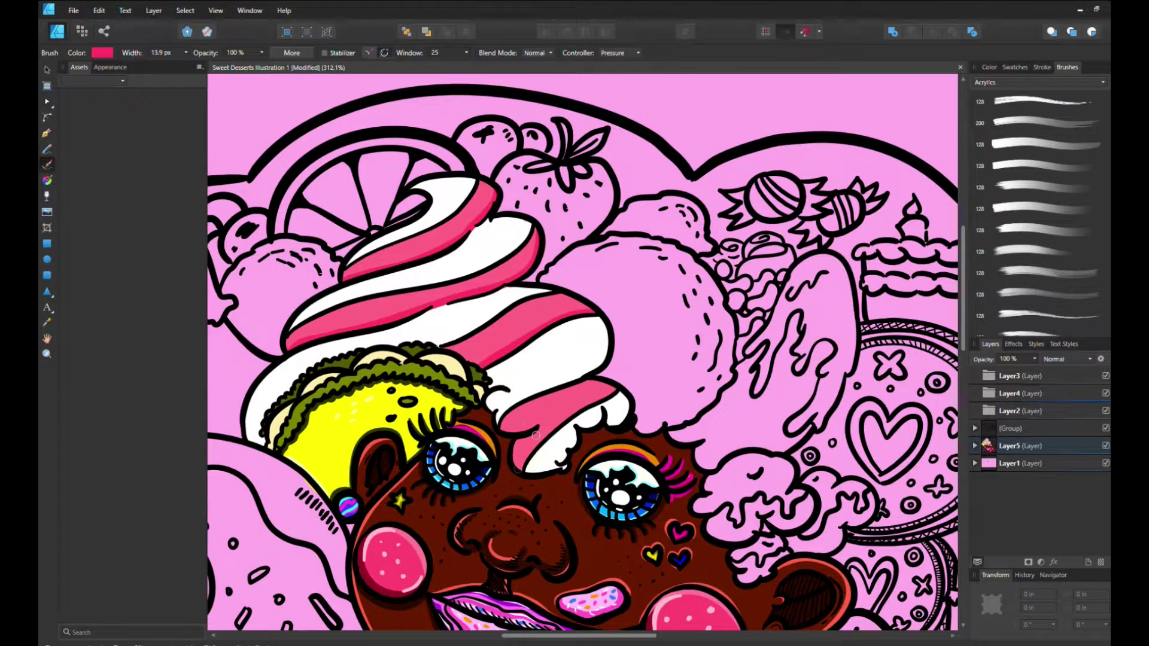
- Add light-pink highlights along the pink stripes of the swirl
key("x")
left_click_drag(479, 179, 359, 263)
left_click_drag(285, 344, 532, 237)
left_click_drag(485, 330, 578, 297)
left_click_drag(446, 350, 506, 318)
left_click_drag(497, 428, 629, 372)
- Add peach highlights inside the white swirl bands and fill the left ice-cream scoop peach
left_click_drag(409, 190, 476, 179)
mouse_move(488, 219)
left_mouse_down()
mouse_move(534, 225)
mouse_move(417, 286)
left_mouse_up()
left_click_drag(473, 180, 350, 263)
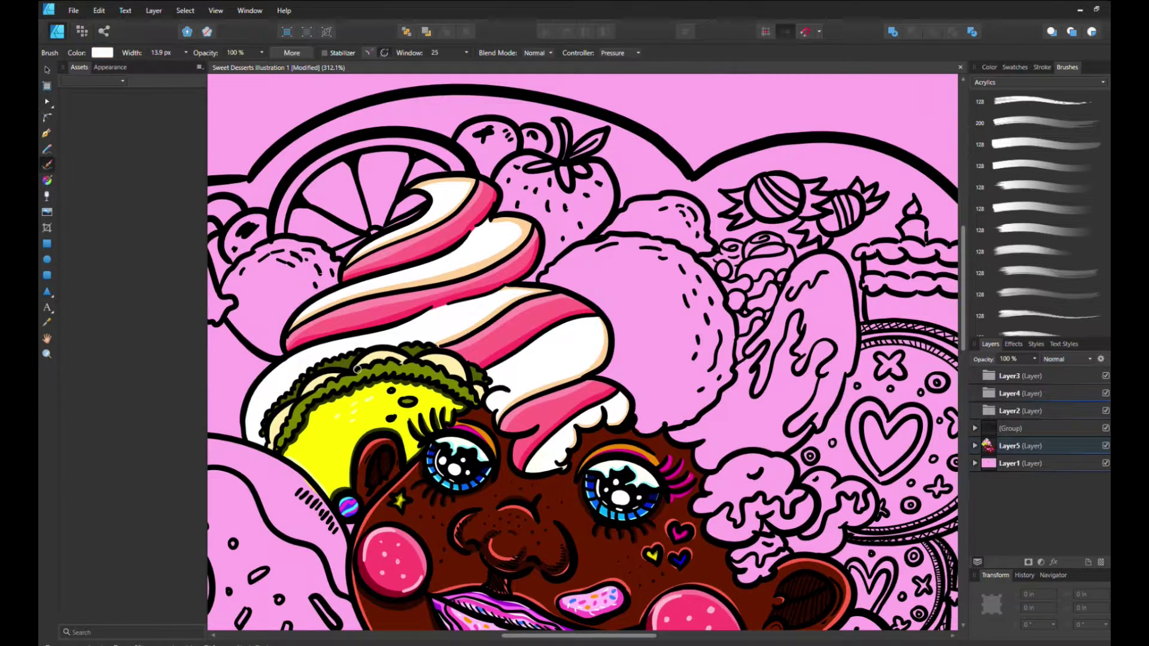
key("x")
mouse_move(239, 278)
left_mouse_down()
mouse_move(254, 326)
mouse_move(329, 268)
left_mouse_up()
- Paint wavy cream strokes on the peach scoop and colour the lemon slice's rind orange-brown
left_click(329, 269, "alt")
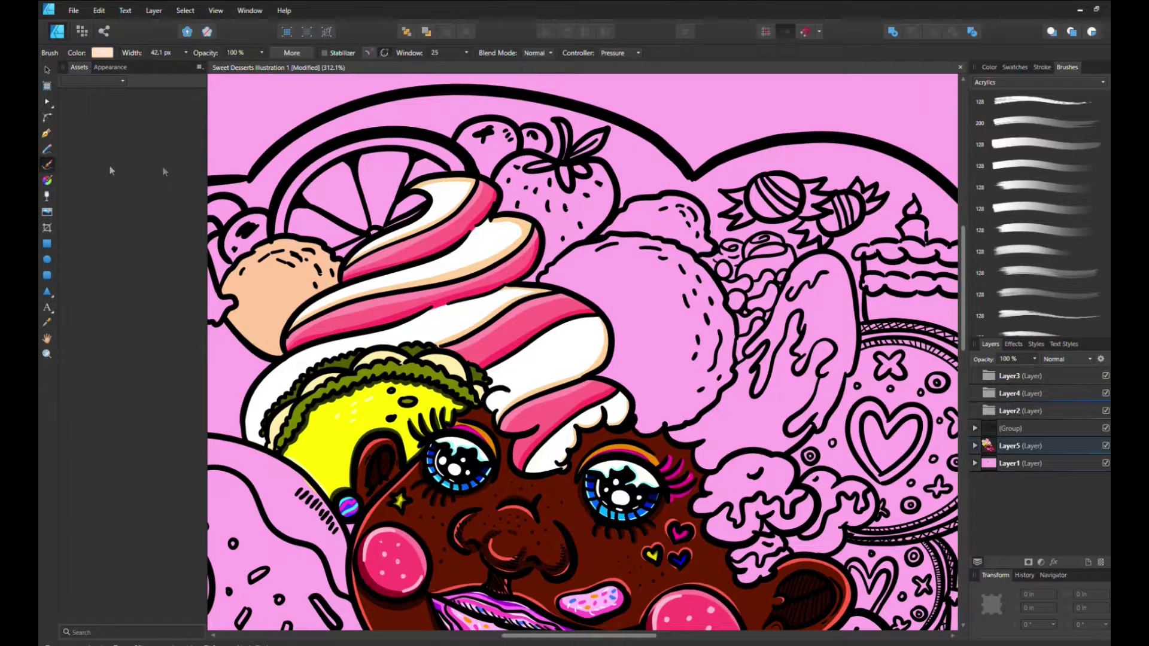
mouse_move(224, 275)
left_mouse_down()
mouse_move(317, 255)
mouse_move(239, 309)
mouse_move(284, 328)
left_mouse_up()
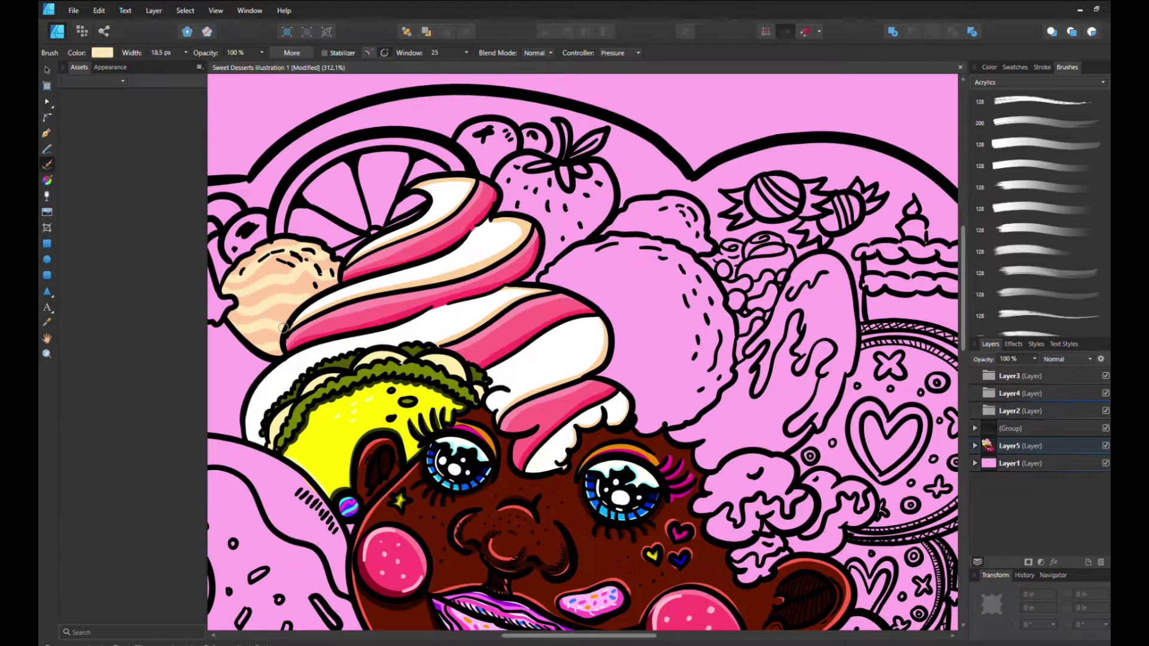
mouse_move(230, 271)
left_mouse_down()
mouse_move(251, 281)
mouse_move(246, 299)
mouse_move(290, 319)
left_mouse_up()
left_click(222, 290, "alt")
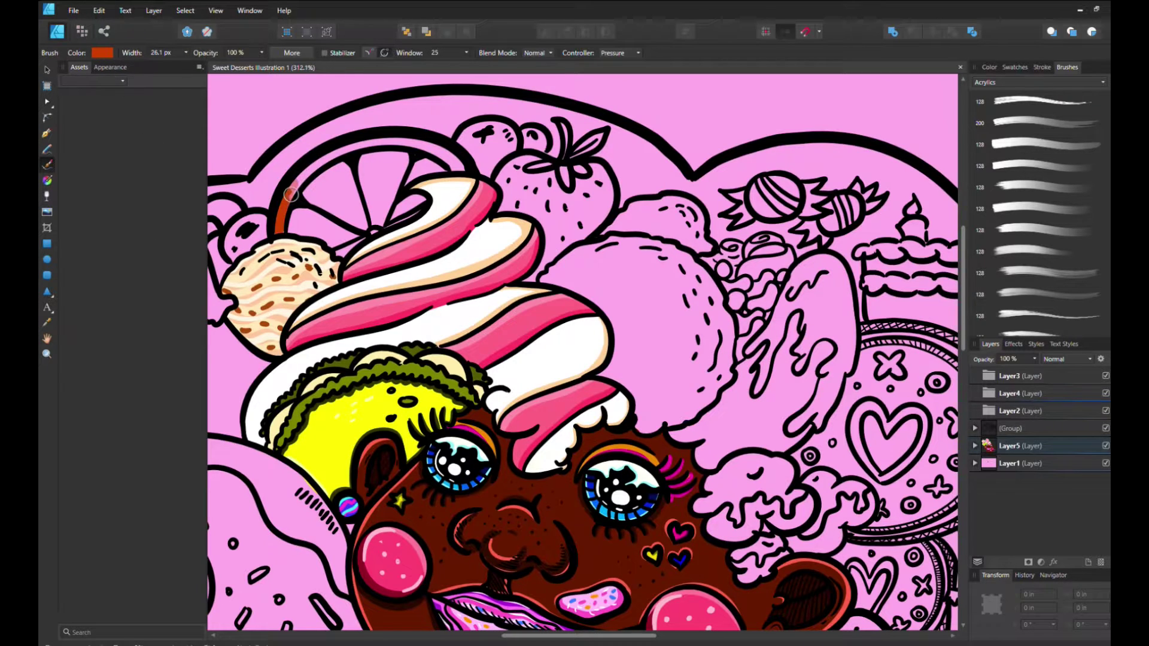
left_click_drag(278, 234, 466, 170)
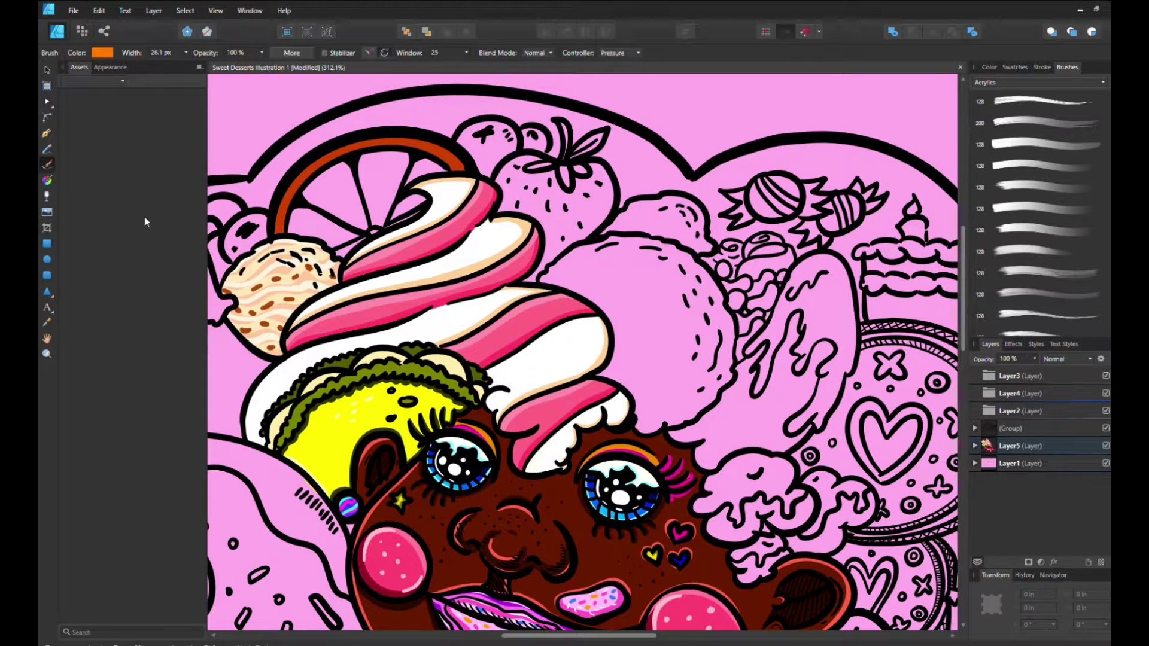
- Switch to a thin Pens brush and fill the scoop beside the swirl blue over a pink base
mouse_move(658, 266)
left_mouse_down()
mouse_move(653, 335)
mouse_move(623, 323)
left_mouse_up()
scroll(1011, 121, "down", 2)
scroll(1039, 82, "down", 1)
left_click(1041, 283)
key("ctrl+z")
key("ctrl+z")
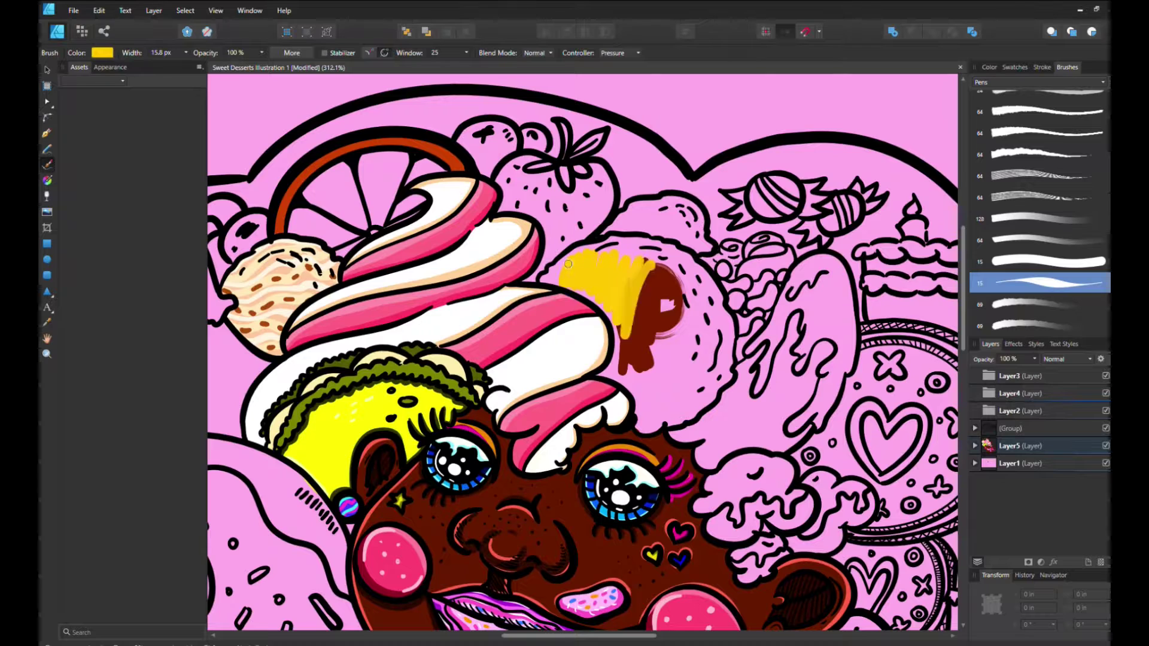
mouse_move(583, 270)
left_mouse_down()
mouse_move(598, 251)
mouse_move(593, 261)
mouse_move(683, 281)
left_mouse_up()
mouse_move(544, 278)
left_mouse_down()
mouse_move(575, 264)
mouse_move(616, 283)
mouse_move(622, 359)
mouse_move(659, 275)
mouse_move(652, 407)
mouse_move(700, 364)
mouse_move(688, 263)
mouse_move(669, 414)
left_mouse_up()
left_click_drag(686, 270, 704, 405)
- Add wavy yellow and pink stripes across the blue scoop and tidy its outline in pink
left_click_drag(567, 255, 651, 420)
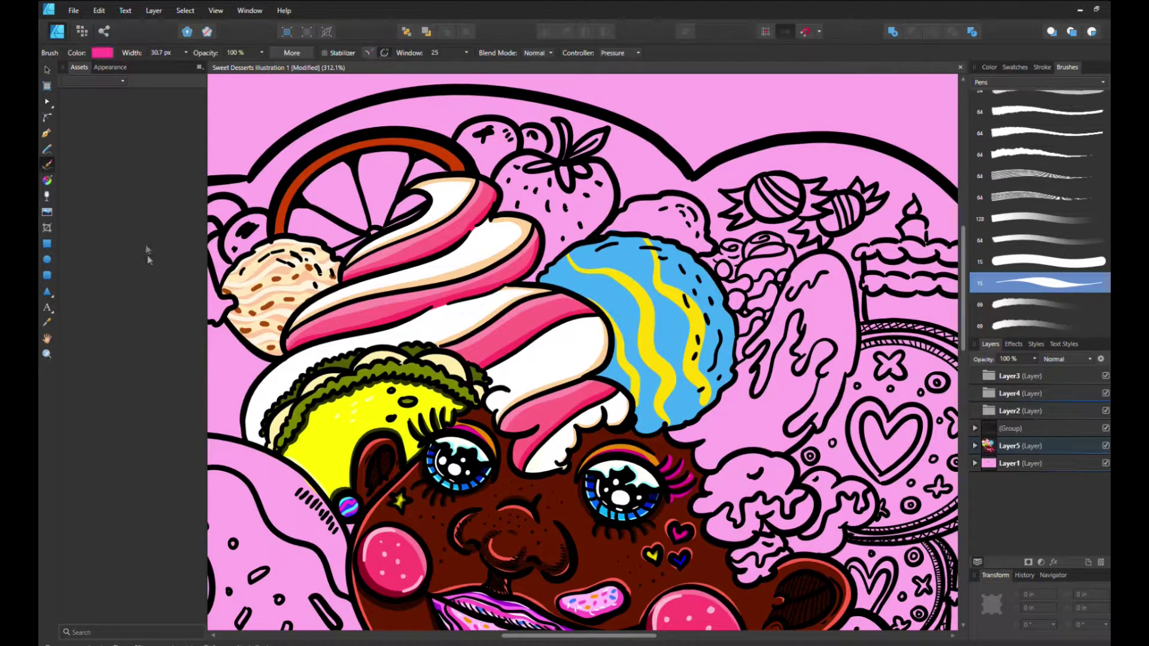
left_click_drag(697, 269, 728, 380)
left_click_drag(605, 237, 688, 416)
left_click_drag(554, 264, 649, 428)
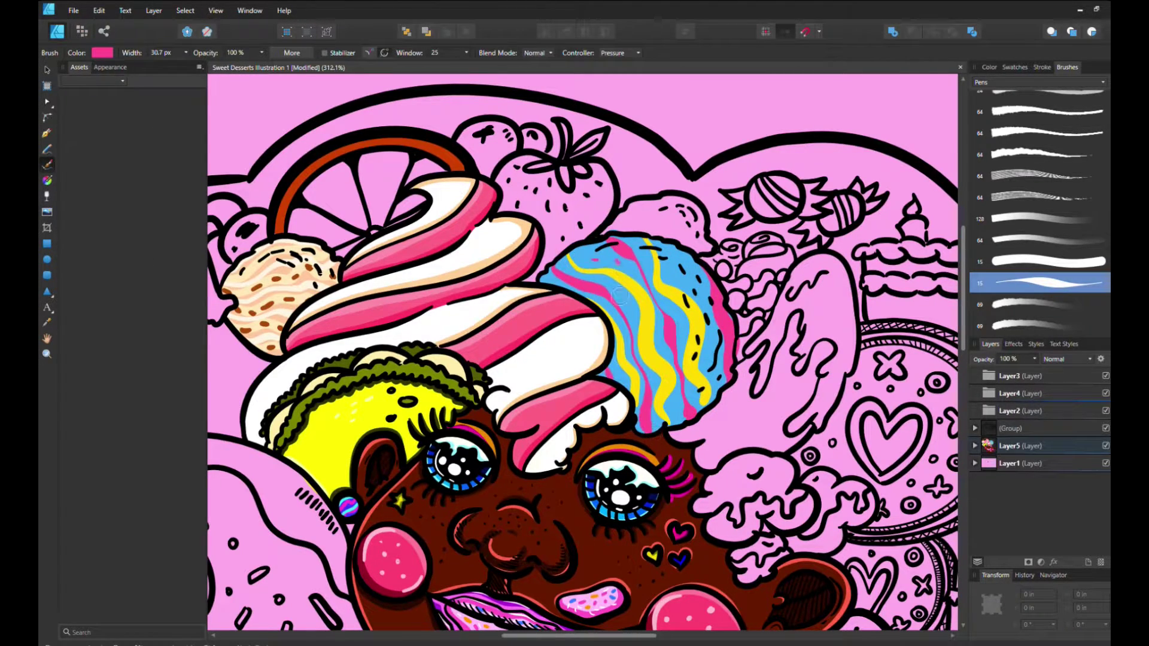
left_click(542, 257, "alt")
left_click_drag(550, 270, 641, 431)
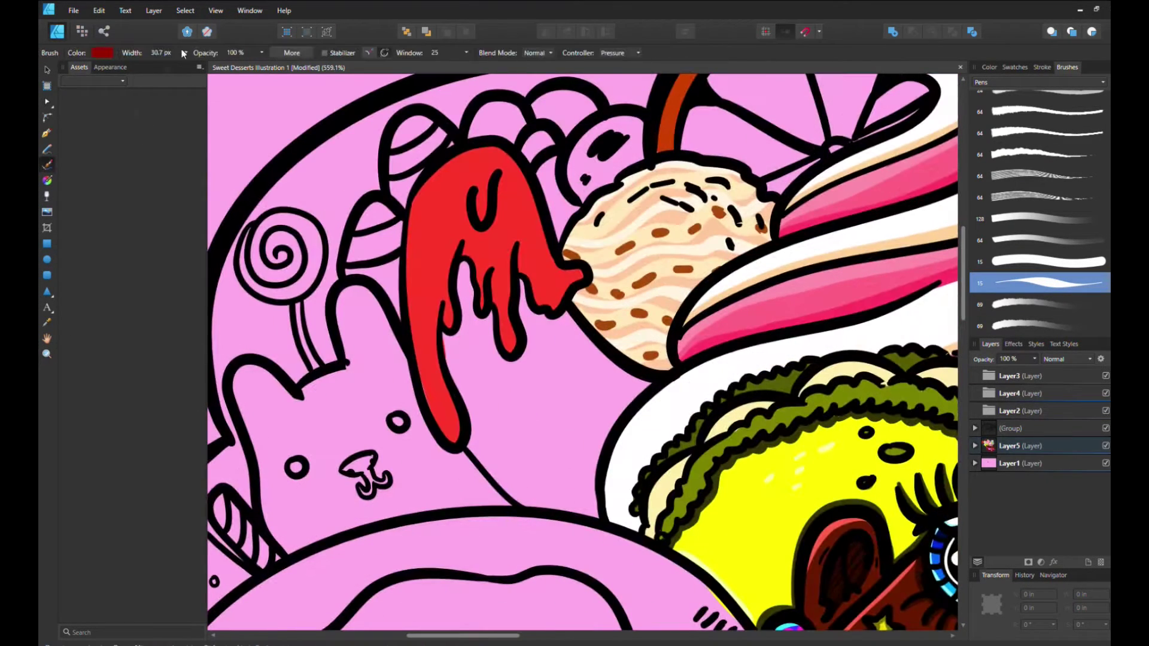
- Shade the red drip's edges dark red
left_click_drag(184, 52, 174, 52)
left_click_drag(484, 198, 442, 329)
left_click_drag(513, 247, 506, 351)
left_click_drag(545, 272, 580, 308)
left_click_drag(448, 354, 440, 435)
- Add light pink highlights along the red drip and a white shine on its left side
left_click_drag(420, 198, 419, 314)
left_click_drag(413, 264, 452, 437)
left_click_drag(428, 179, 506, 154)
left_click_drag(515, 168, 577, 275)
left_click_drag(512, 246, 515, 347)
left_click_drag(483, 186, 482, 222)
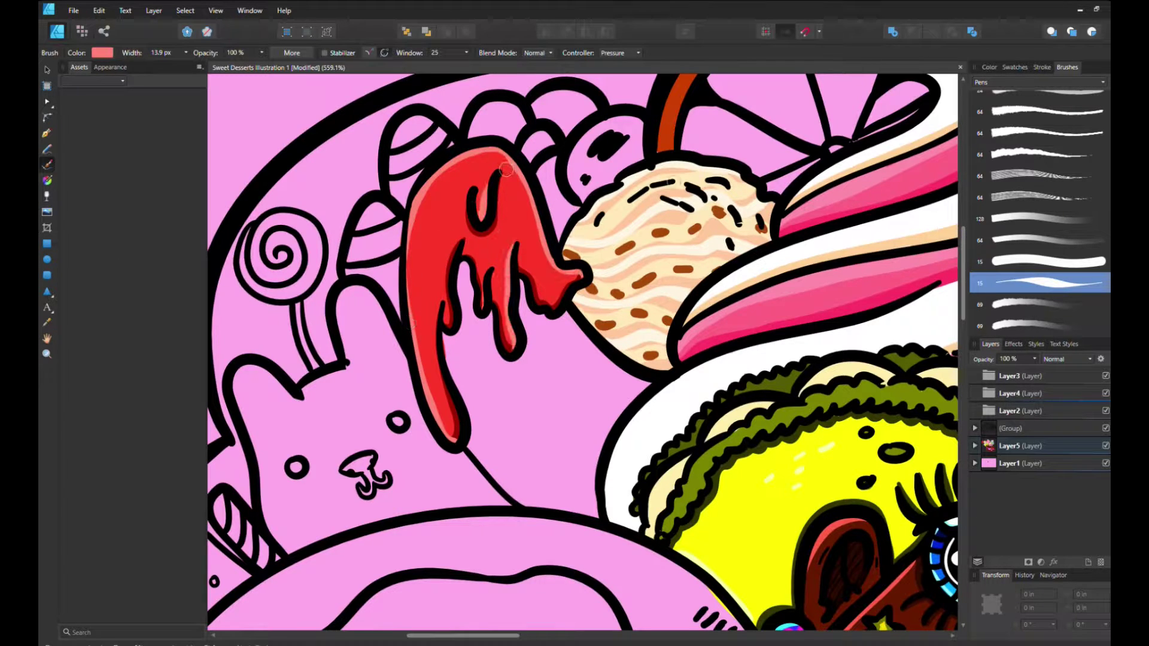
mouse_move(405, 237)
left_mouse_down()
mouse_move(467, 153)
mouse_move(506, 149)
left_mouse_up()
left_click_drag(484, 203, 484, 222)
left_click_drag(511, 288, 509, 348)
left_click_drag(572, 269, 578, 275)
left_click_drag(428, 238, 437, 201)
- Fill the cone below the drip pale yellow and edge it in yellow
left_click_drag(446, 336, 482, 400)
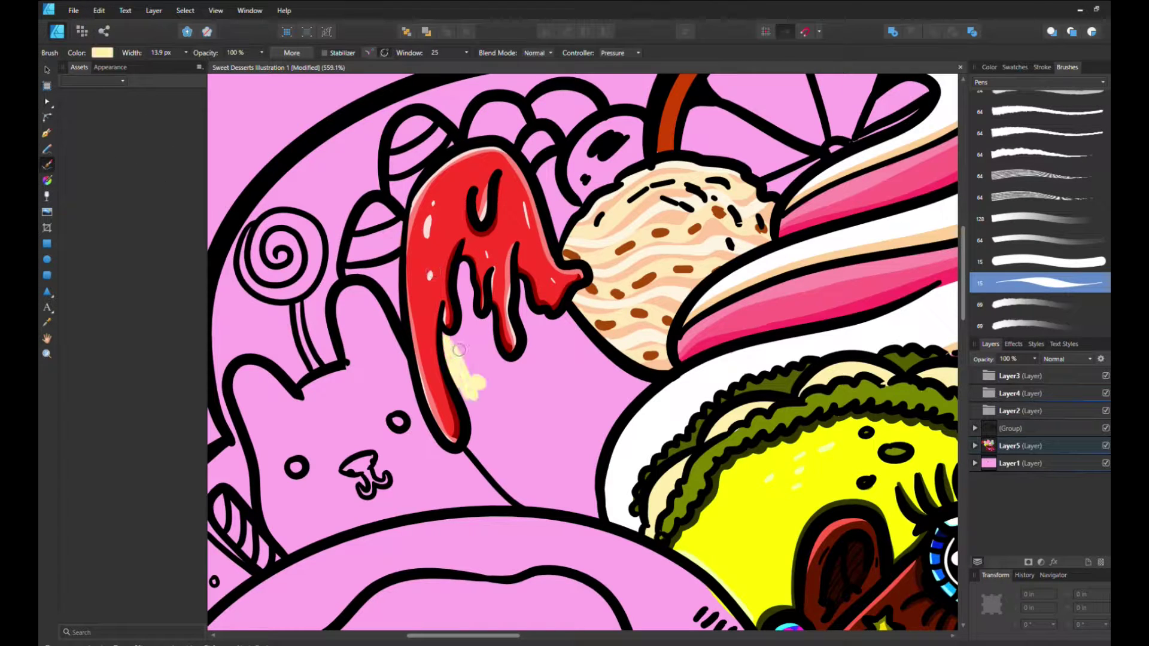
left_click_drag(458, 267, 497, 470)
left_click_drag(479, 514, 598, 359)
left_click_drag(520, 335, 459, 349)
left_click_drag(521, 281, 647, 419)
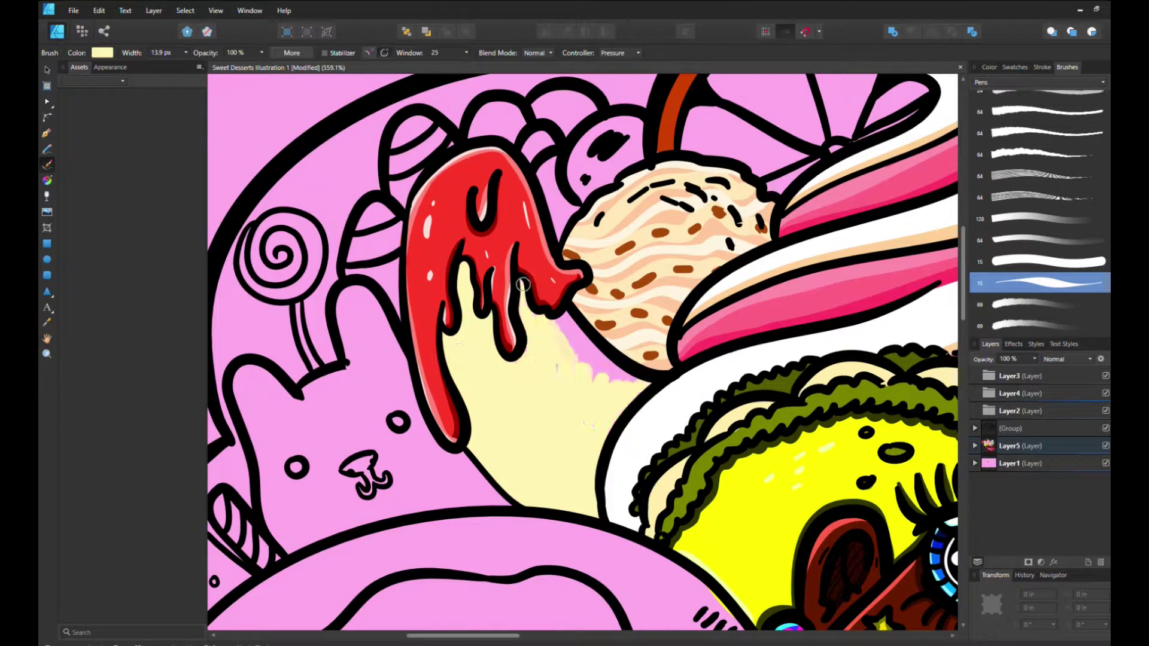
left_click_drag(551, 317, 635, 383)
left_click_drag(449, 353, 466, 449)
mouse_move(461, 275)
left_mouse_down()
mouse_move(496, 359)
mouse_move(563, 312)
left_mouse_up()
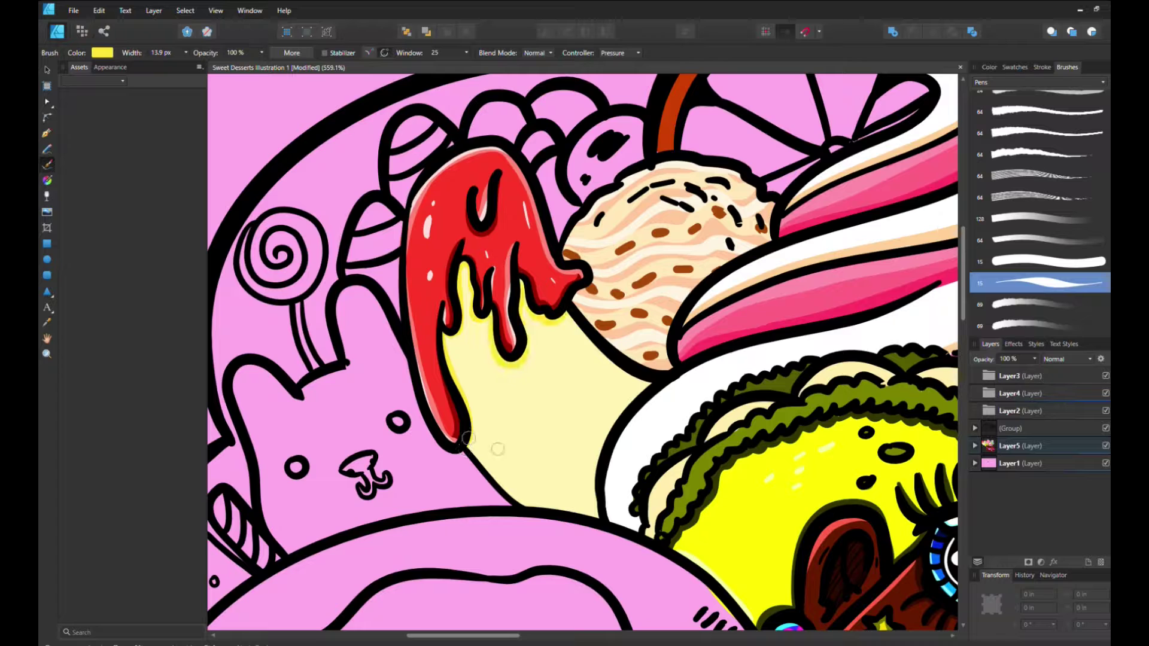
- Draw curved, crossing yellow waffle lines across the cone and along its edges
left_click_drag(464, 434, 532, 506)
left_click_drag(472, 335, 596, 440)
left_click_drag(622, 356, 450, 365)
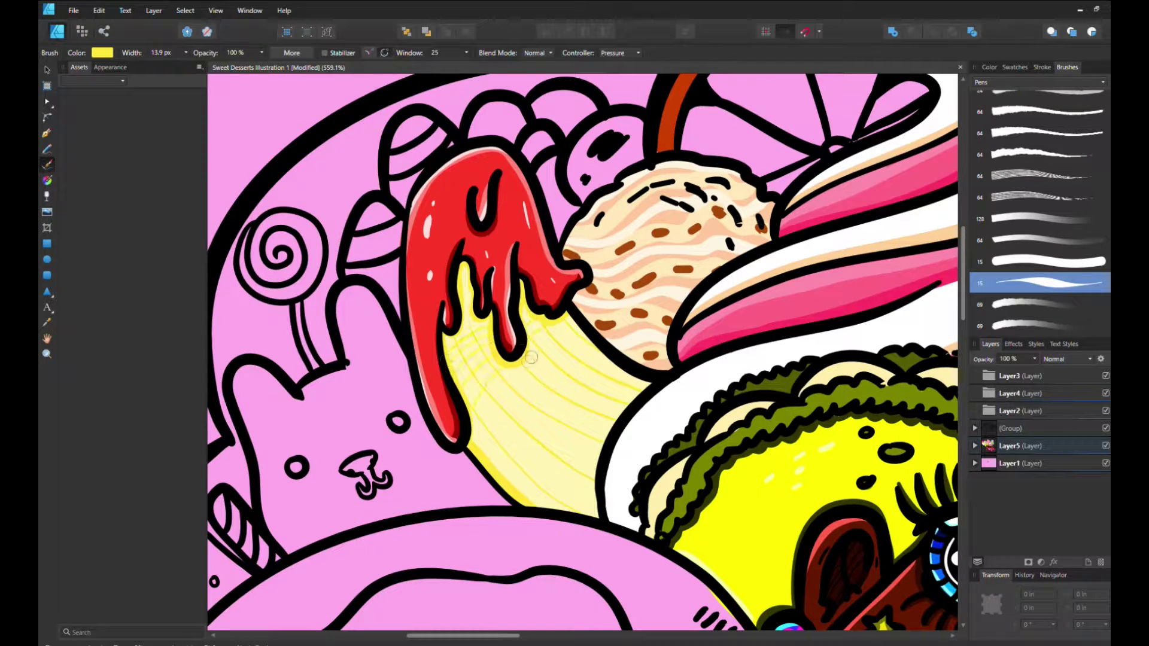
left_click_drag(613, 354, 465, 318)
left_click_drag(648, 382, 585, 497)
left_click_drag(591, 346, 567, 310)
- Paint the berry blue and the top candies magenta, cyan, yellow and purple, with highlights
mouse_move(605, 129)
left_mouse_down()
mouse_move(575, 179)
mouse_move(578, 198)
mouse_move(602, 198)
left_mouse_up()
left_click(637, 160, "alt")
left_click_drag(640, 120, 590, 154)
left_click_drag(478, 120, 548, 146)
left_click_drag(538, 104, 583, 107)
left_click_drag(548, 168, 560, 228)
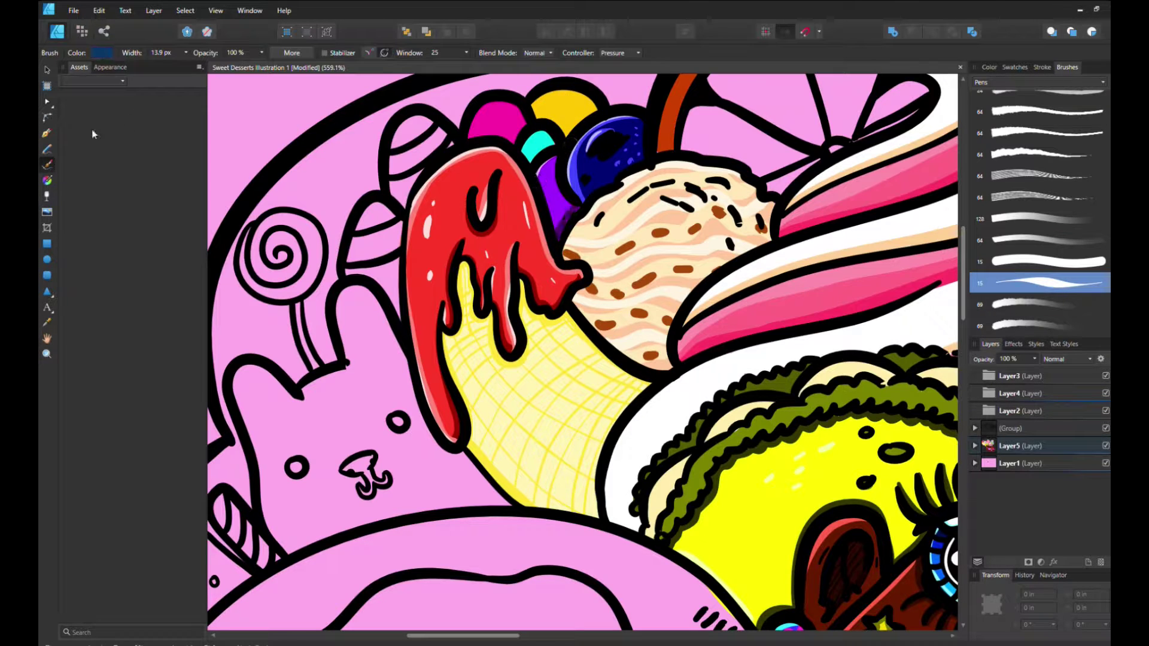
left_click_drag(482, 129, 589, 106)
left_click(527, 115, "alt")
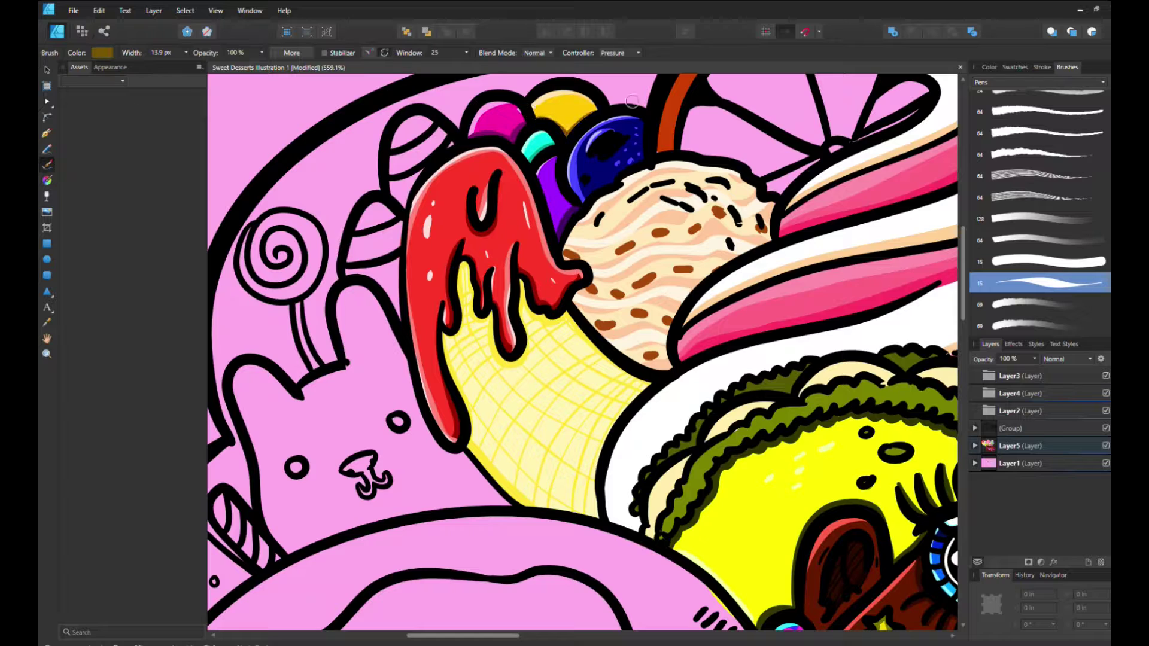
- Paint both candy corns with white tips, orange bands and yellow bases, then shade them darker
left_click_drag(362, 225, 389, 206)
left_click_drag(395, 140, 431, 123)
left_click_drag(353, 254, 398, 230)
mouse_move(428, 147)
left_mouse_down()
mouse_move(395, 158)
mouse_move(443, 139)
left_mouse_up()
left_click(563, 110, "alt")
left_click_drag(350, 268, 392, 308)
mouse_move(390, 177)
left_mouse_down()
mouse_move(418, 202)
mouse_move(440, 149)
left_mouse_up()
left_click_drag(350, 258, 398, 240)
left_click_drag(386, 165, 431, 146)
left_click_drag(339, 274, 398, 261)
left_click_drag(389, 184, 422, 171)
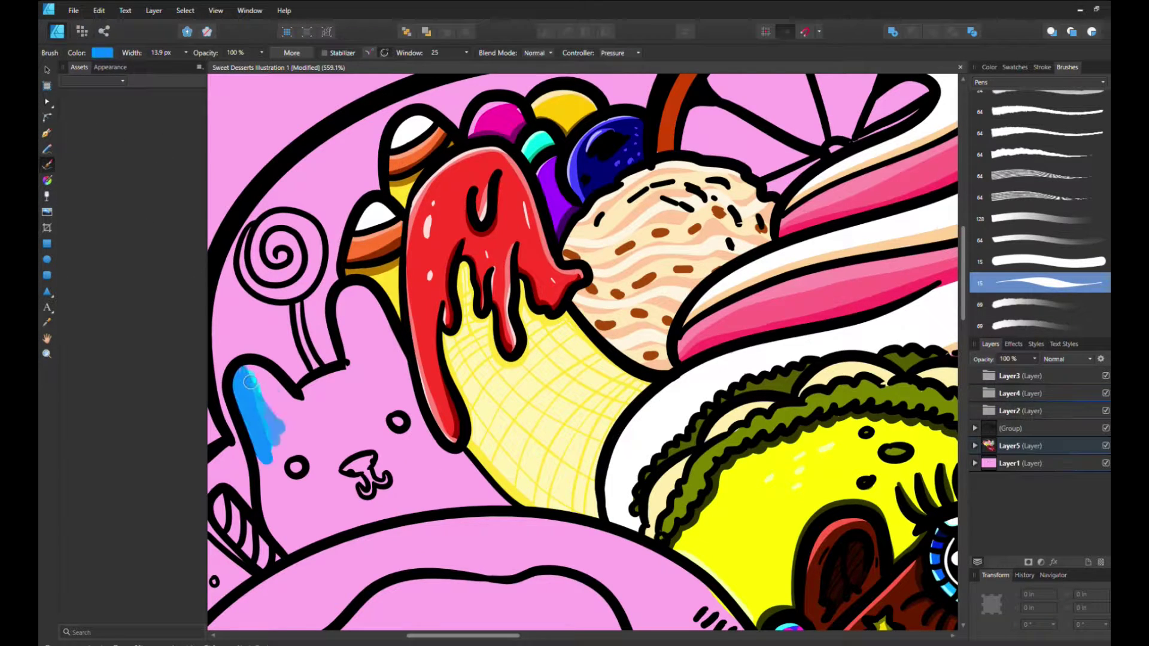
- Fill the bunny blue and colour its eyes and nose dark red
left_click_drag(254, 383, 383, 300)
left_click_drag(395, 359, 251, 382)
left_click_drag(284, 539, 407, 401)
scroll(389, 389, "down", 5)
left_click_drag(347, 329, 407, 269)
left_click_drag(497, 300, 358, 309)
left_click_drag(294, 272, 299, 278)
left_click_drag(396, 227, 401, 234)
left_click_drag(365, 266, 351, 274)
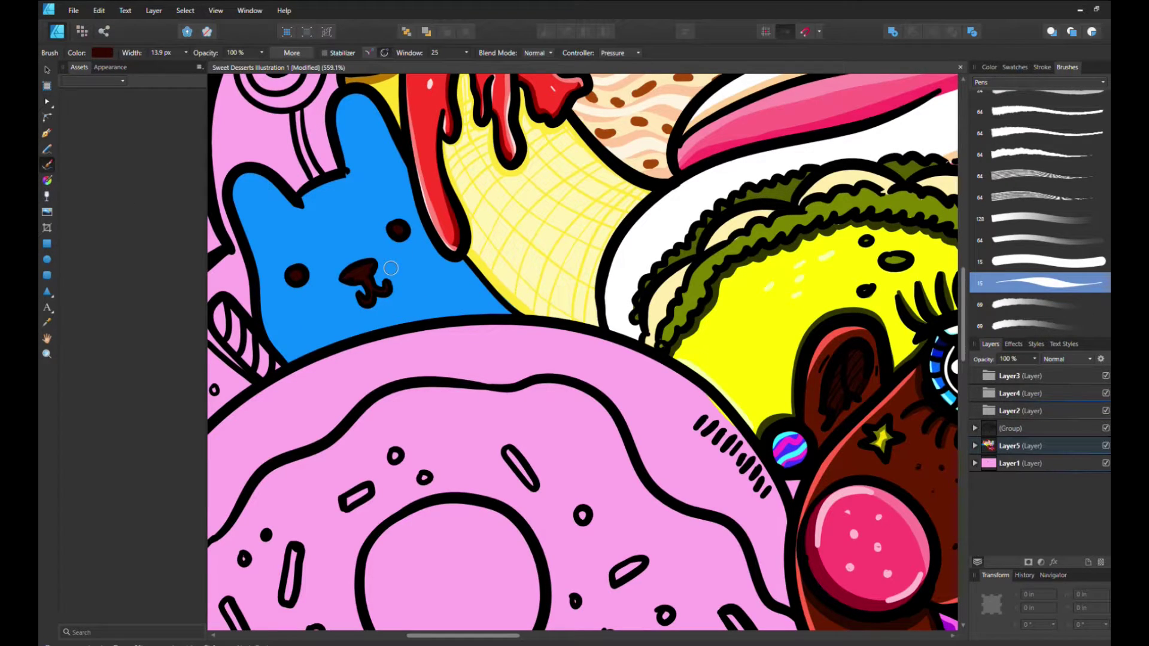
- Give the bunny light blue edge highlights and dark blue shading on ears, right side, mouth and eyes
left_click_drag(240, 180, 287, 356)
mouse_move(305, 200)
left_mouse_down()
mouse_move(344, 180)
mouse_move(354, 93)
left_mouse_up()
left_click_drag(282, 273, 294, 263)
left_click_drag(384, 226, 396, 217)
left_click_drag(340, 275, 367, 261)
left_click_drag(237, 173, 296, 206)
left_click_drag(354, 102, 419, 219)
left_click_drag(407, 185, 509, 311)
mouse_move(355, 302)
left_mouse_down()
mouse_move(389, 299)
mouse_move(392, 287)
left_mouse_up()
left_click_drag(292, 289, 310, 280)
left_click_drag(386, 239, 412, 231)
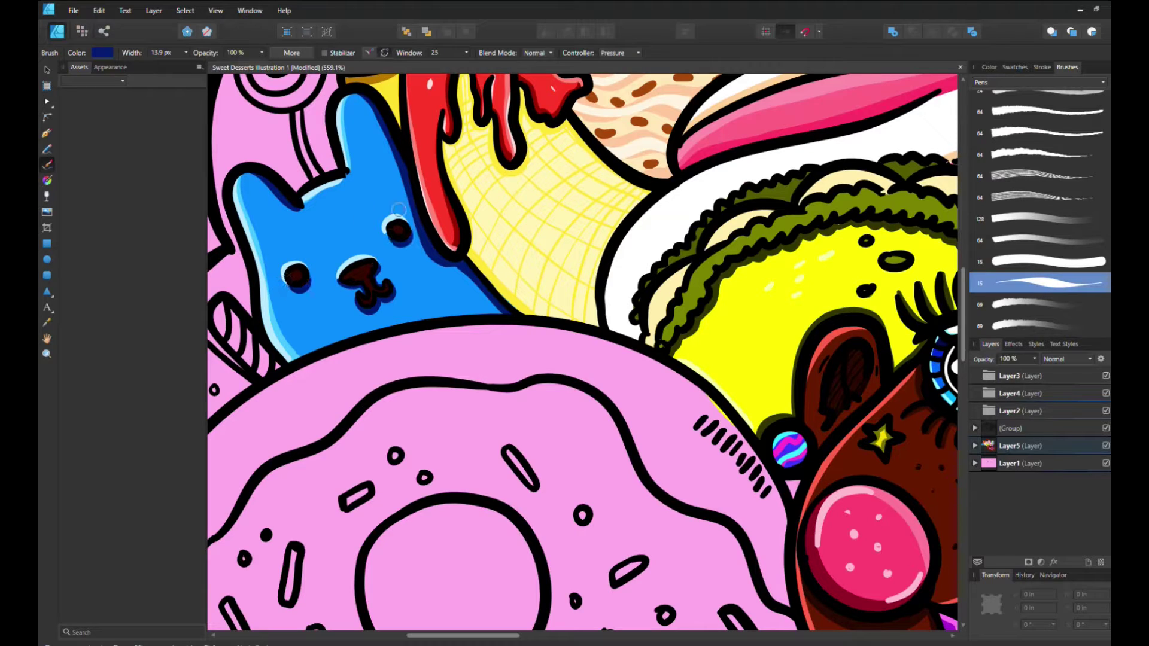
scroll(309, 326, "left", 5)
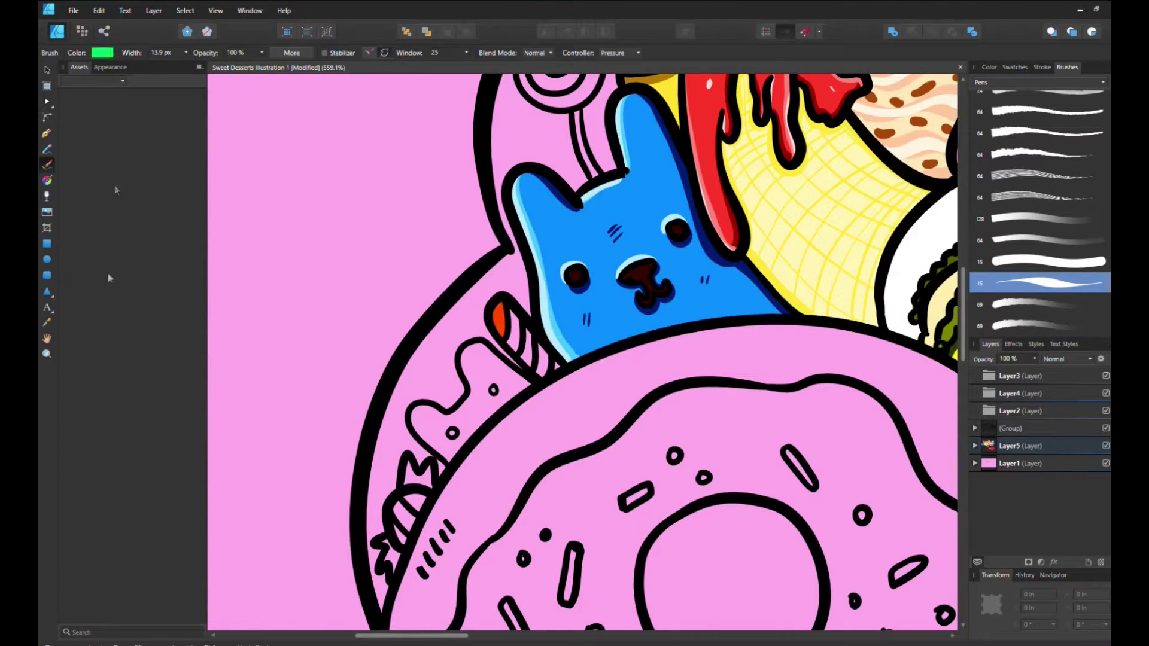
- Paint white and coral-red stripes on the candy stick and fill the lollipop spiral red
left_click_drag(520, 332, 532, 366)
left_click_drag(538, 346, 546, 375)
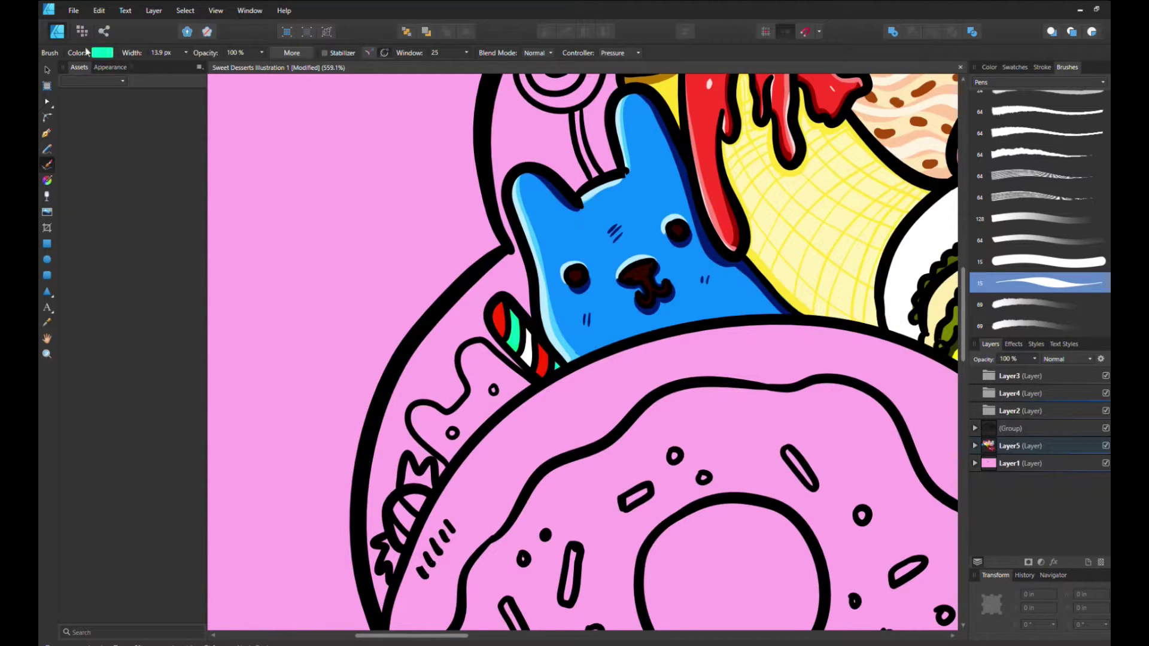
left_click_drag(540, 346, 563, 376)
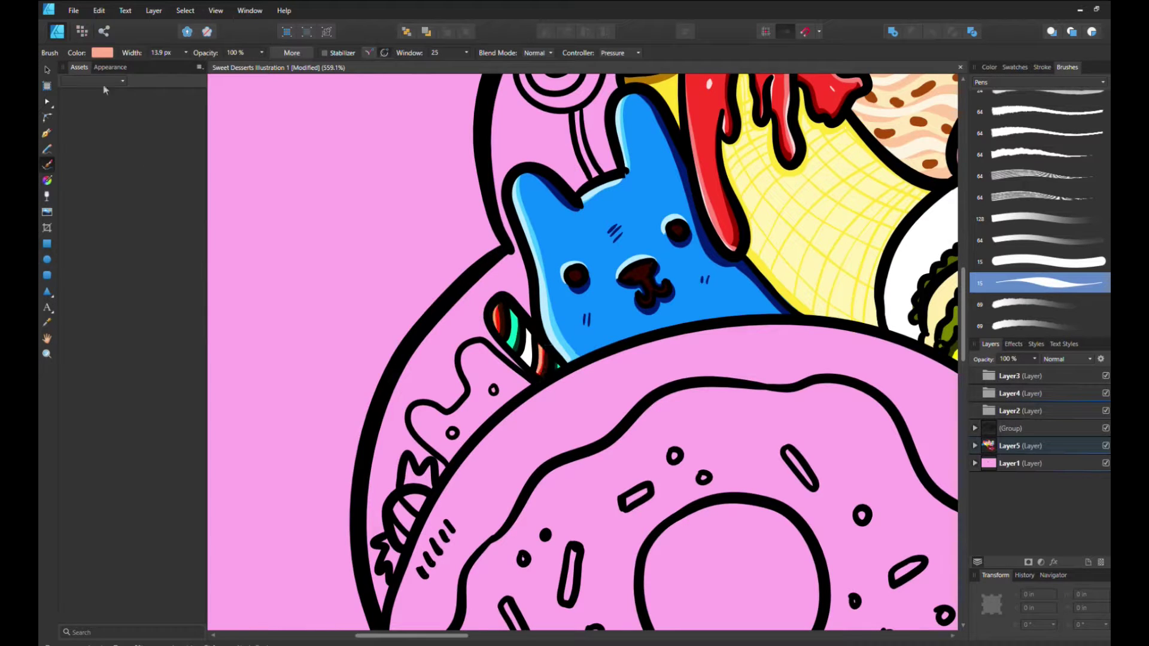
scroll(527, 304, "up", 4)
mouse_move(532, 288)
left_mouse_down()
mouse_move(565, 270)
mouse_move(574, 300)
mouse_move(536, 296)
mouse_move(590, 274)
mouse_move(552, 328)
left_mouse_up()
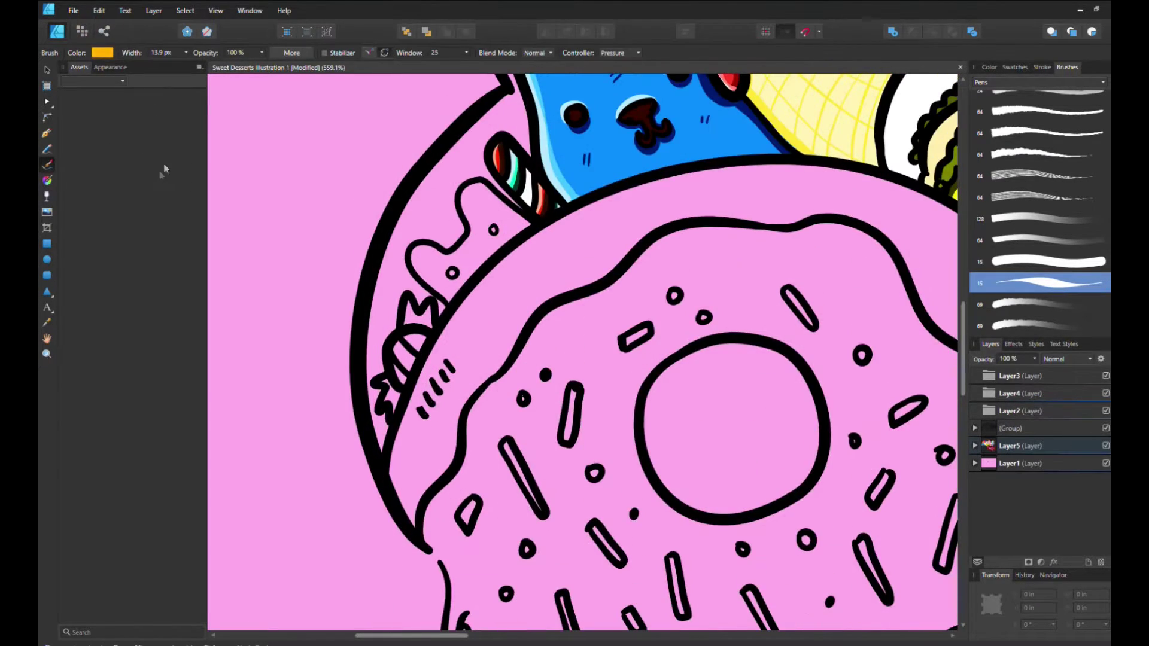
- Fill the wiggly gummy candy pink, shade its edges dark red and add a light pink top highlight
mouse_move(446, 290)
left_mouse_down()
mouse_move(433, 254)
mouse_move(480, 179)
left_mouse_up()
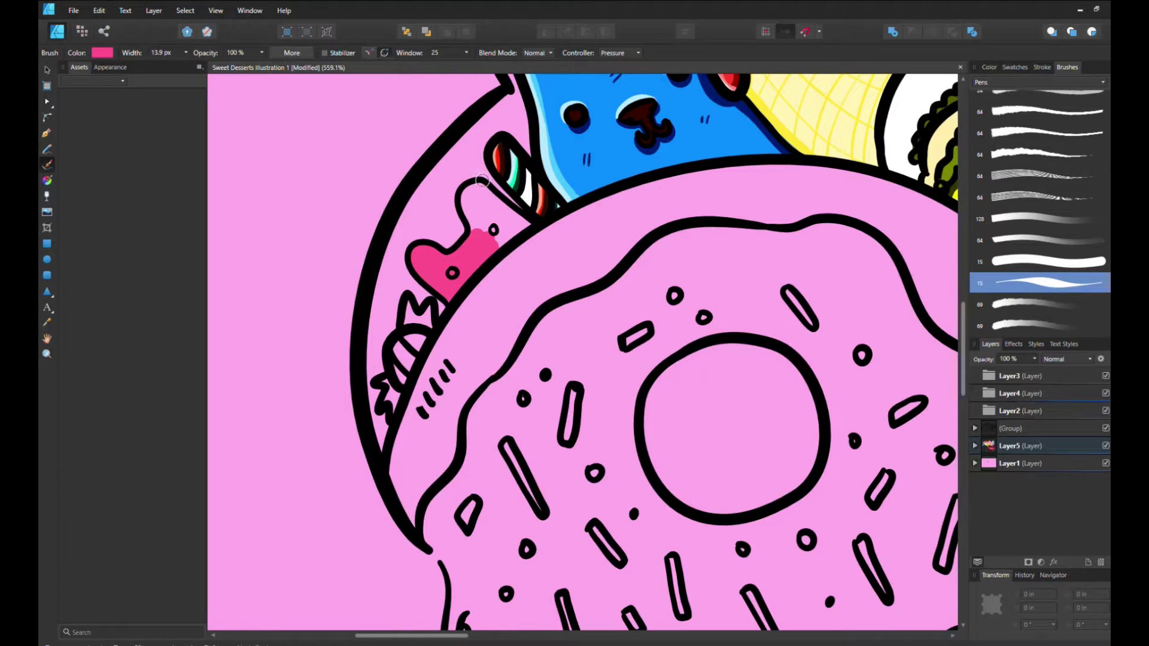
left_click_drag(481, 183, 503, 227)
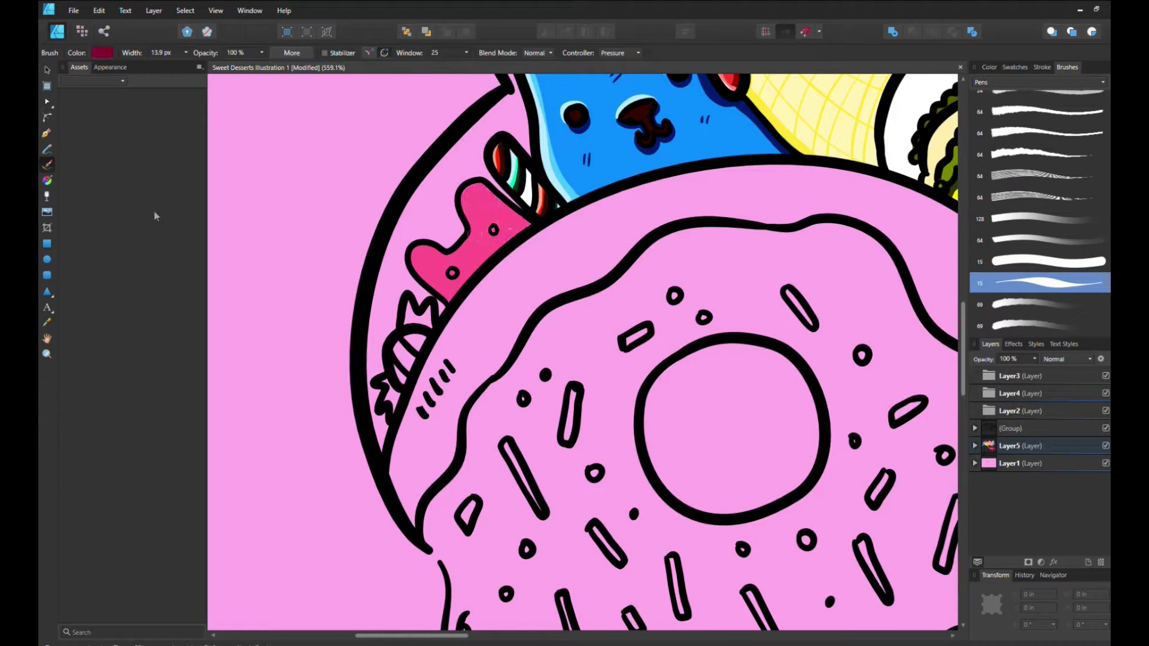
mouse_move(419, 258)
left_mouse_down()
mouse_move(475, 187)
mouse_move(412, 264)
left_mouse_up()
key("x")
key("ctrl+z")
left_click_drag(418, 248, 533, 225)
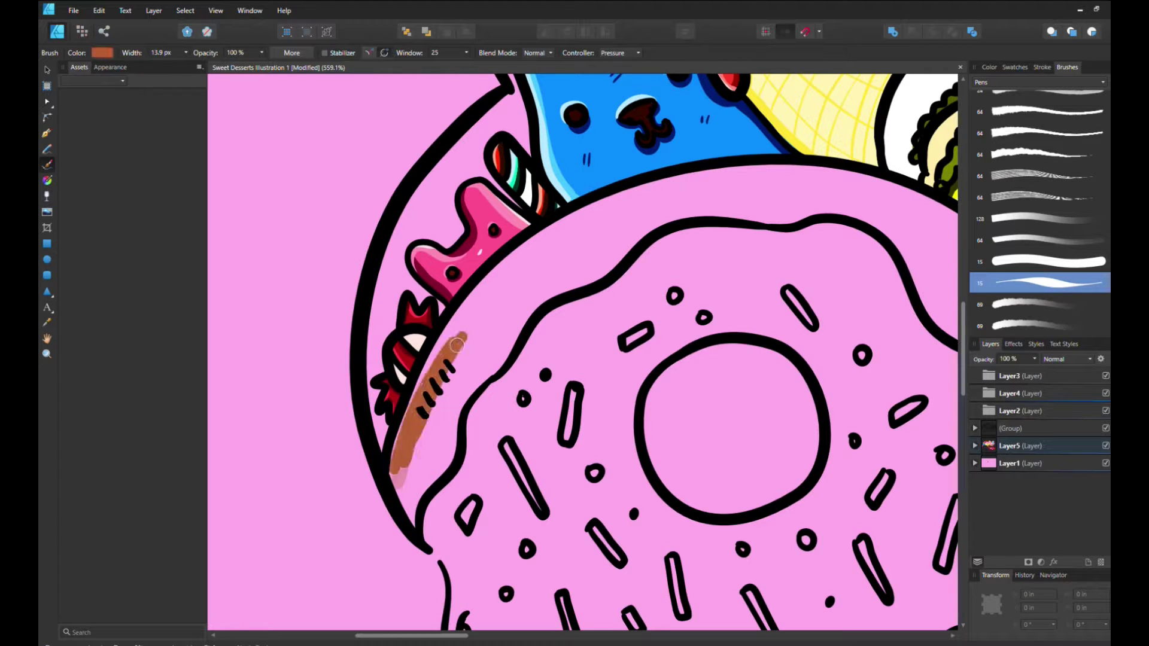
- Paint the donut's top edge brown and cover its upper-left with white icing
left_click_drag(413, 521, 900, 220)
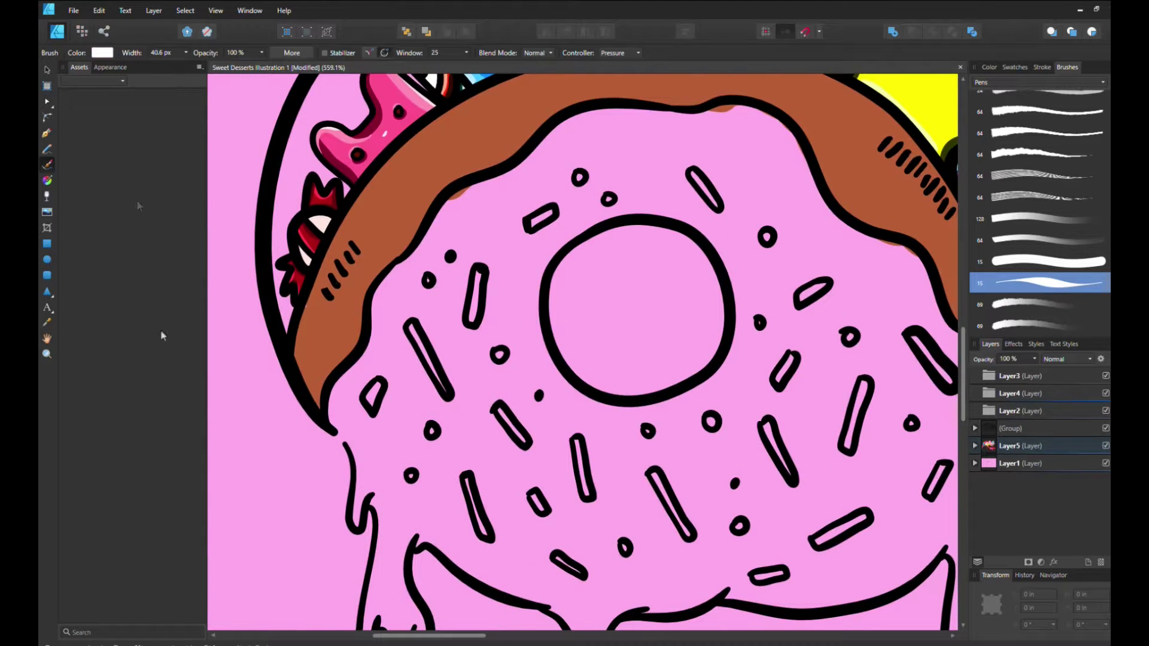
mouse_move(520, 191)
left_mouse_down()
mouse_move(359, 413)
mouse_move(719, 180)
left_mouse_up()
key("ctrl+z")
left_click_drag(562, 419, 694, 210)
key("ctrl+z")
mouse_move(778, 138)
left_mouse_down()
mouse_move(437, 264)
mouse_move(533, 245)
mouse_move(766, 335)
mouse_move(742, 479)
mouse_move(371, 389)
mouse_move(397, 387)
mouse_move(377, 449)
mouse_move(778, 419)
left_mouse_up()
- Touch up the white icing and fill the right, centre and left drips white
scroll(342, 308, "left", 10)
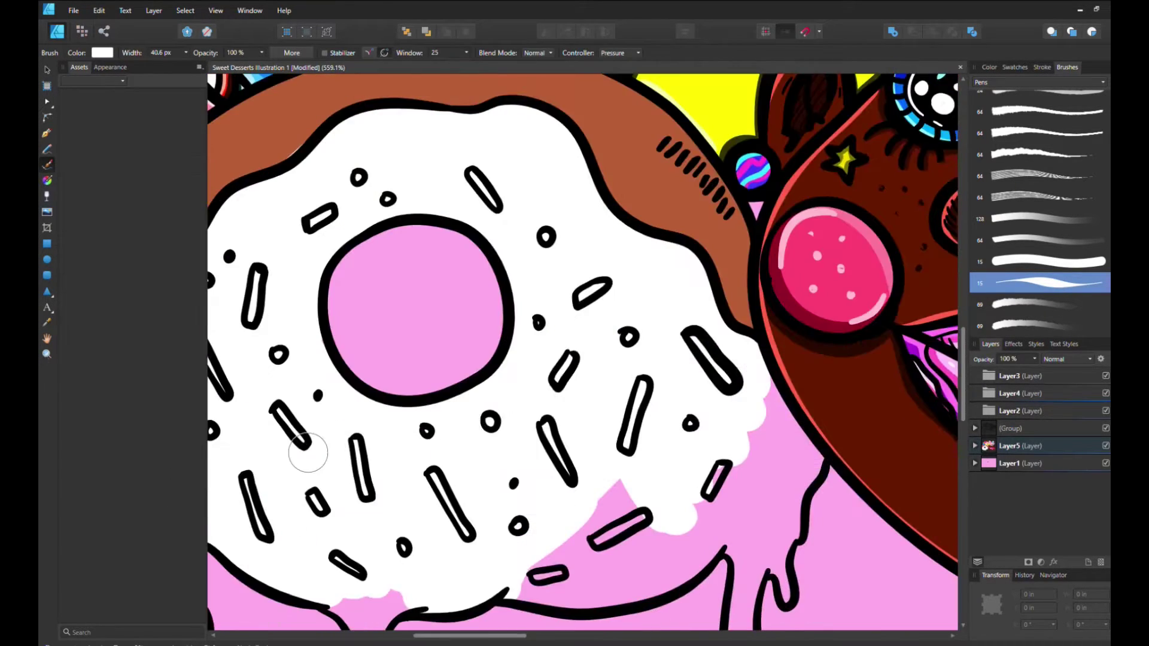
scroll(342, 309, "down", 3)
mouse_move(707, 539)
left_mouse_down()
mouse_move(726, 443)
mouse_move(739, 479)
left_mouse_up()
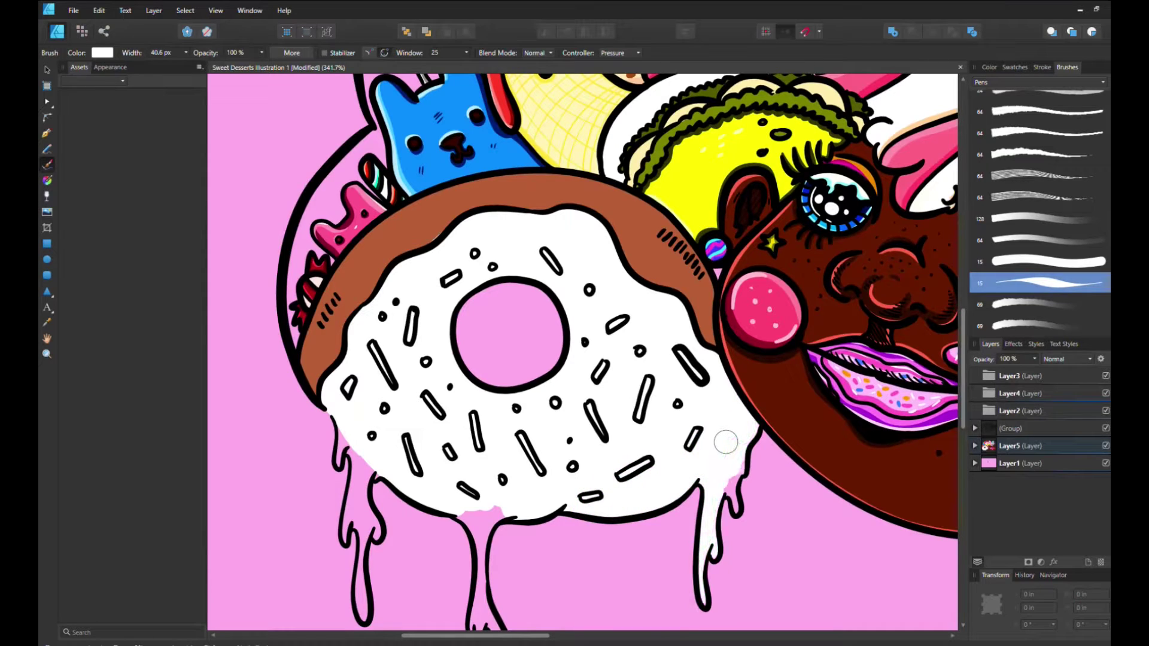
left_click_drag(458, 512, 509, 512)
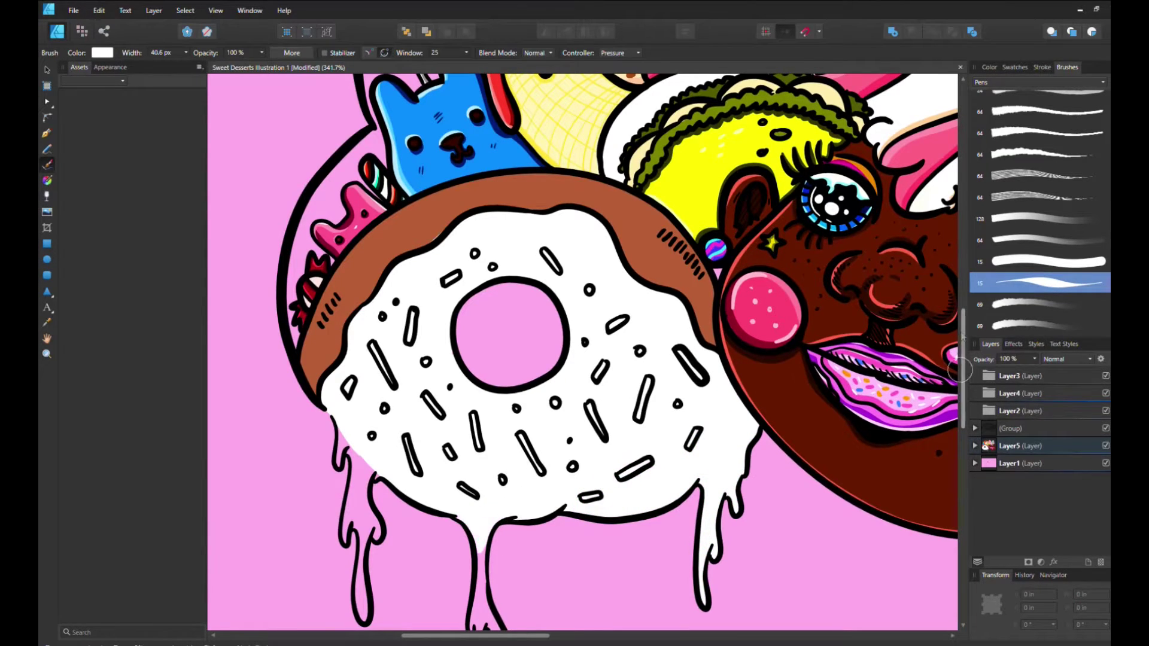
scroll(509, 512, "down", 5)
mouse_move(479, 395)
left_mouse_down()
mouse_move(492, 348)
mouse_move(493, 488)
left_mouse_up()
left_click_drag(344, 153, 366, 330)
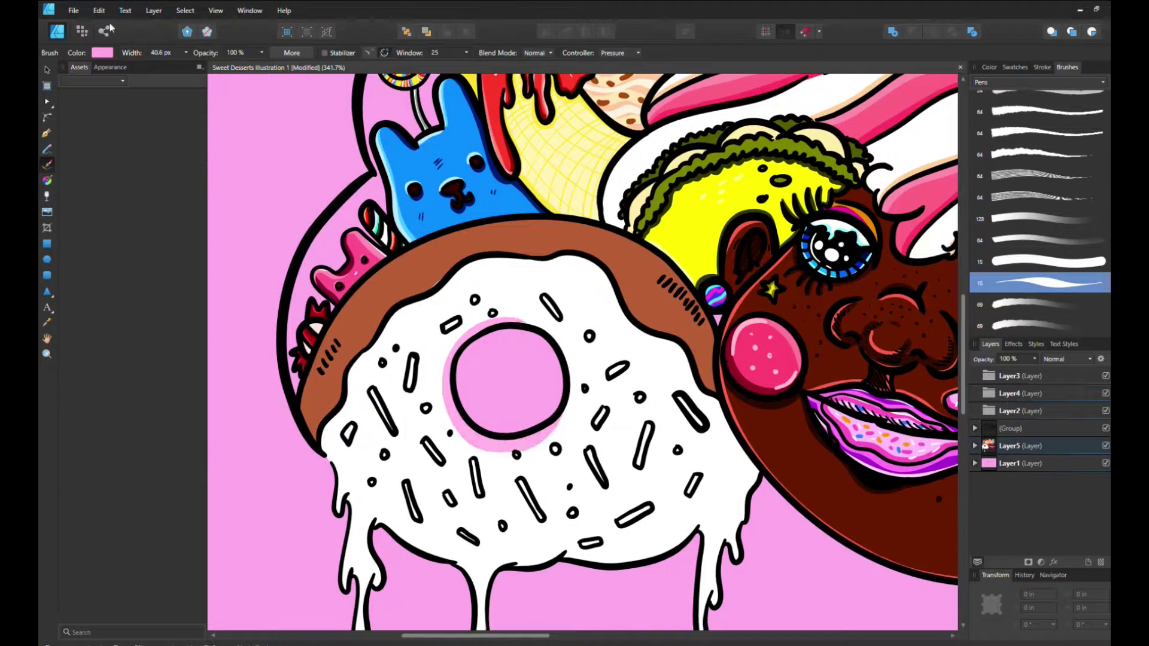
- Shade the icing's inner edge, donut hole, lower edge and drips pink
left_click_drag(489, 324, 542, 336)
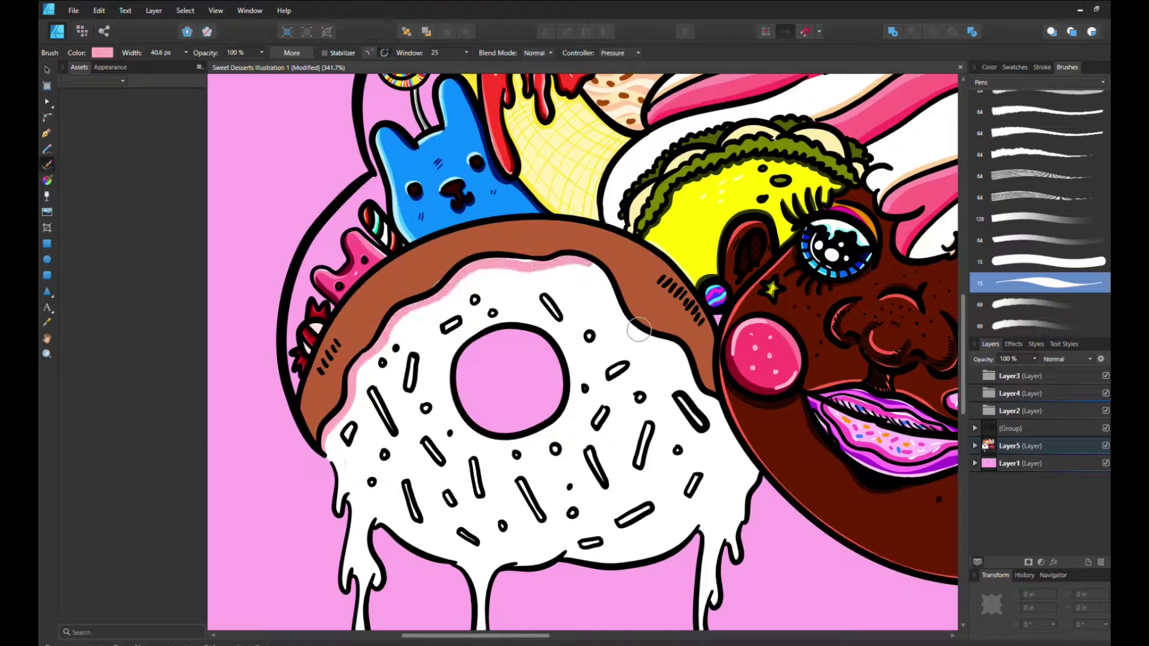
key("ctrl+z")
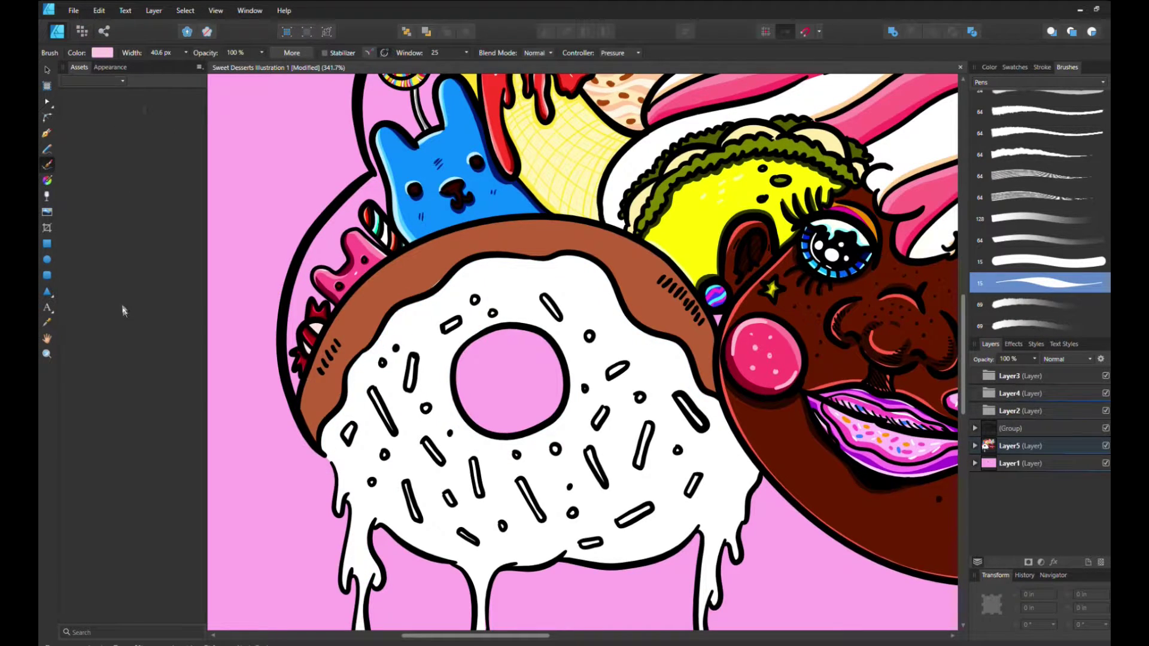
left_click_drag(326, 467, 755, 473)
left_click_drag(509, 326, 569, 444)
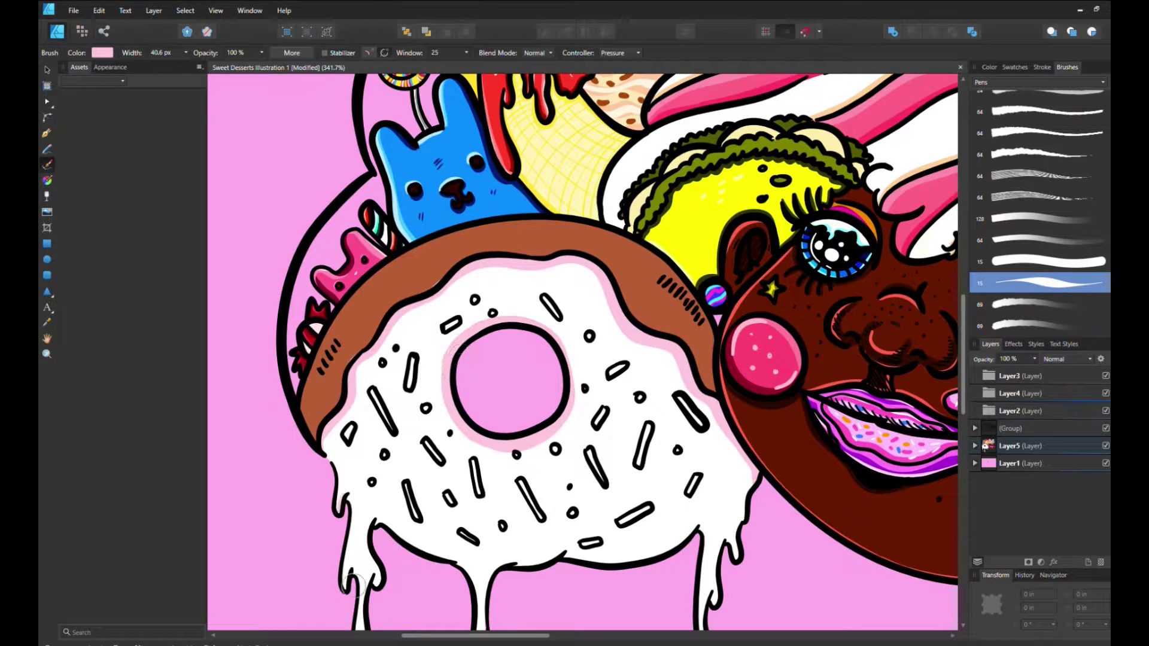
scroll(346, 624, "down", 5)
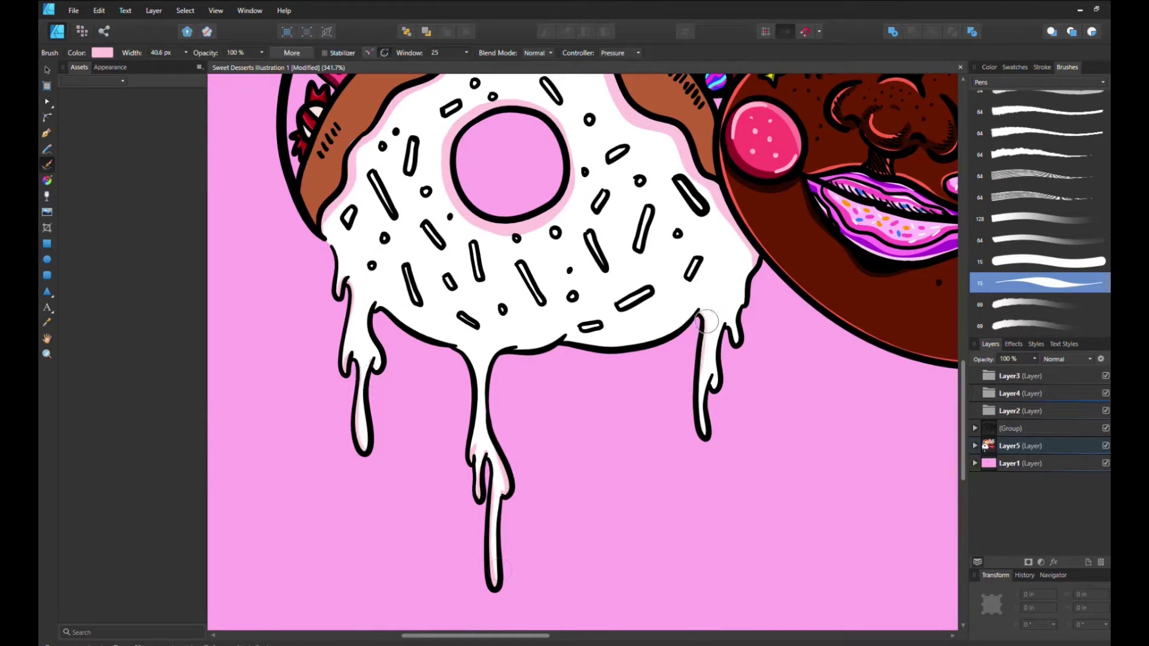
mouse_move(768, 249)
left_mouse_down()
mouse_move(538, 347)
mouse_move(383, 318)
mouse_move(479, 467)
mouse_move(399, 222)
mouse_move(419, 146)
mouse_move(509, 311)
mouse_move(563, 243)
mouse_move(643, 257)
mouse_move(592, 180)
left_mouse_up()
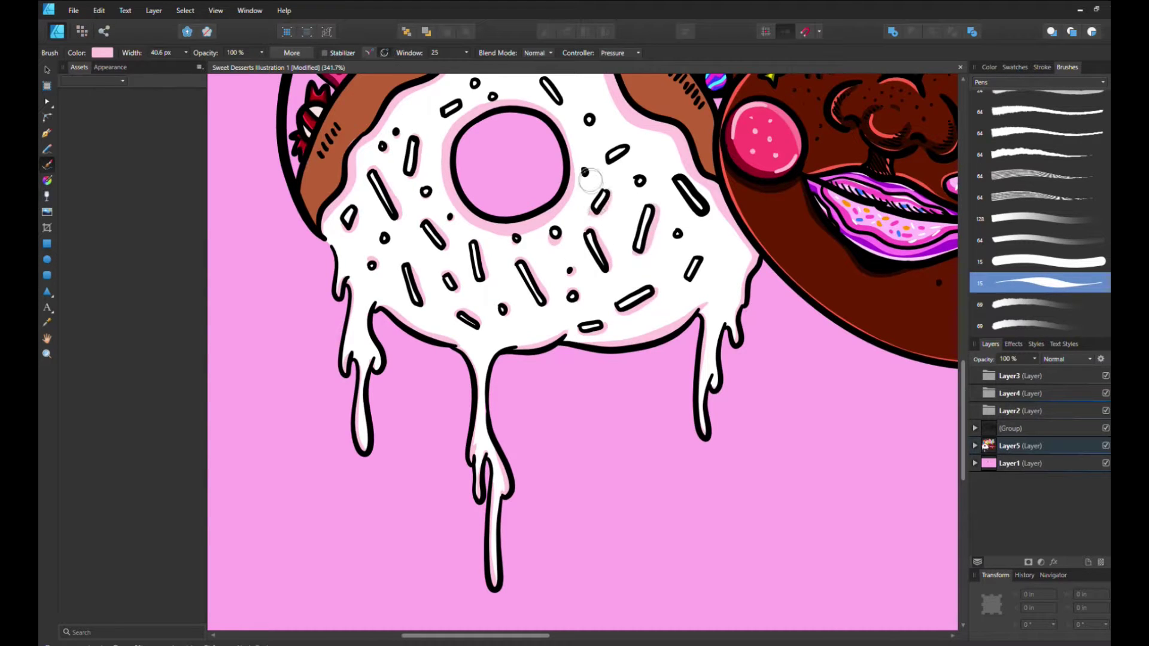
scroll(599, 168, "up", 5)
left_click_drag(697, 403, 687, 422)
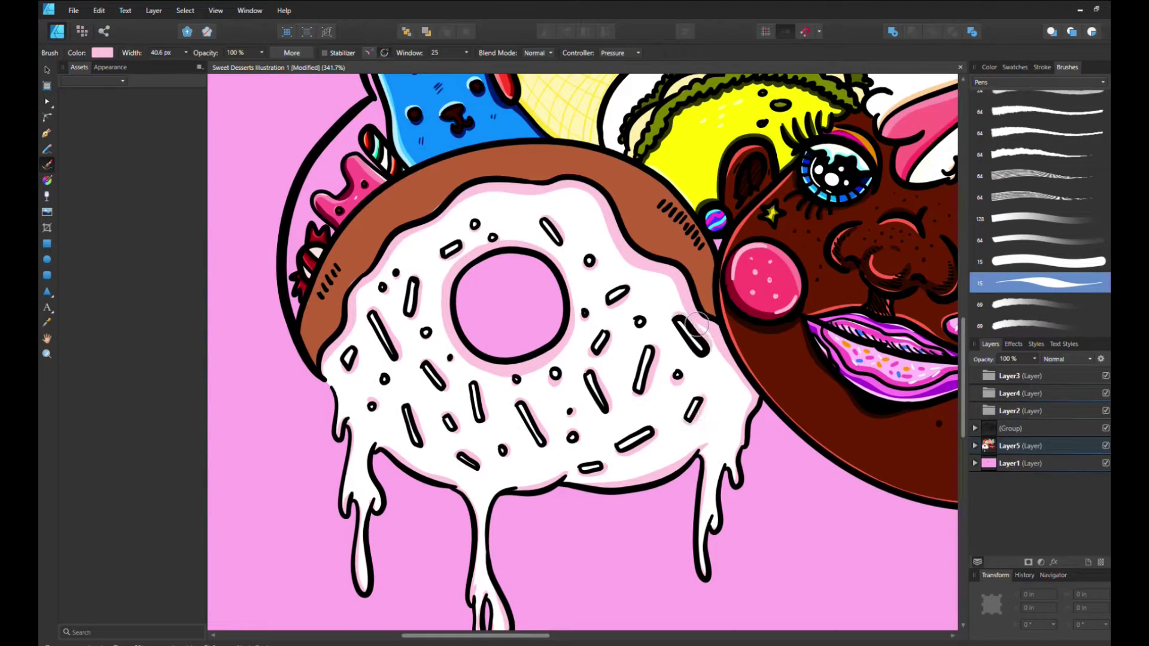
- Colour the donut's sprinkles yellow, blue and red
left_click_drag(589, 377, 601, 404)
left_click_drag(638, 319, 641, 325)
left_click_drag(588, 258, 592, 263)
key("shift+x")
left_click_drag(444, 252, 458, 244)
left_click_drag(553, 371, 558, 376)
left_click_drag(609, 301, 626, 290)
left_click_drag(647, 352, 656, 358)
- Paint three sprinkles purple and two more sprinkles green
left_click_drag(491, 238, 495, 237)
left_click_drag(679, 323, 700, 347)
left_click_drag(582, 470, 600, 465)
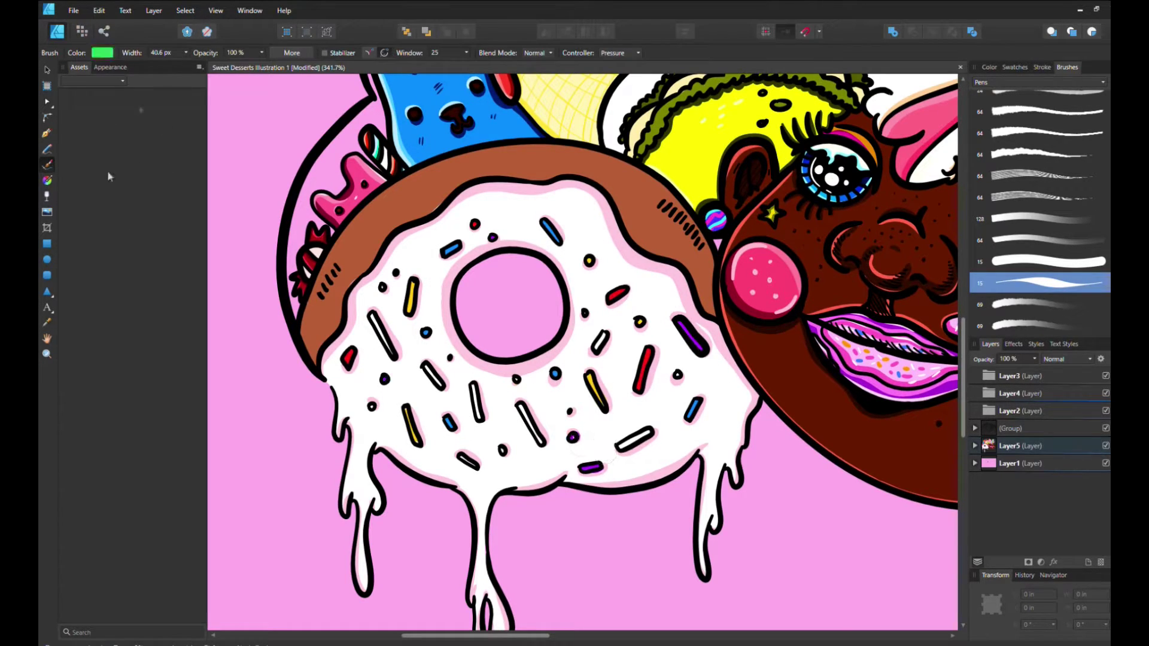
left_click_drag(628, 443, 651, 432)
left_click_drag(461, 457, 479, 458)
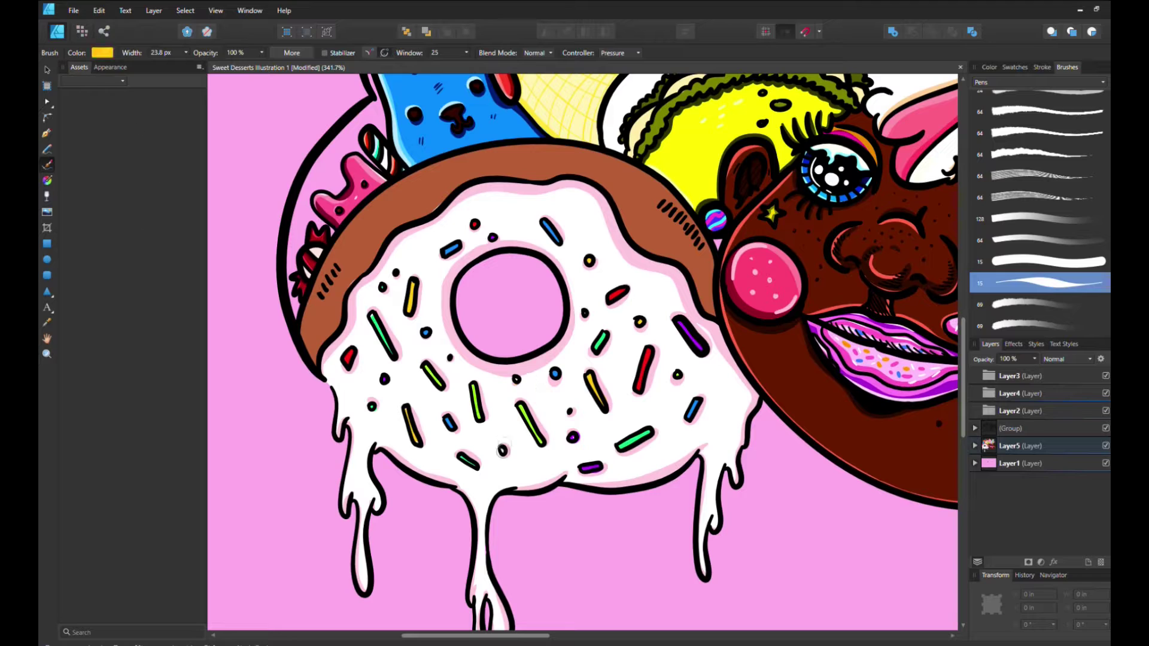
- Shade the donut rim's hatching and inner rim brown
left_click_drag(344, 287, 317, 374)
left_click_drag(658, 202, 704, 248)
mouse_move(341, 297)
left_mouse_down()
mouse_move(319, 373)
mouse_move(537, 173)
mouse_move(320, 365)
left_mouse_up()
key("ctrl+z")
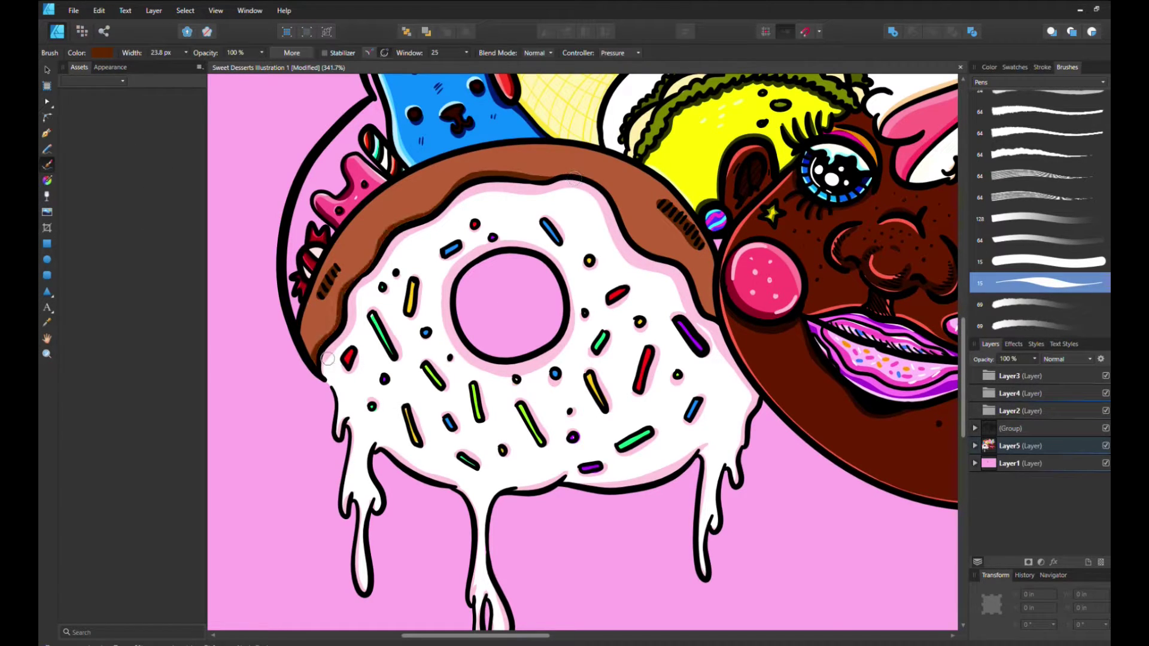
left_click_drag(565, 173, 670, 252)
- Add a peach highlight along the donut rim and fill the drip beside the striped scoop
key("x")
left_click_drag(304, 353, 715, 315)
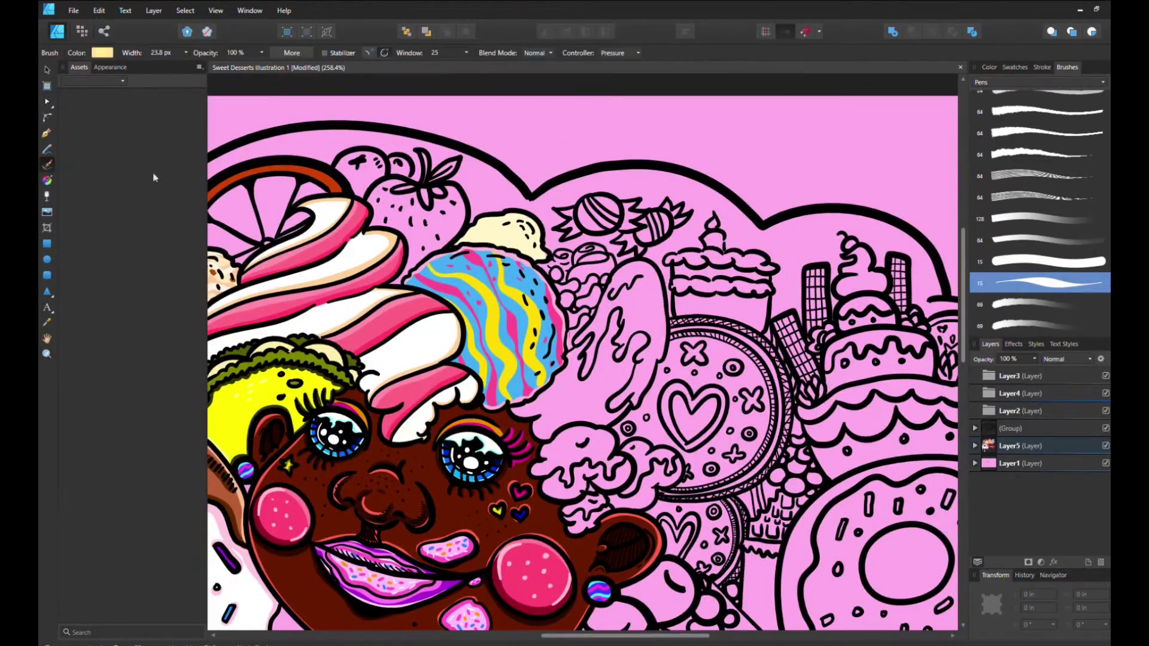
left_click_drag(578, 353, 527, 413)
left_click_drag(538, 359, 592, 431)
left_click_drag(589, 359, 616, 311)
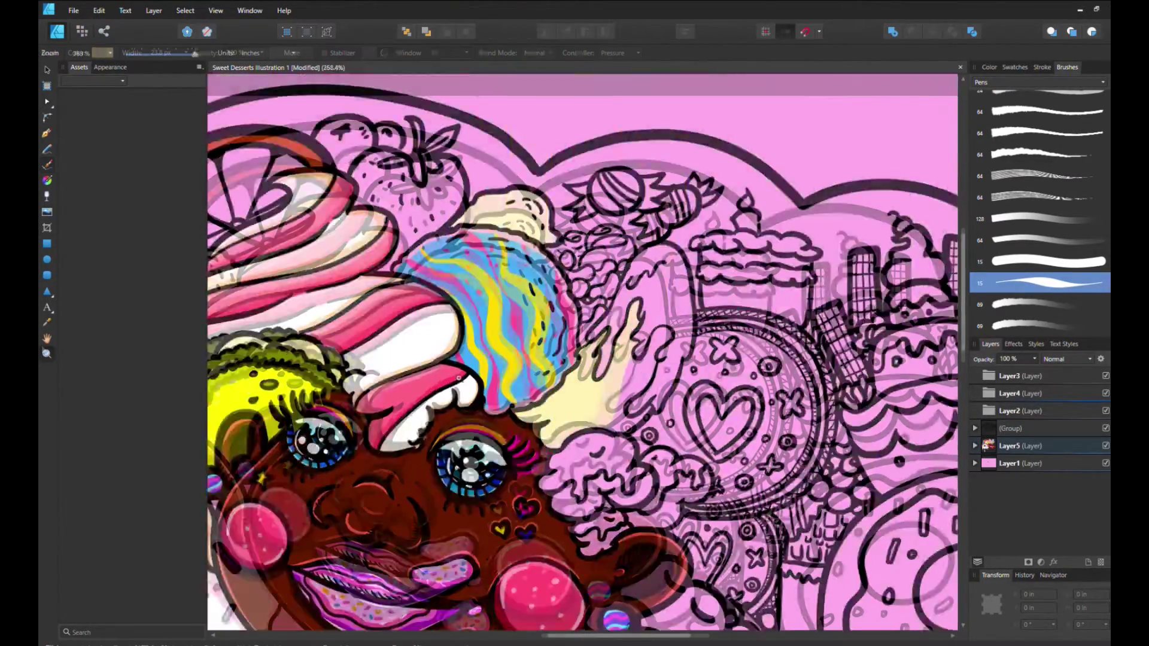
- Paint the pink drip cream and line its edges with yellow
left_click_drag(563, 276, 521, 466)
key("x")
left_click_drag(288, 457, 478, 275)
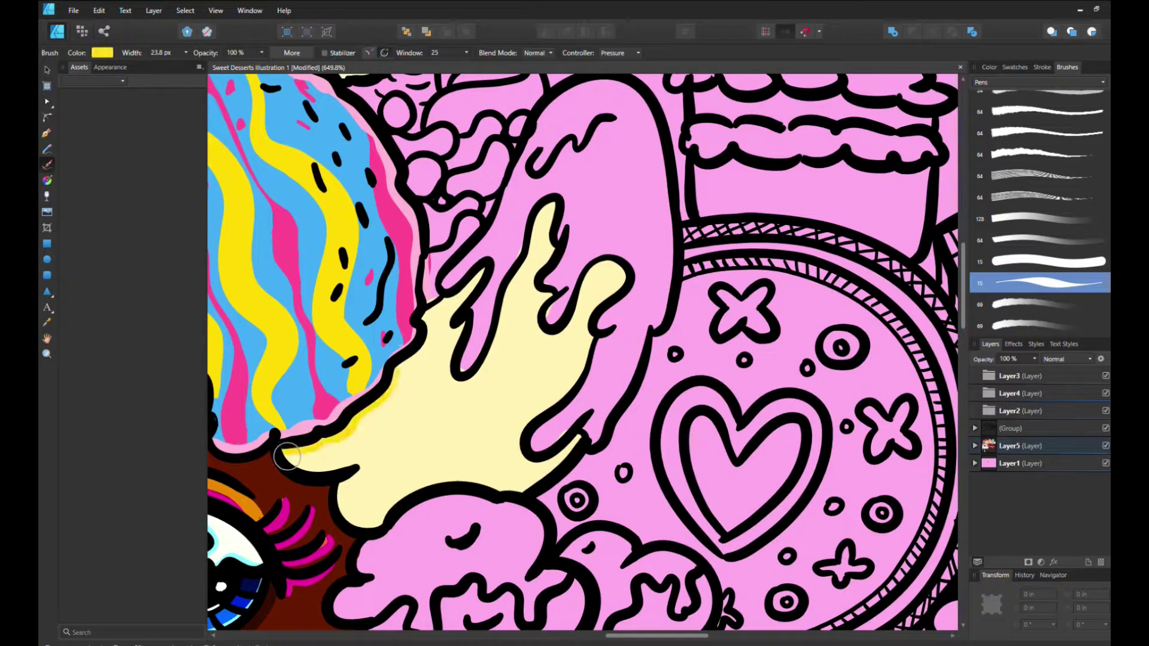
left_click_drag(449, 374, 538, 479)
left_click_drag(281, 454, 423, 492)
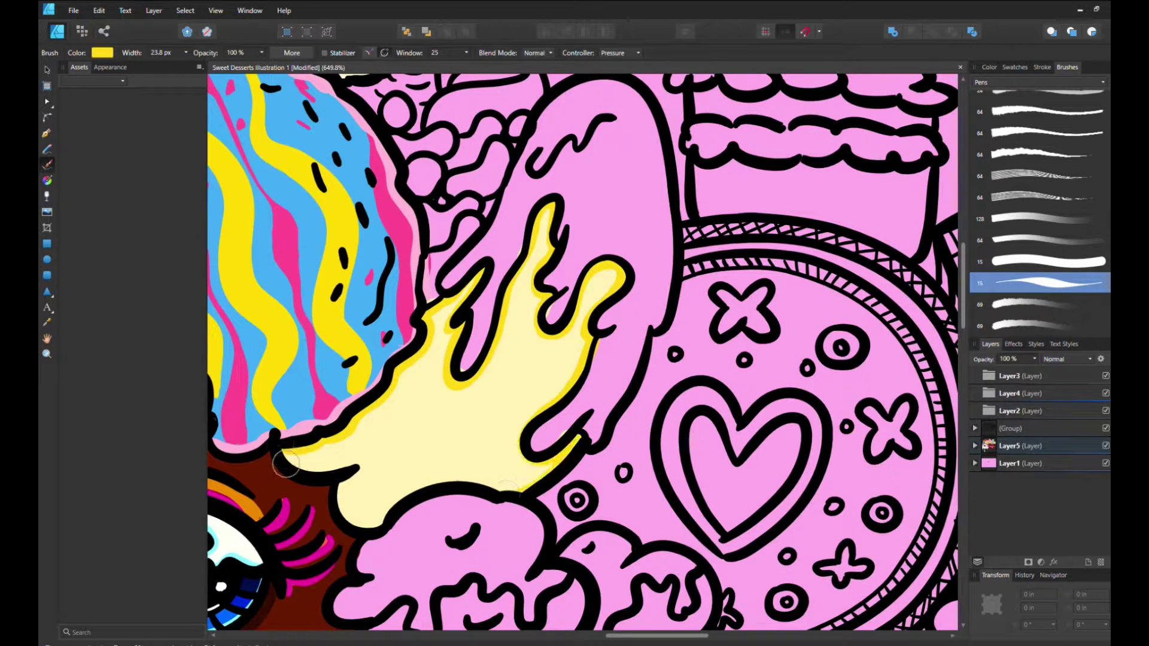
- Cross-hatch the cream drip with yellow lines into a waffle-cone grid
left_click_drag(317, 464, 440, 380)
left_click_drag(359, 428, 452, 326)
left_click_drag(359, 509, 530, 311)
left_click_drag(514, 487, 578, 317)
left_click_drag(365, 413, 502, 331)
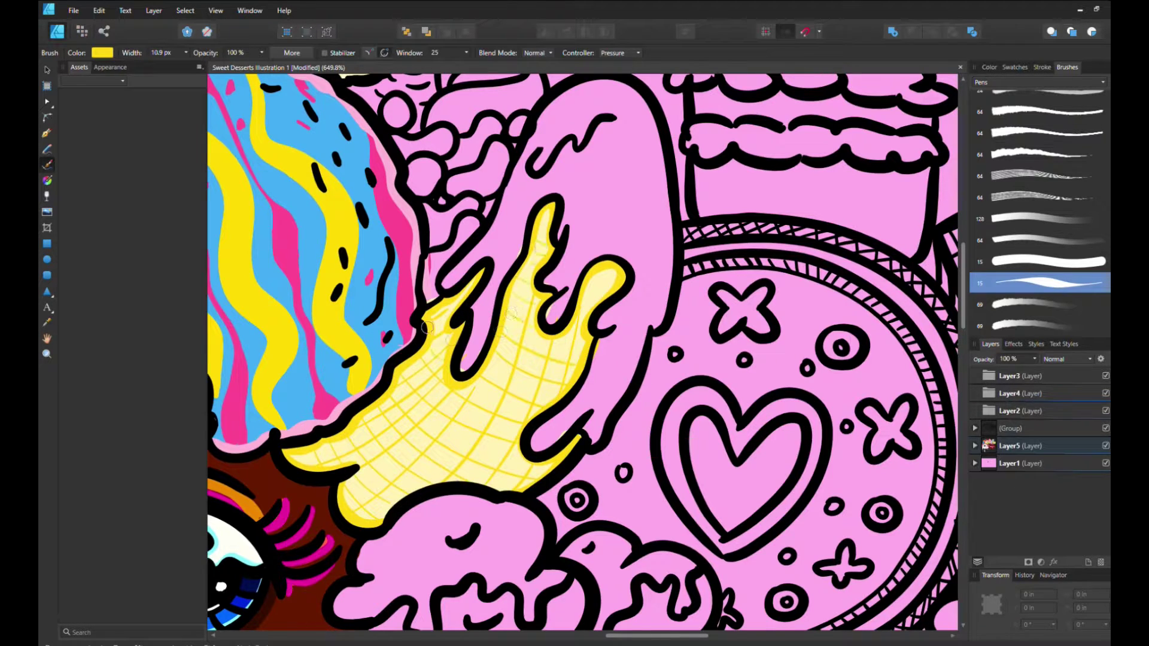
- Fill the top of the cone with chocolate brown
left_click_drag(467, 299, 574, 108)
key("ctrl+z")
left_click_drag(520, 230, 622, 105)
key("ctrl+z")
mouse_move(461, 263)
left_mouse_down()
mouse_move(464, 294)
mouse_move(598, 96)
left_mouse_up()
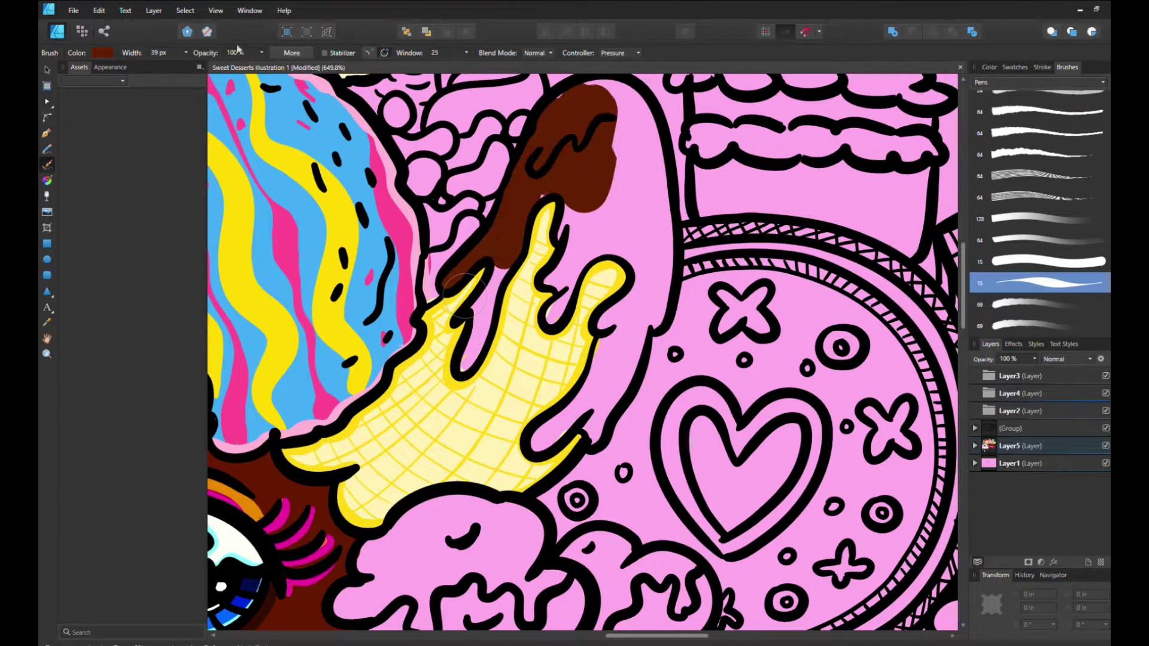
mouse_move(521, 233)
left_mouse_down()
mouse_move(618, 125)
mouse_move(655, 281)
mouse_move(575, 270)
mouse_move(539, 443)
left_mouse_up()
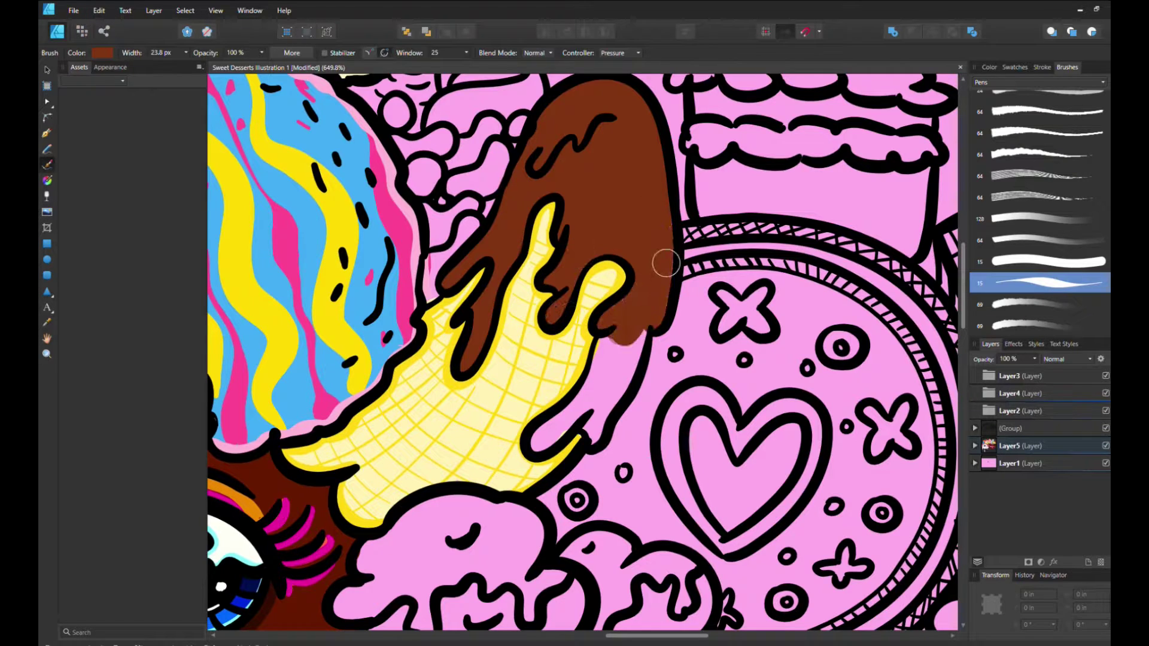
- Shade the chocolate's edges, upper edge and squiggle darker brown
left_click_drag(448, 292, 515, 251)
left_click_drag(526, 198, 581, 300)
left_click_drag(628, 257, 604, 312)
left_click_drag(664, 228, 590, 435)
left_click_drag(659, 90, 641, 192)
left_click_drag(604, 125, 537, 173)
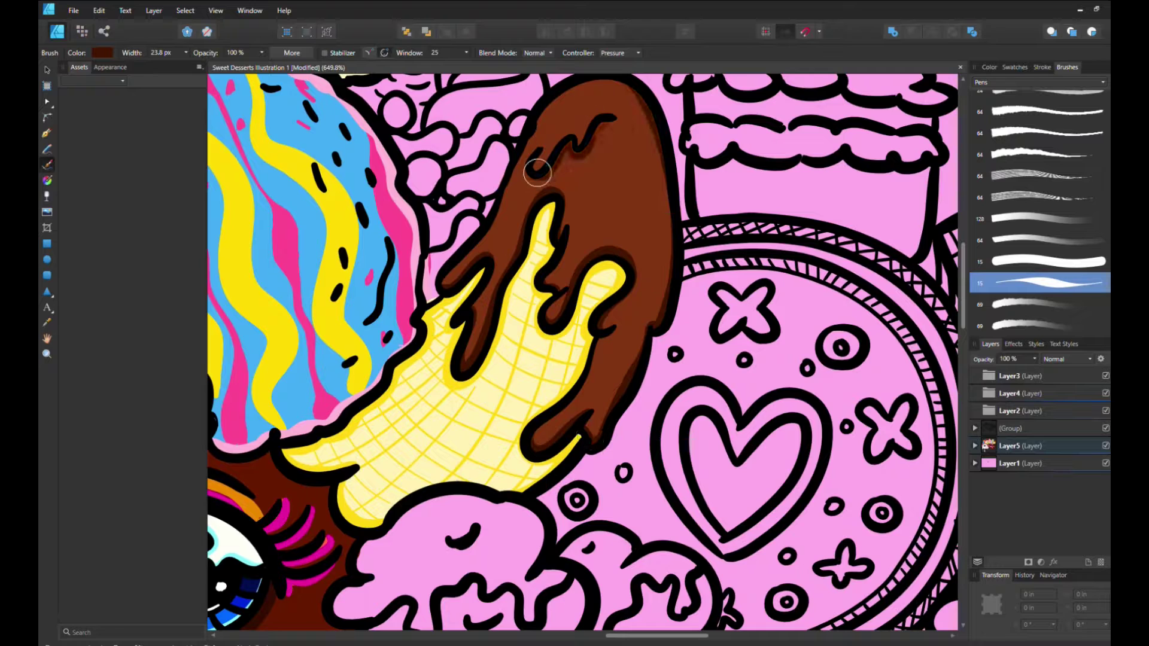
- Highlight the chocolate's left edge and lower drips in orange
mouse_move(542, 111)
left_mouse_down()
mouse_move(446, 281)
mouse_move(466, 359)
left_mouse_up()
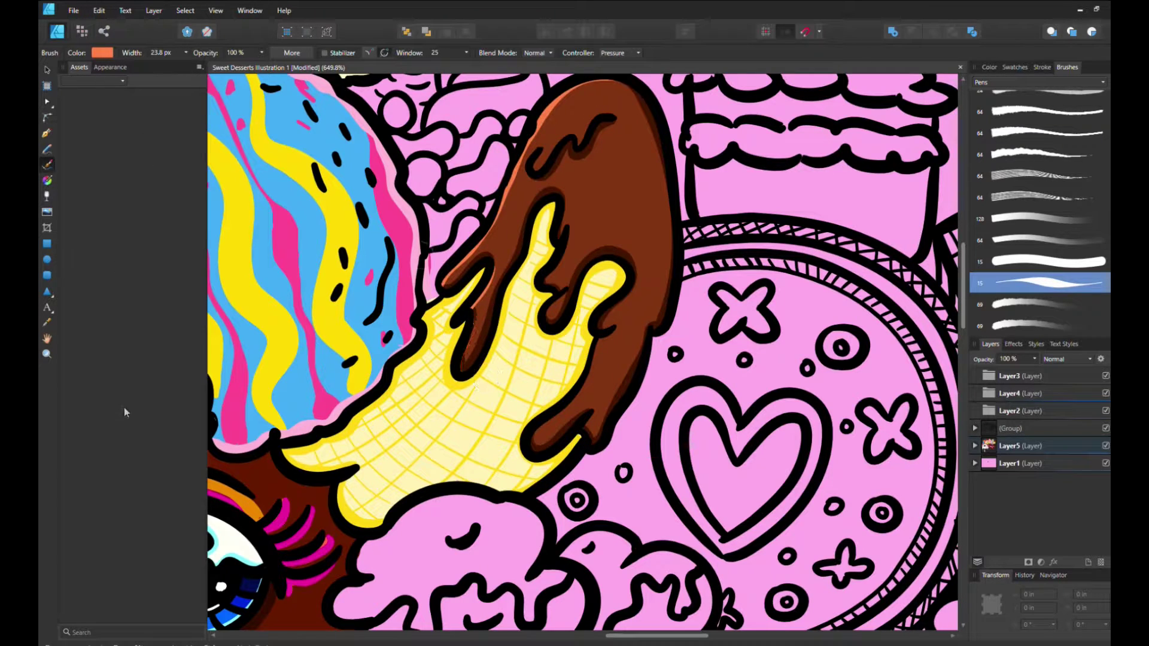
mouse_move(579, 243)
left_mouse_down()
mouse_move(550, 323)
mouse_move(610, 359)
left_mouse_up()
left_click_drag(556, 371, 532, 443)
left_click_drag(592, 407, 586, 442)
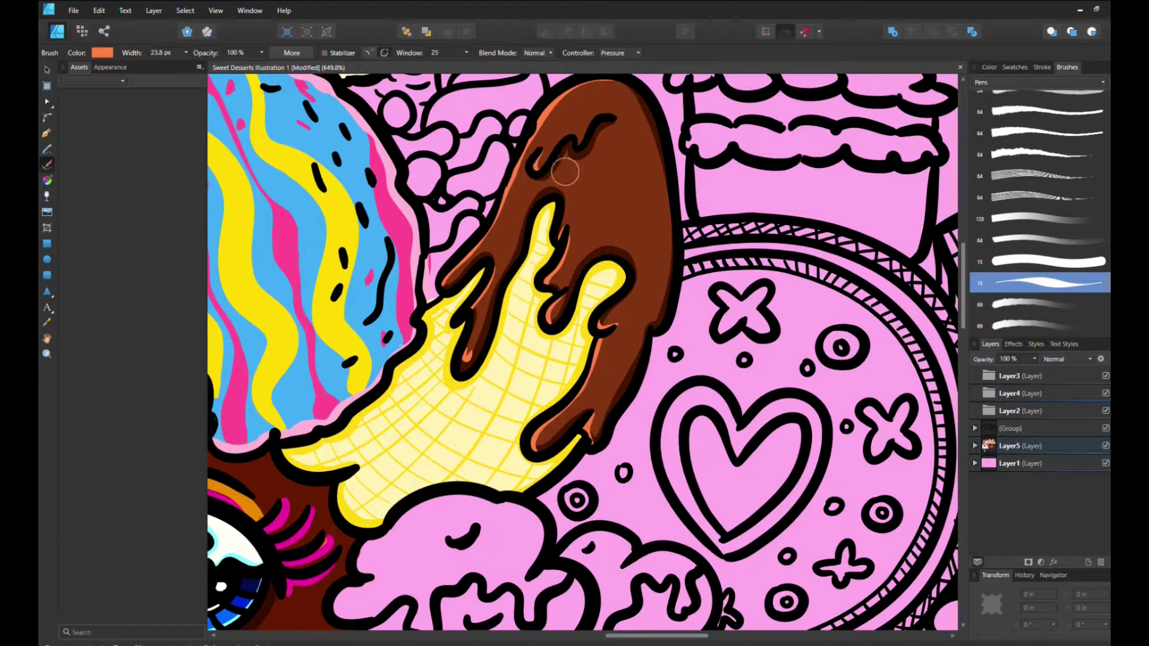
left_click_drag(651, 99, 656, 281)
scroll(958, 301, "up", 3)
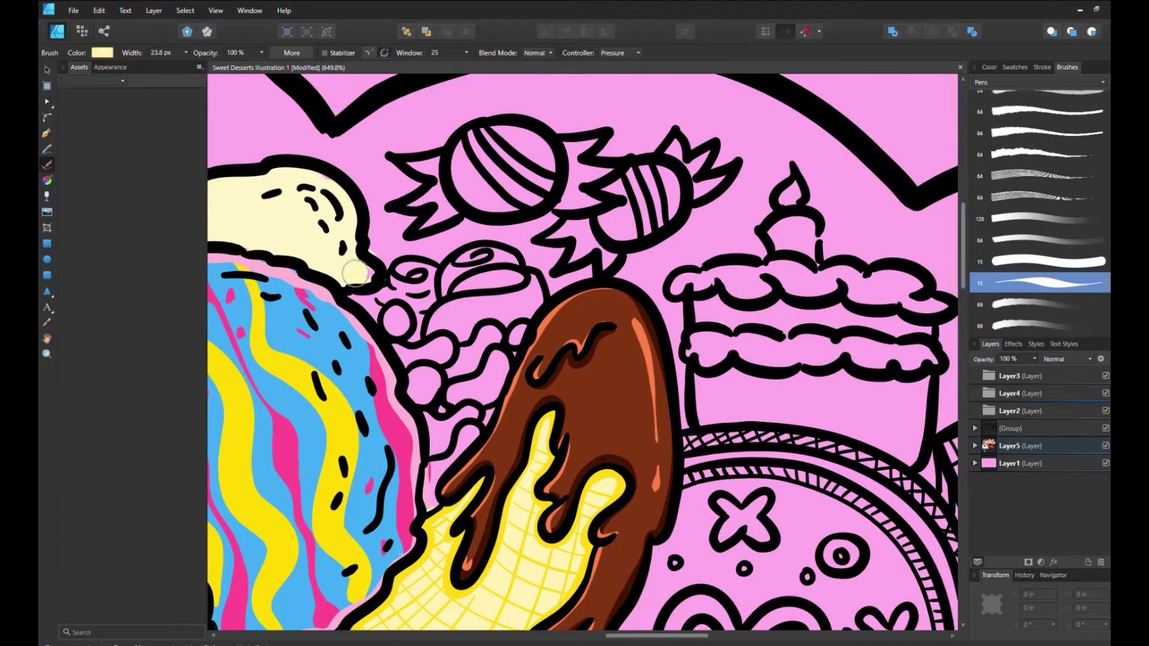
- Add a white highlight to the cream scoop
scroll(659, 233, "left", 7)
left_click_drag(837, 280, 791, 187)
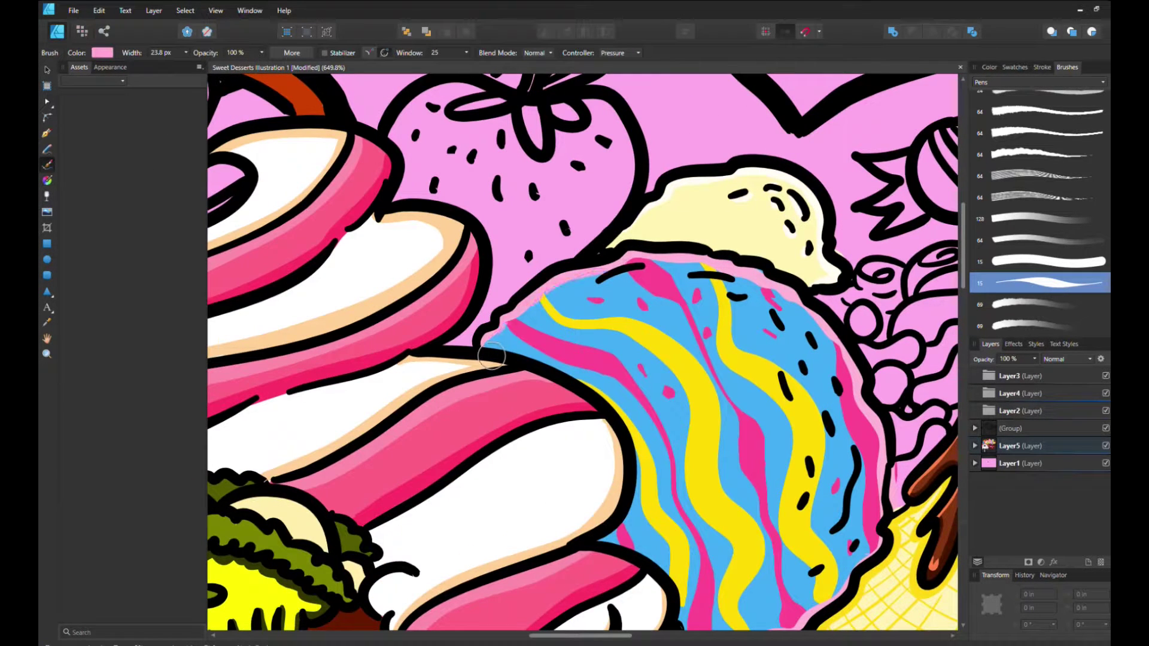
scroll(491, 358, "down", 3)
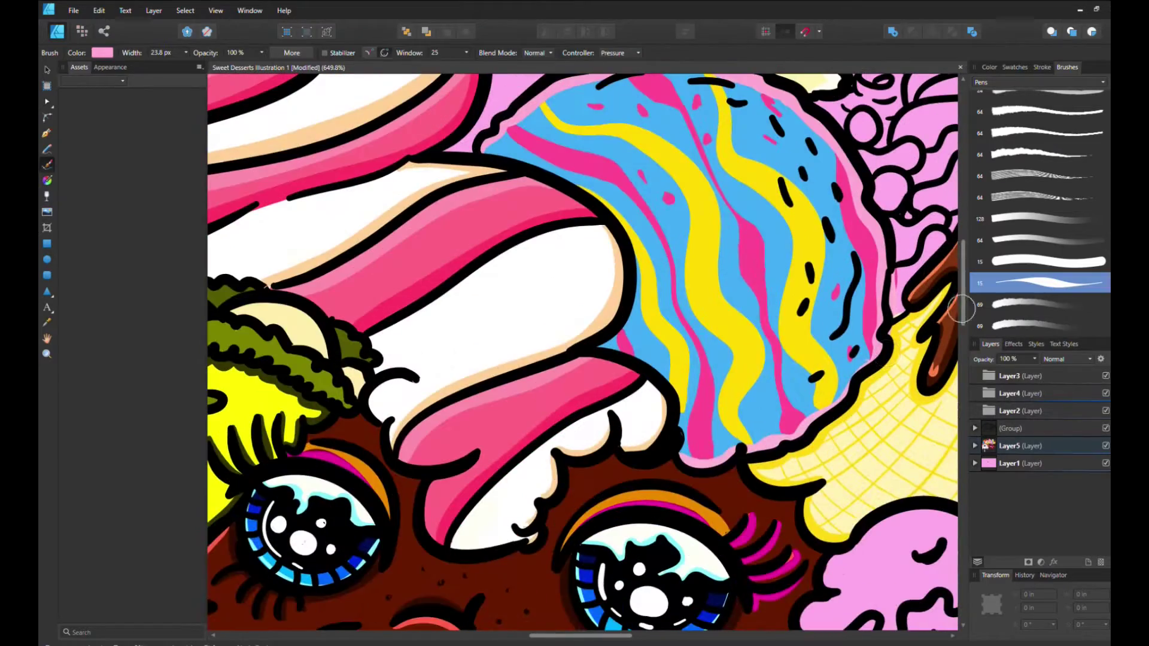
- Paint the scoop beside the face orange, with cream underneath shaded darker yellow
left_click(898, 343, "alt")
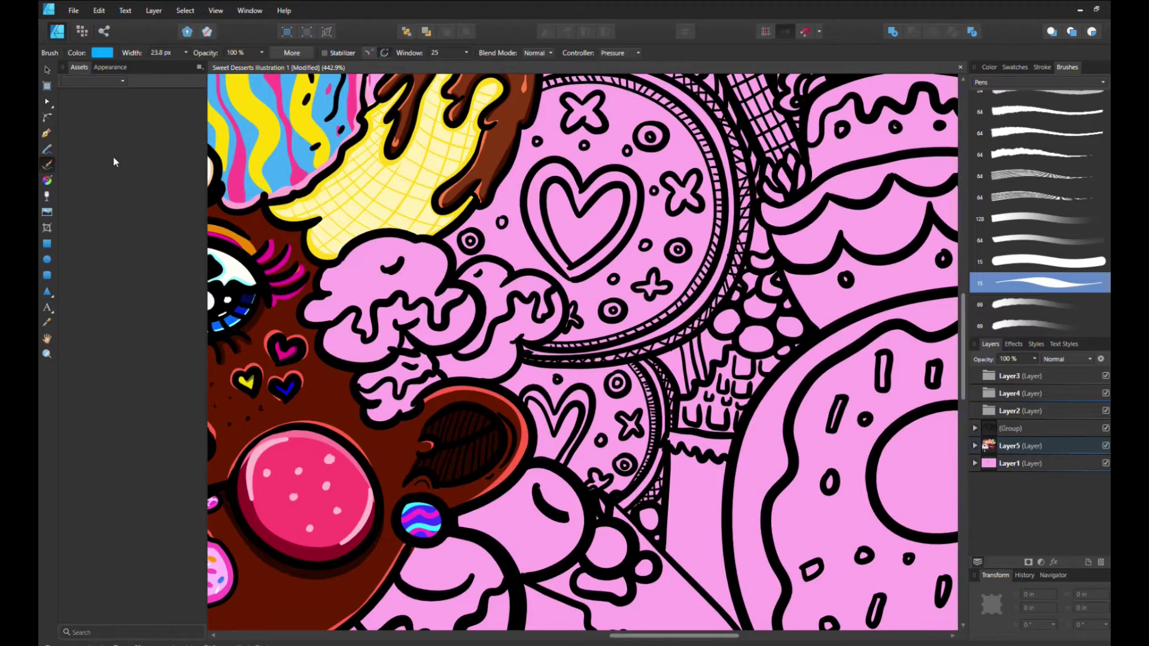
mouse_move(318, 308)
left_mouse_down()
mouse_move(371, 252)
mouse_move(443, 245)
mouse_move(482, 340)
left_mouse_up()
mouse_move(308, 323)
left_mouse_down()
mouse_move(418, 242)
mouse_move(464, 296)
left_mouse_up()
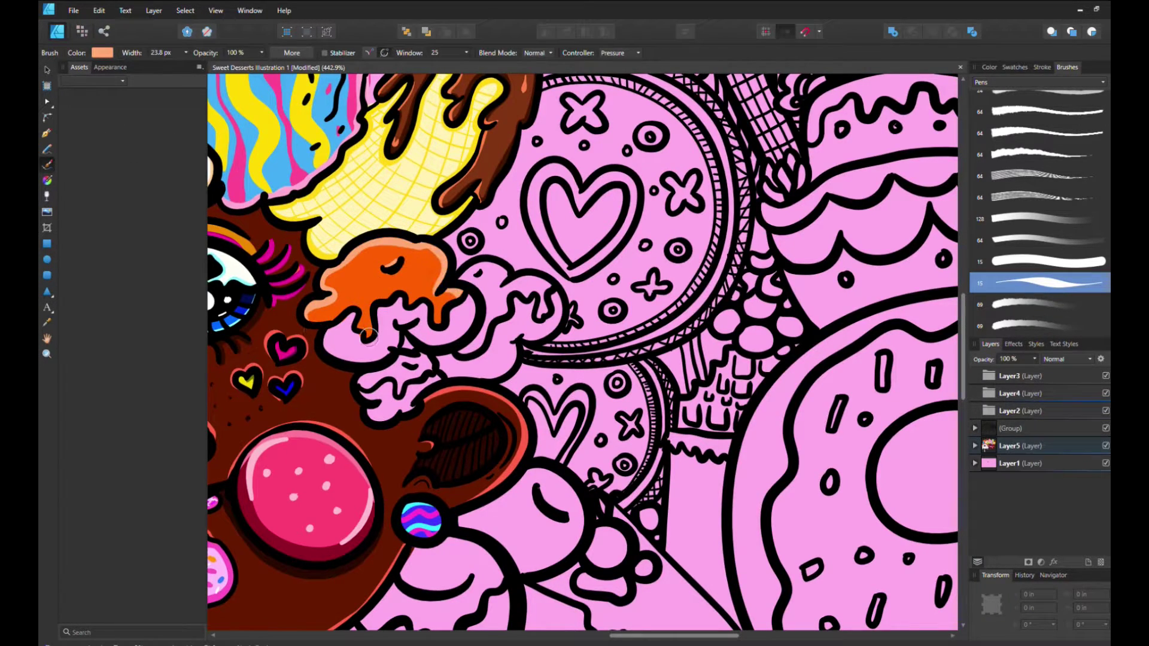
key("ctrl+z")
mouse_move(326, 344)
left_mouse_down()
mouse_move(419, 317)
mouse_move(472, 317)
left_mouse_up()
left_click_drag(328, 335, 412, 317)
- Paint the neighbouring scoop brown with cream surroundings and golden shading underneath
mouse_move(461, 354)
left_mouse_down()
mouse_move(509, 269)
mouse_move(548, 314)
left_mouse_up()
left_click_drag(479, 269, 552, 281)
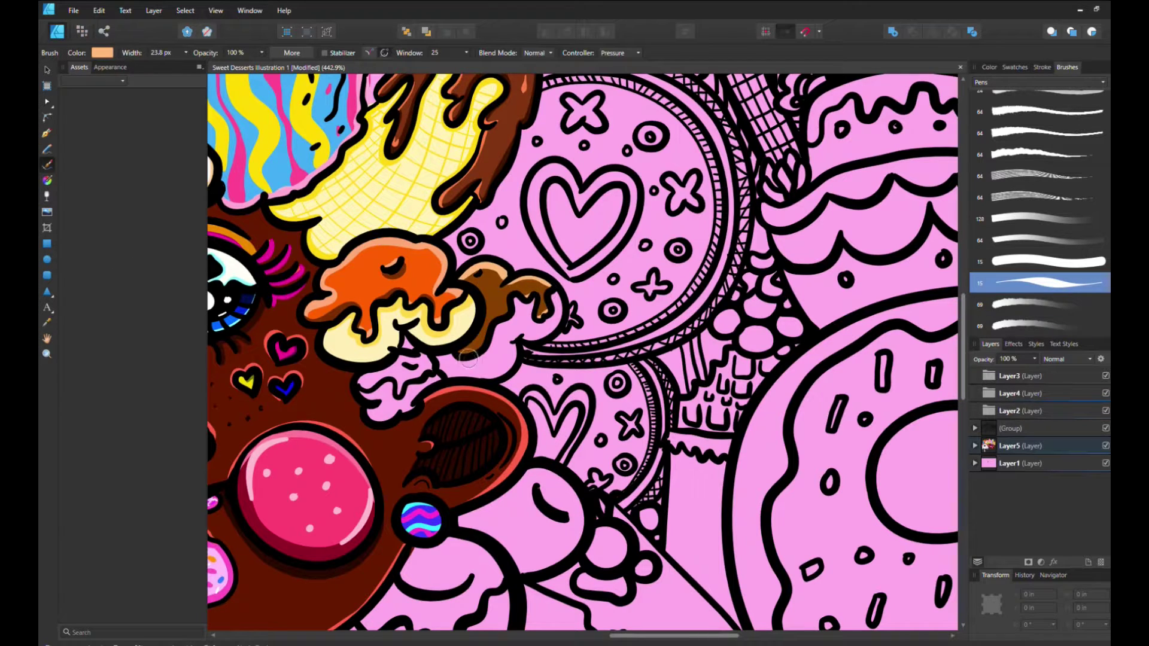
left_click_drag(446, 368, 565, 284)
left_click_drag(359, 395, 442, 377)
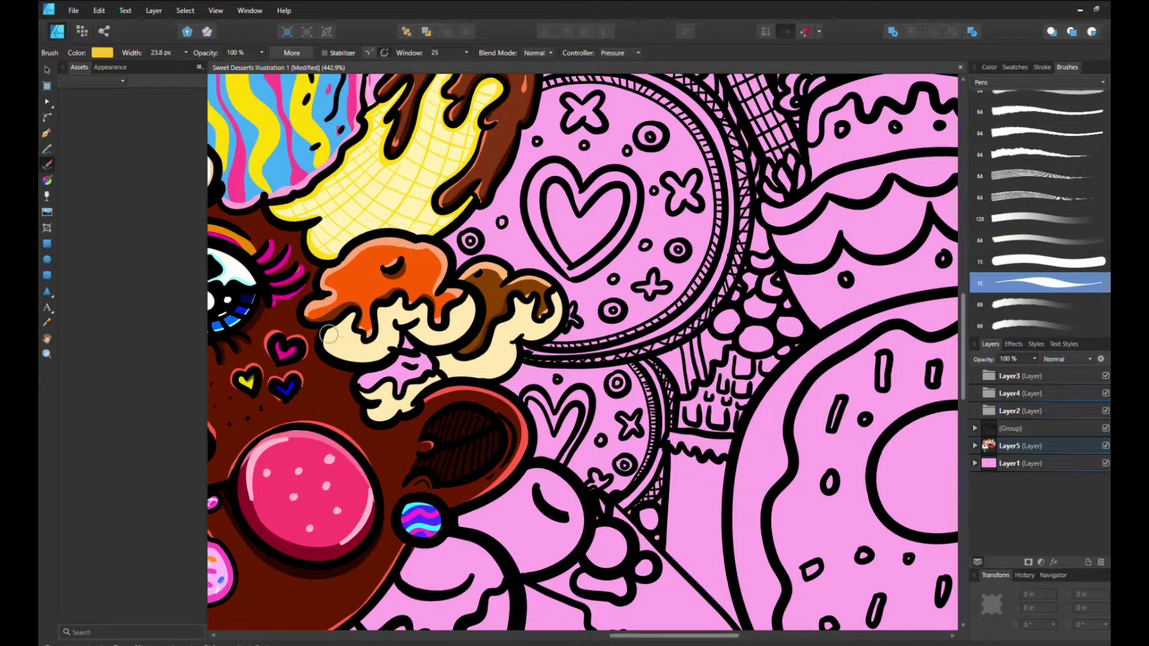
mouse_move(384, 313)
left_mouse_down()
mouse_move(470, 332)
mouse_move(556, 295)
left_mouse_up()
left_click_drag(410, 383, 361, 394)
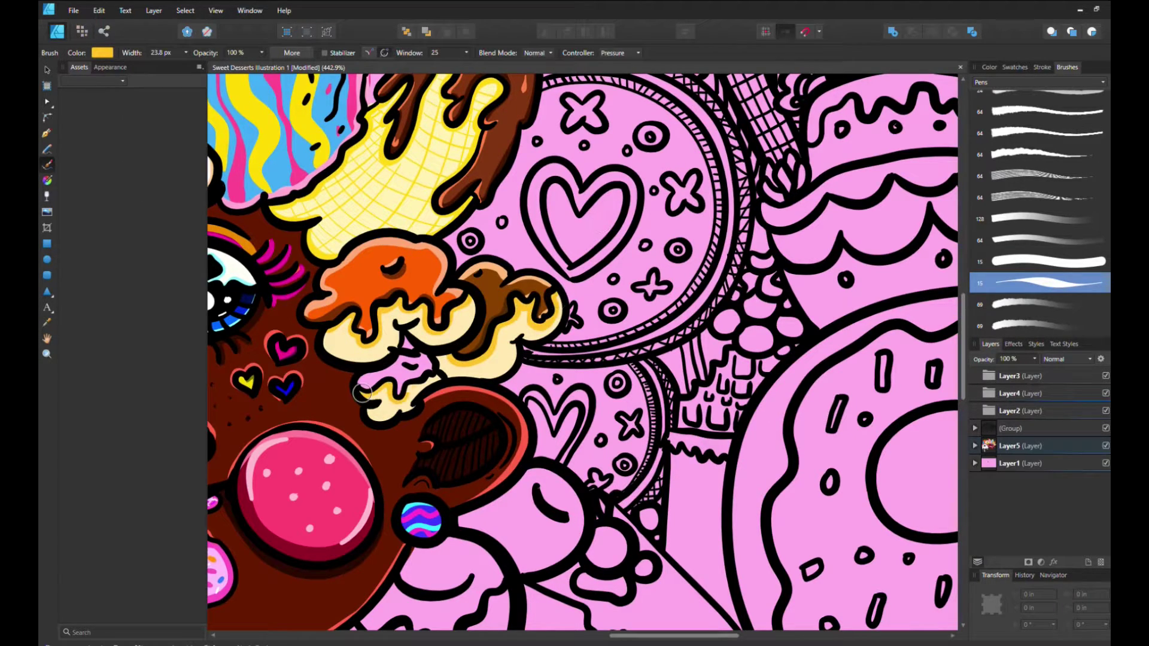
key("v")
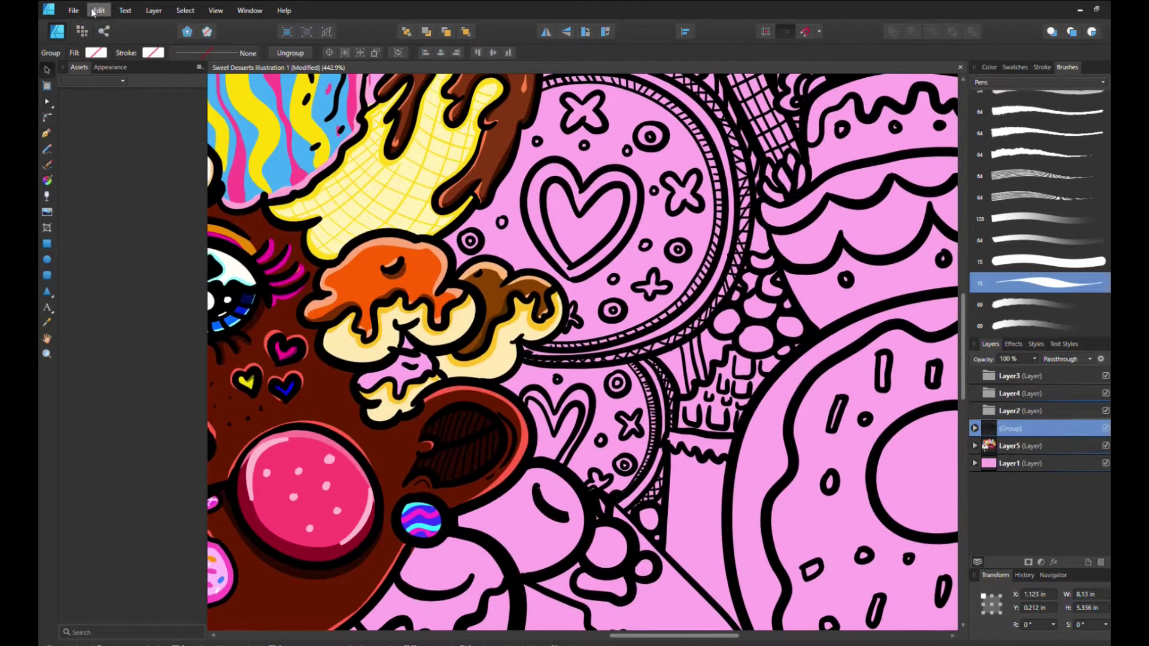
- Drizzle red over the small cream scoop and trace the round cookie's outer ring red
key("b")
key("ctrl+z")
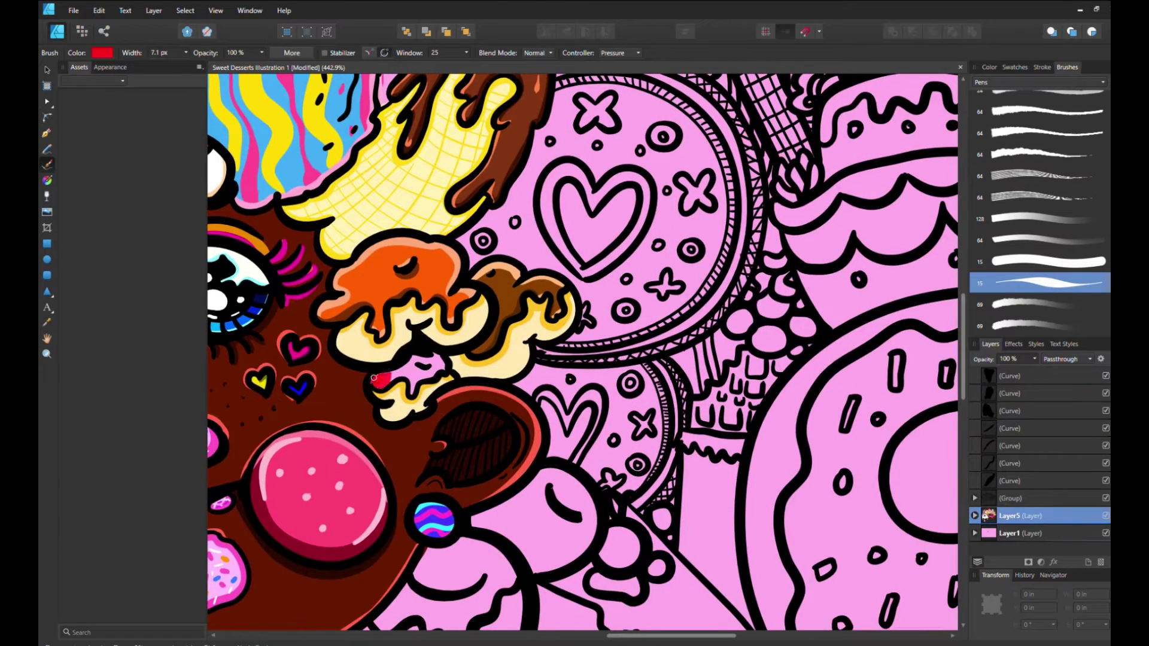
left_click_drag(377, 383, 440, 357)
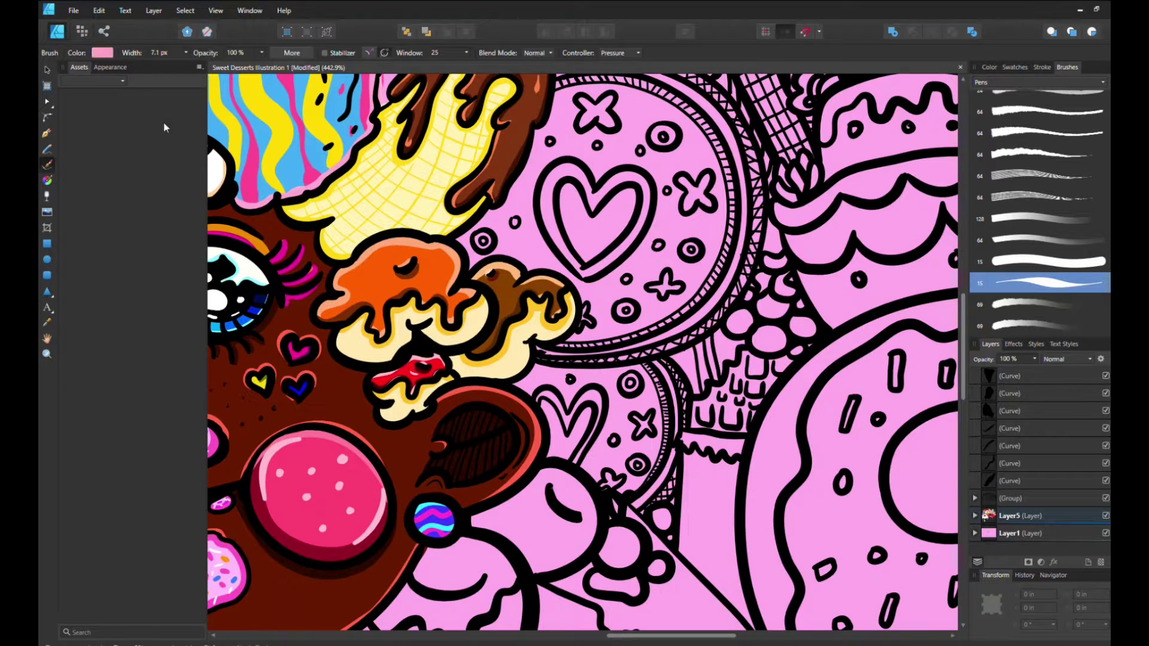
left_click_drag(742, 239, 539, 350)
scroll(598, 299, "up", 3)
left_click_drag(556, 215, 742, 335)
- Fill the cookie dark brown around the heart and the heart darker brown
left_click(1018, 515)
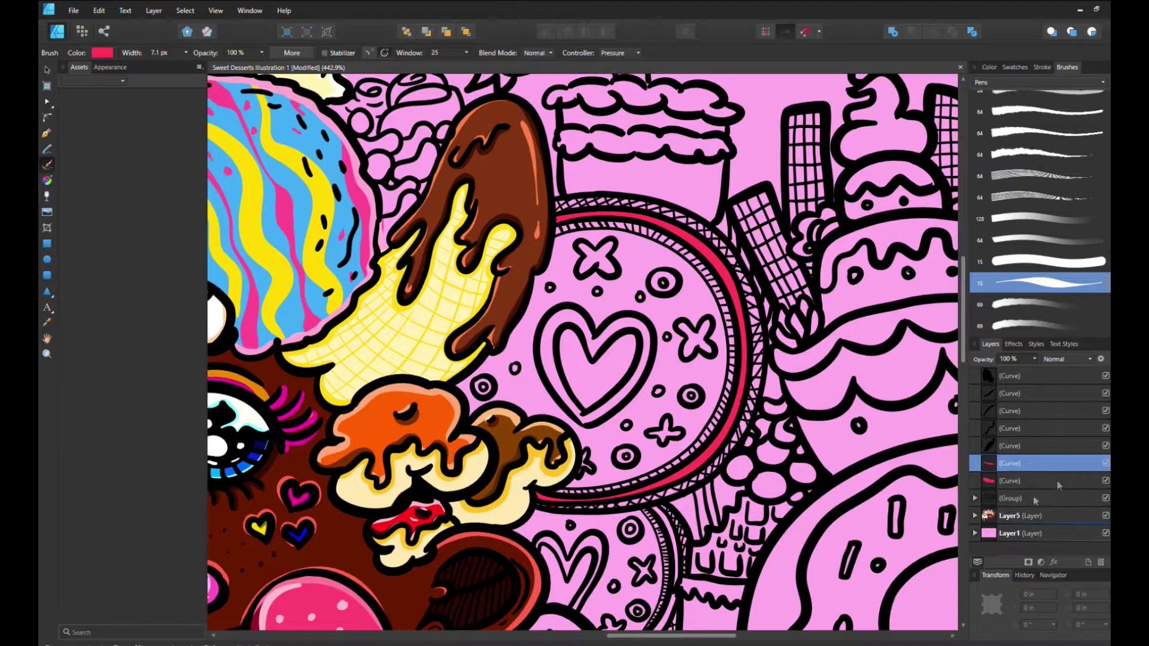
key("ctrl+d")
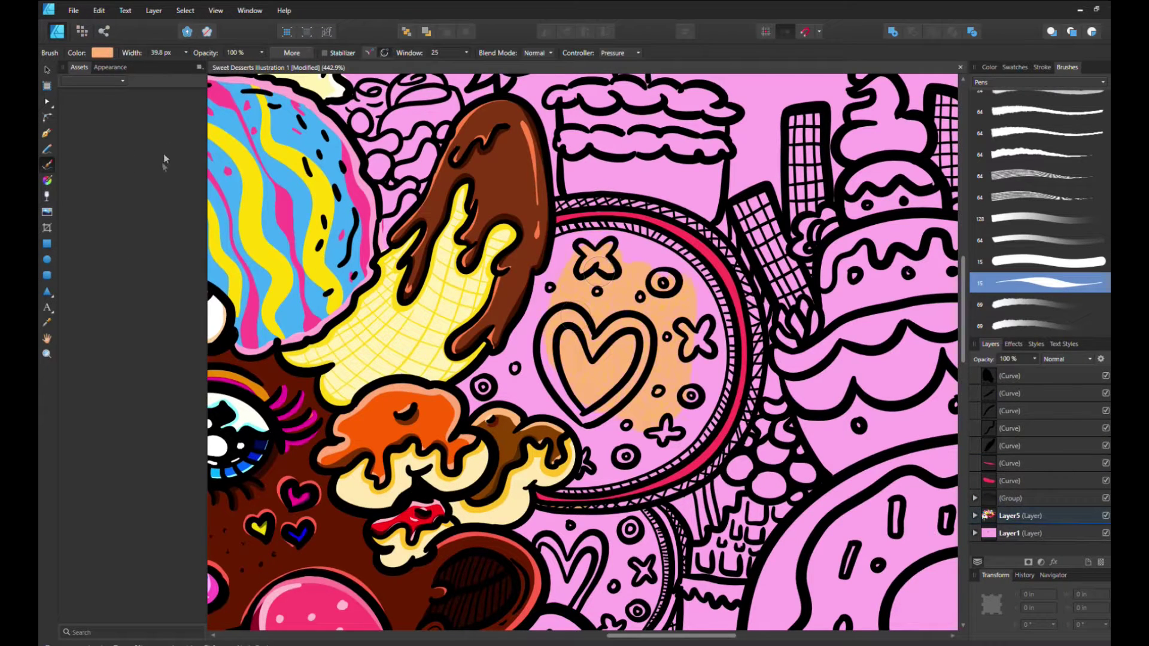
left_click_drag(563, 269, 688, 395)
mouse_move(569, 264)
left_mouse_down()
mouse_move(616, 326)
mouse_move(469, 390)
mouse_move(513, 390)
mouse_move(605, 455)
mouse_move(726, 289)
mouse_move(569, 237)
left_mouse_up()
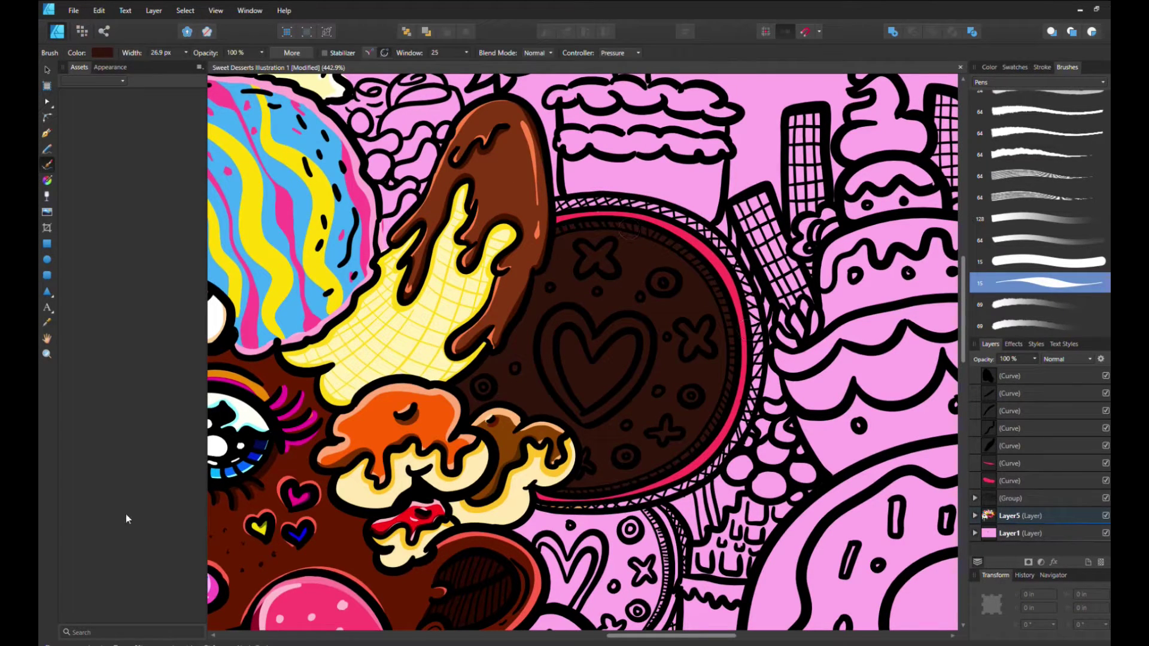
scroll(581, 404, "down", 5)
mouse_move(526, 346)
left_mouse_down()
mouse_move(598, 431)
mouse_move(635, 347)
mouse_move(672, 326)
left_mouse_up()
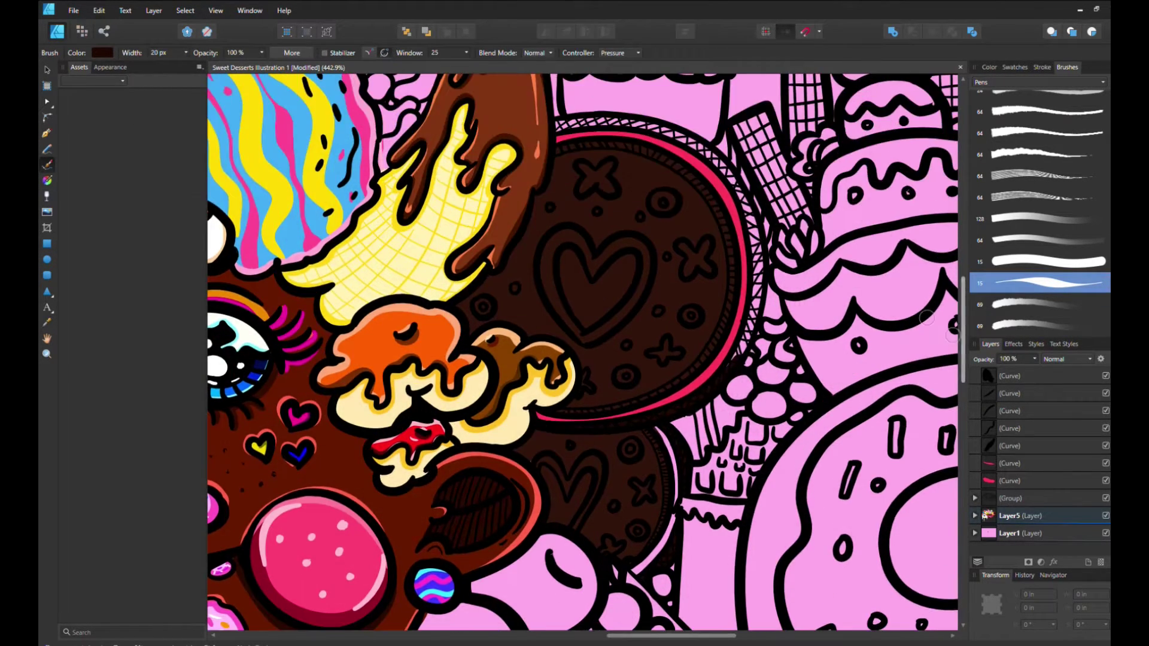
left_click_drag(537, 325, 540, 427)
left_click_drag(572, 259, 623, 299)
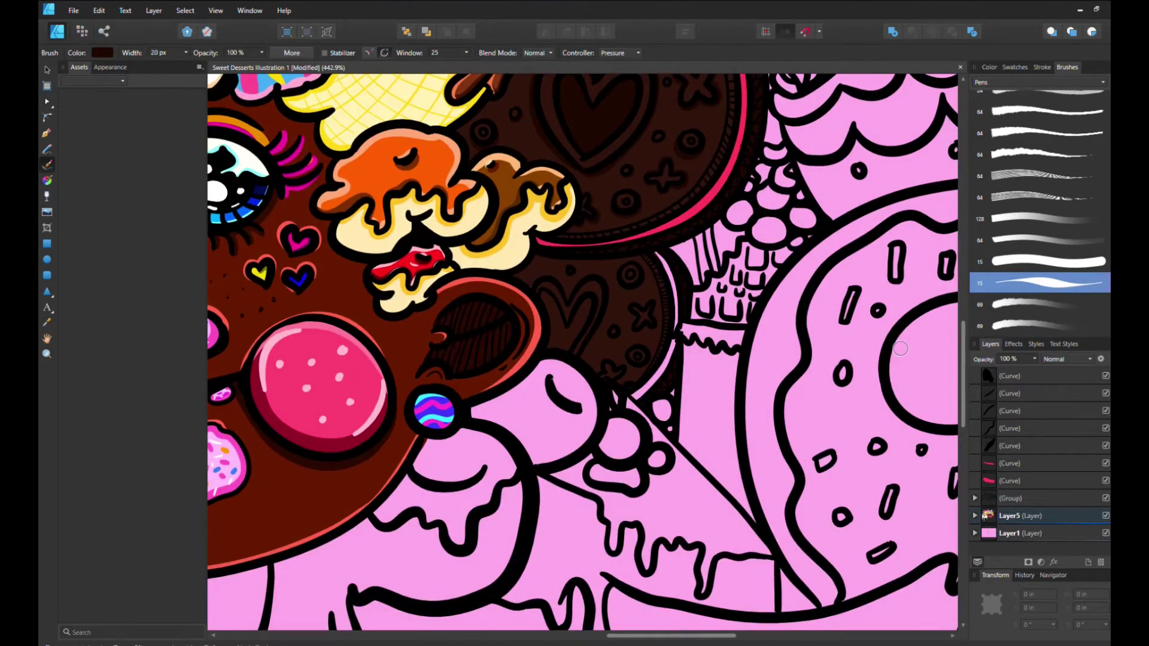
scroll(629, 440, "down", 1)
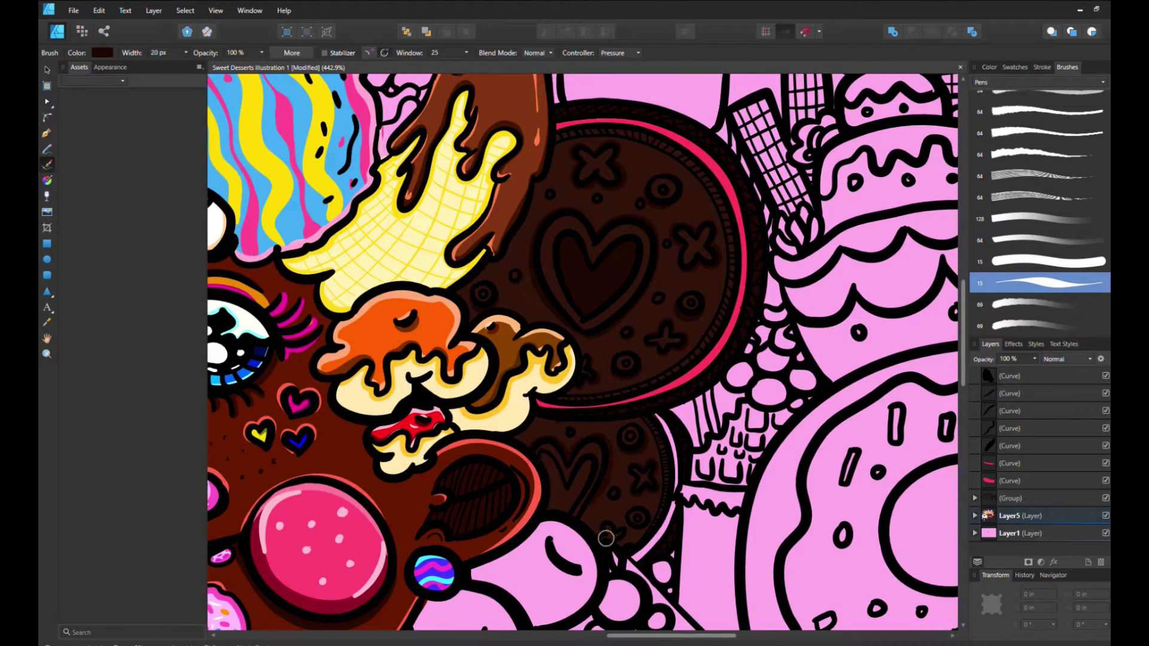
- Paint the cookie hearts pink and stroke pink along the cookie's right edge
left_click_drag(568, 245, 590, 305)
left_click_drag(628, 246, 593, 309)
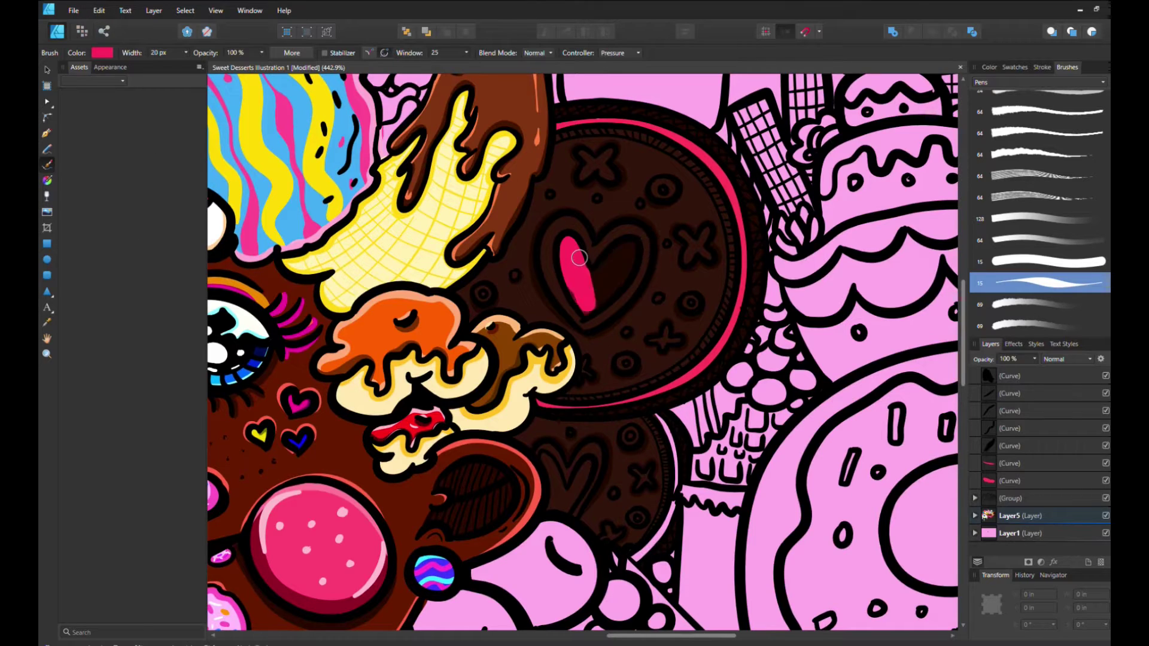
left_click_drag(544, 458, 565, 506)
left_click_drag(602, 428, 572, 503)
left_click_drag(660, 421, 633, 558)
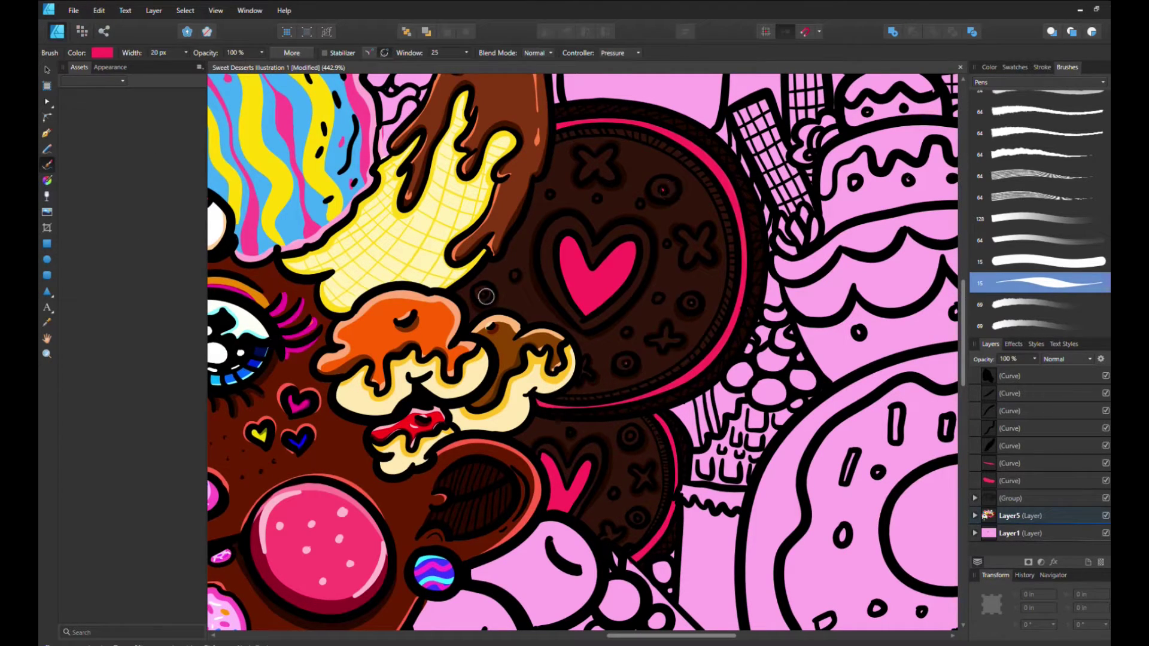
- Paint the cookie's X marks and dot decorations dark brown
scroll(634, 302, "down", 3)
left_click(653, 368, "alt")
scroll(671, 217, "up", 2)
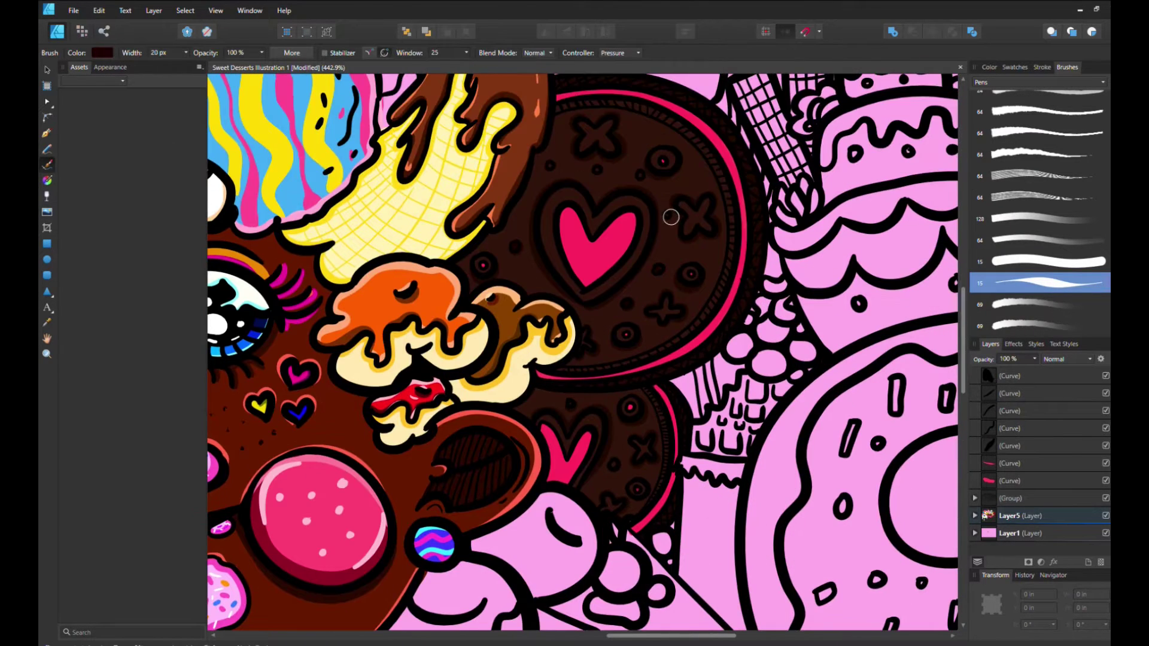
left_click_drag(688, 207, 703, 231)
left_click_drag(655, 153, 670, 168)
left_click_drag(584, 120, 638, 146)
mouse_move(659, 296)
left_mouse_down()
mouse_move(679, 314)
mouse_move(638, 344)
left_mouse_up()
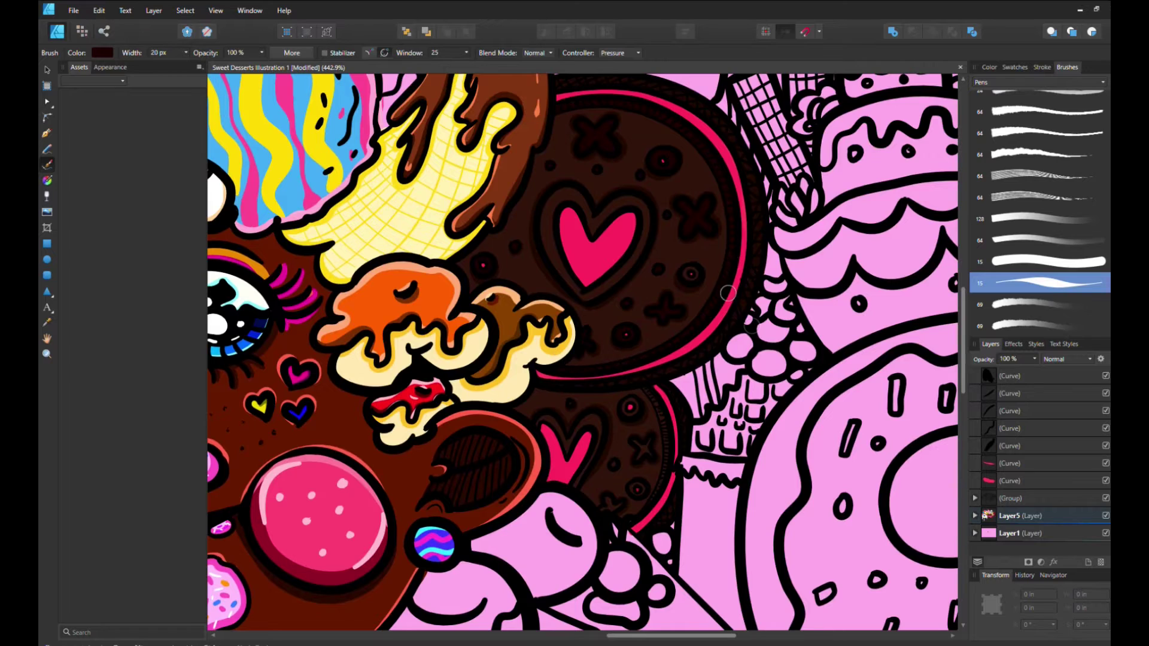
- Paint a brown arc inside the pink rim and outline the pink heart brown
scroll(729, 293, "down", 2)
key("x")
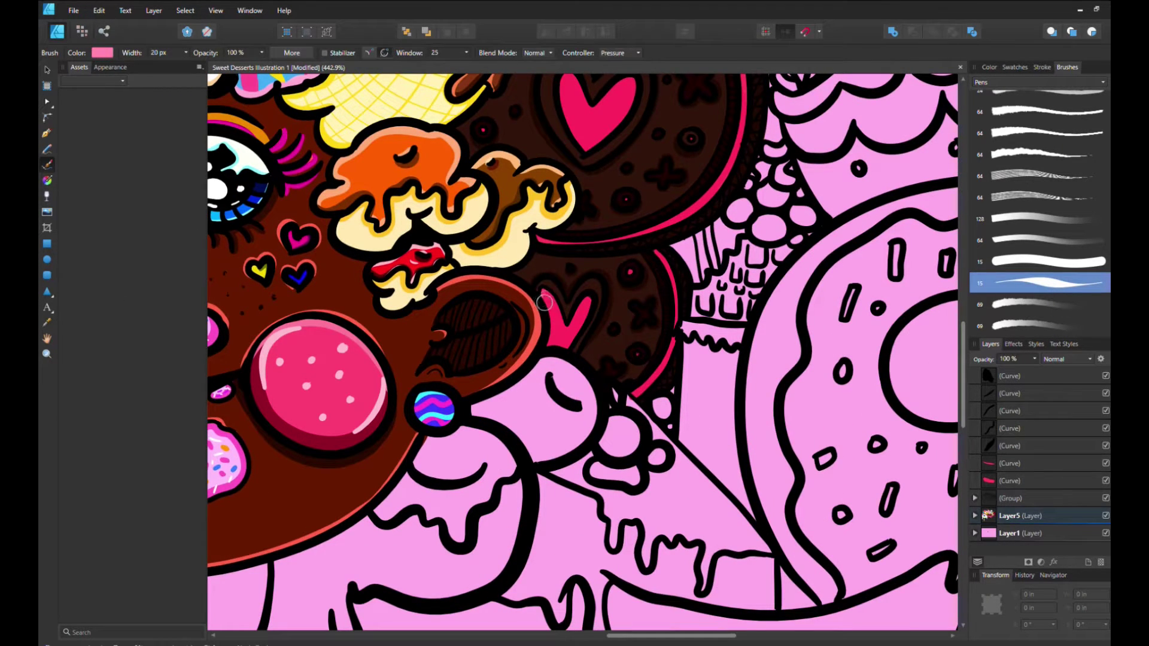
scroll(592, 245, "up", 2)
key("x")
left_click_drag(556, 126, 707, 348)
left_click_drag(596, 226, 600, 226)
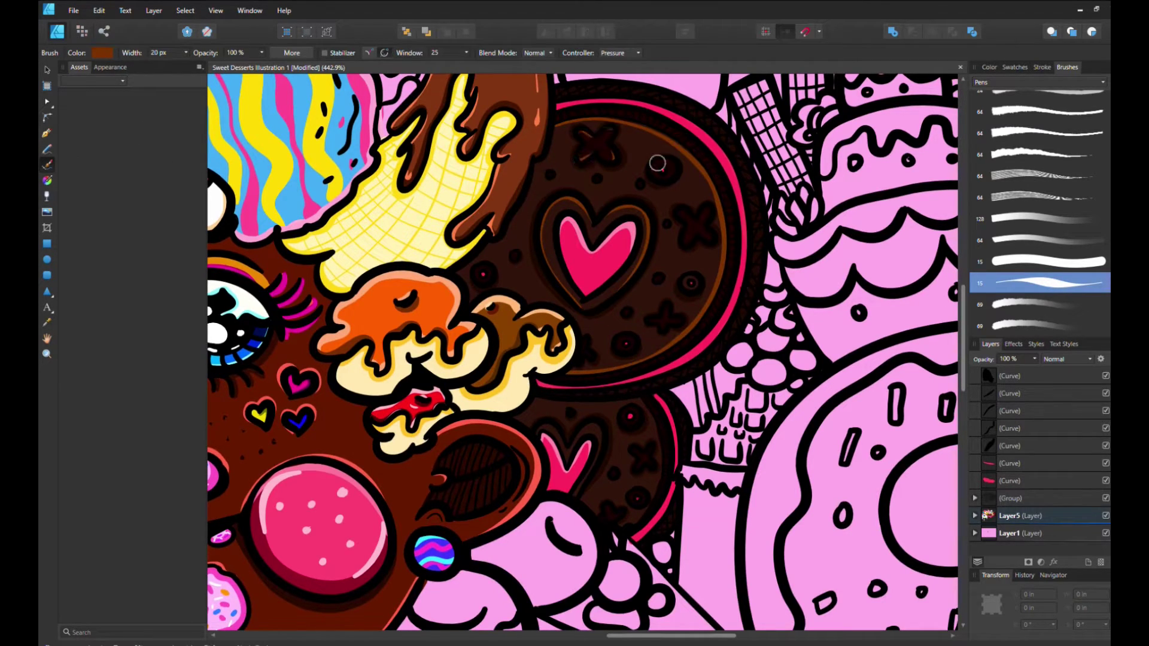
- Trace the cookie's inner rim in a deeper rust brown
left_click(736, 286, "alt")
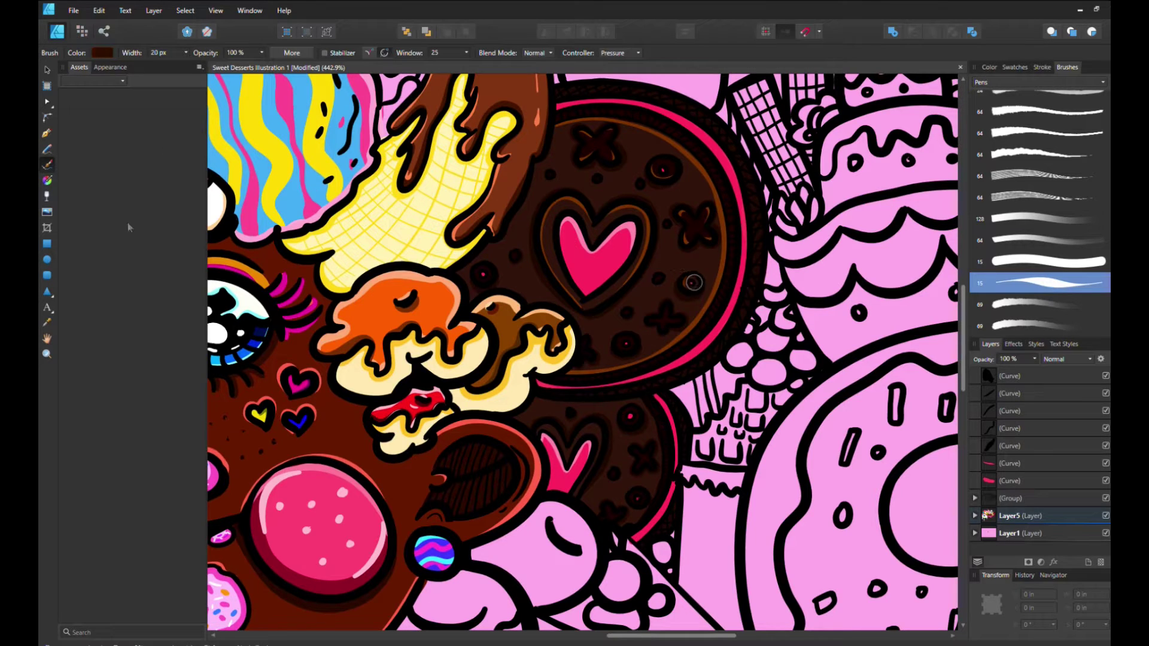
key("x")
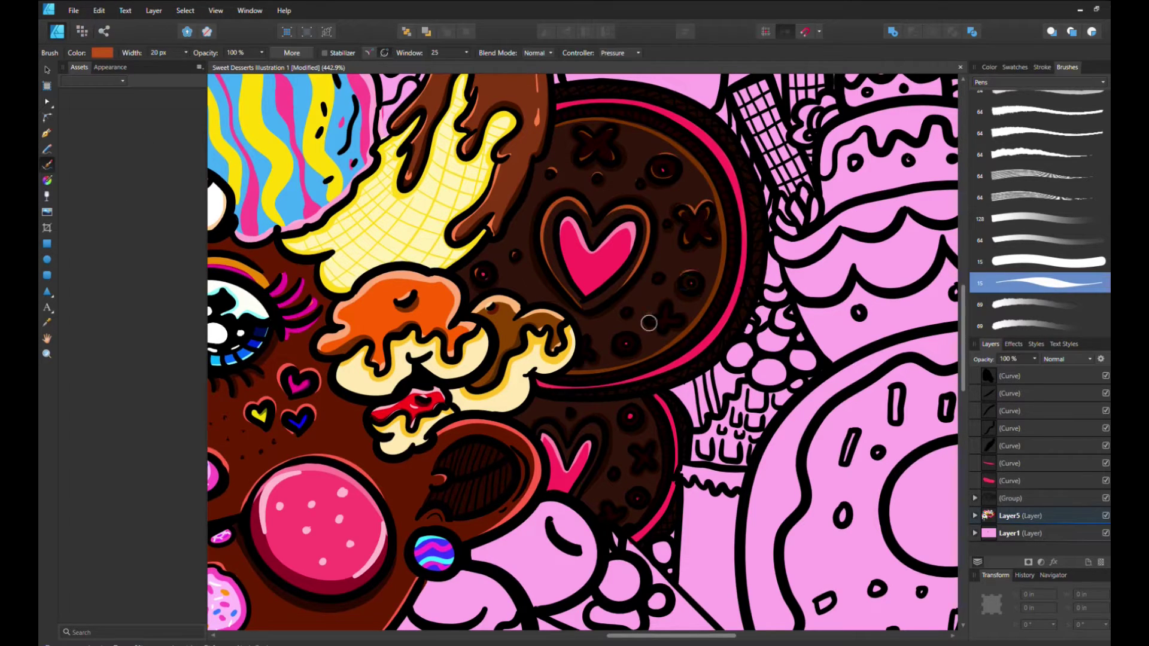
left_click_drag(556, 127, 569, 362)
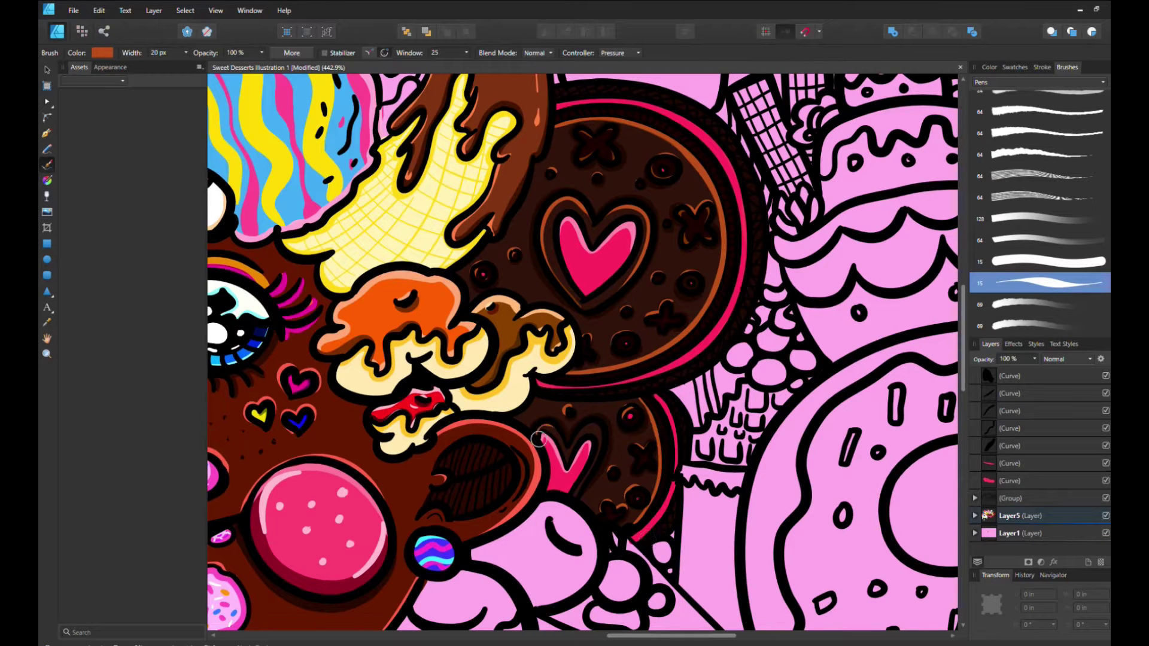
key("z")
key("ctrl+minus")
left_click(501, 358)
key("b")
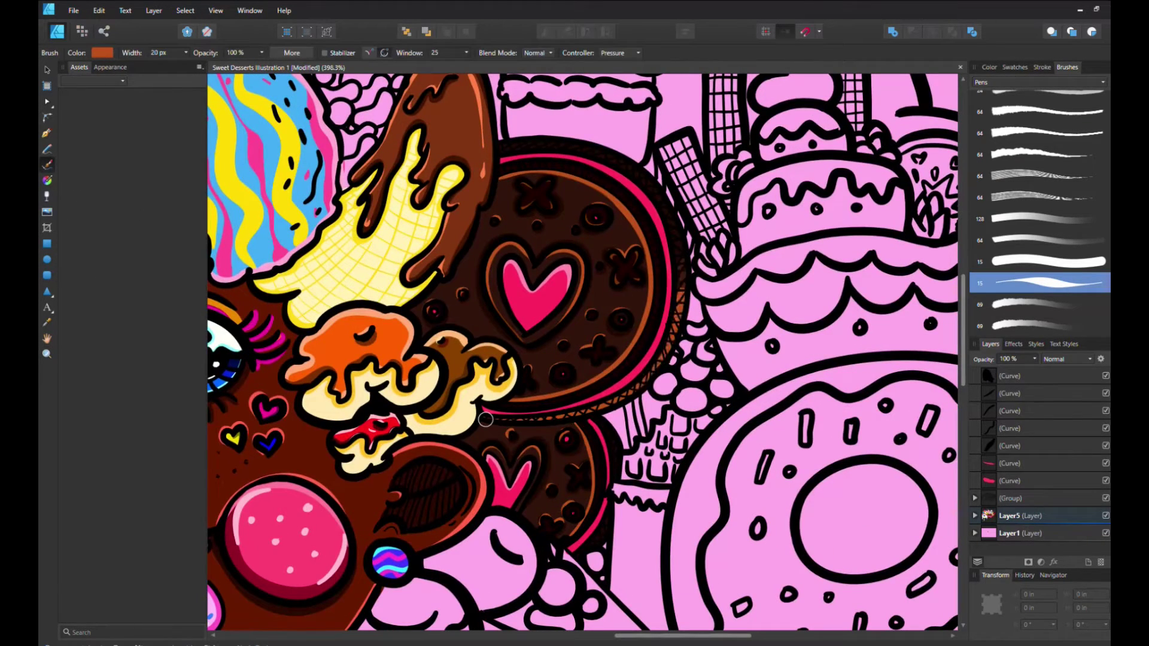
key("ctrl+minus")
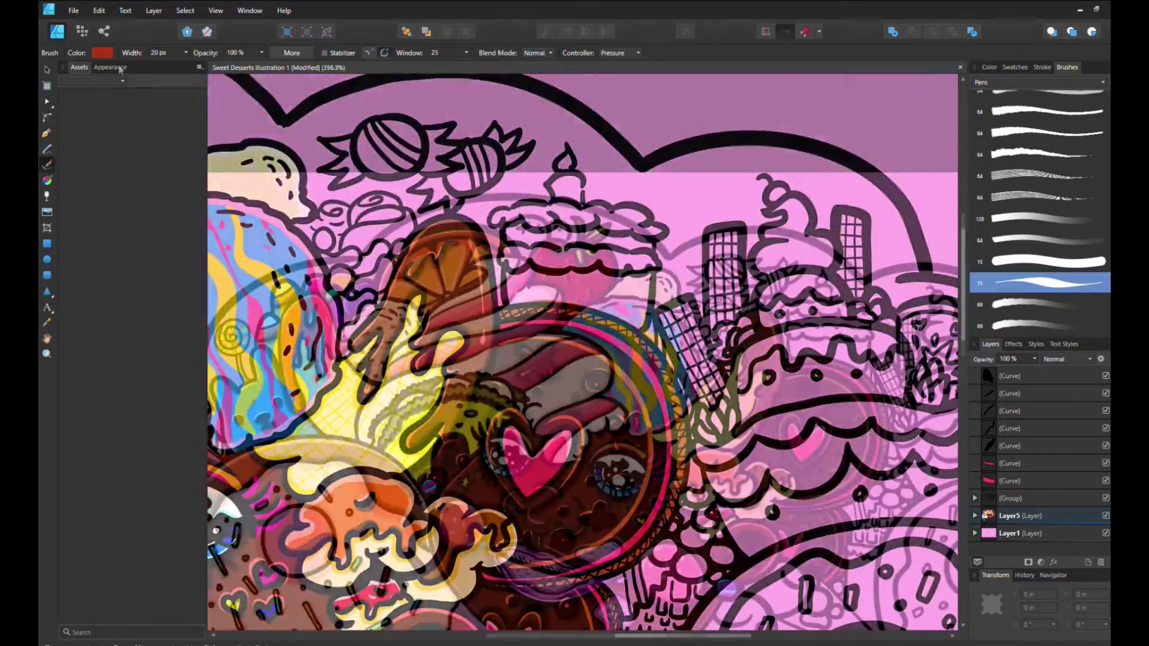
- Paint red-brown and pale pink on the candies and outline a bumpy cloud around them
scroll(485, 317, "up", 3)
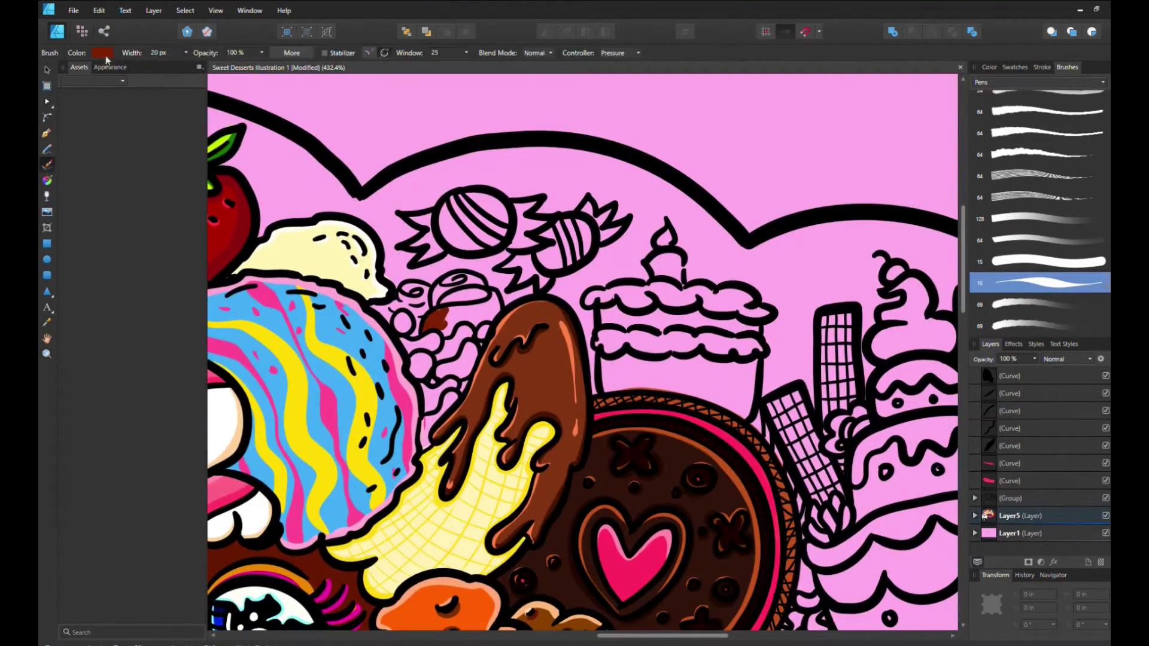
mouse_move(473, 287)
left_mouse_down()
mouse_move(449, 312)
mouse_move(489, 304)
mouse_move(377, 314)
mouse_move(491, 291)
mouse_move(482, 288)
left_mouse_up()
left_click_drag(419, 326, 488, 308)
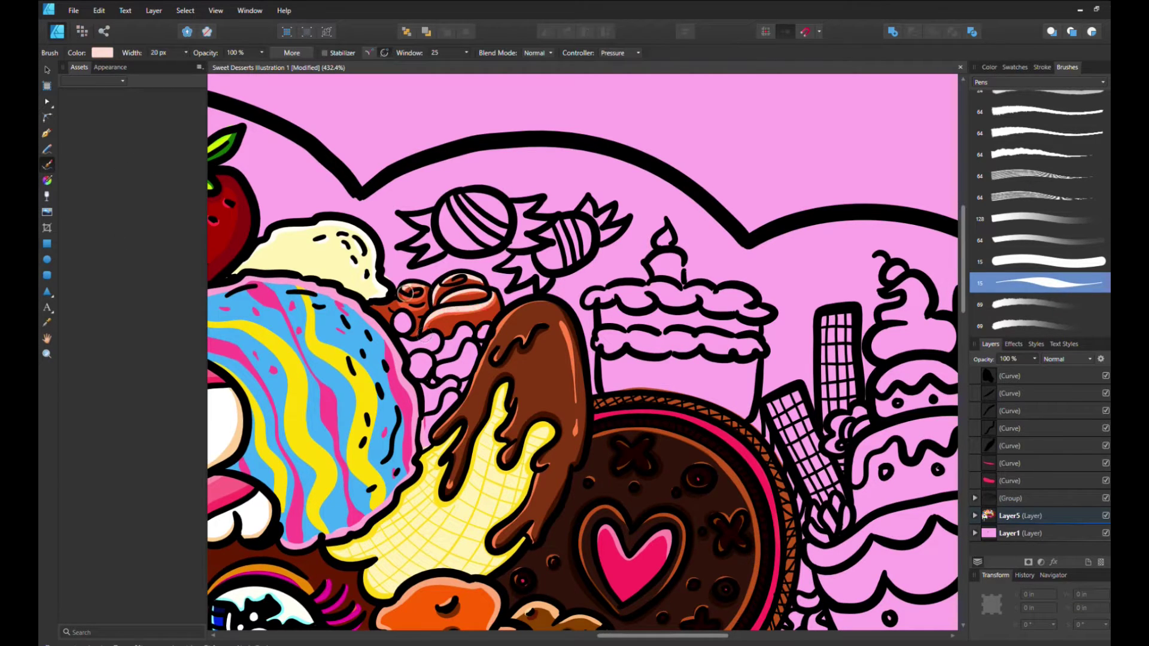
left_click_drag(383, 242, 625, 187)
key("ctrl+z")
left_click_drag(605, 248, 591, 329)
left_click_drag(592, 197, 724, 273)
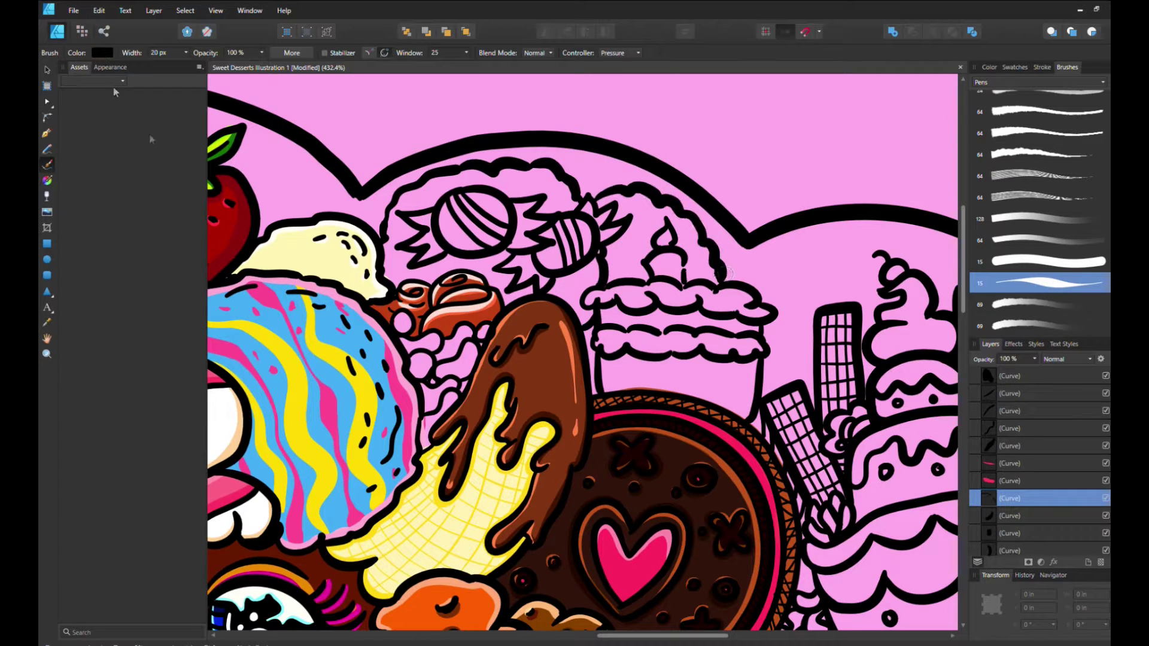
- Shade the candy cloud pink with magenta edges and light pink top and right highlights
mouse_move(403, 238)
left_mouse_down()
mouse_move(400, 214)
mouse_move(422, 194)
mouse_move(407, 275)
mouse_move(434, 267)
mouse_move(446, 191)
mouse_move(563, 203)
mouse_move(503, 299)
mouse_move(560, 282)
mouse_move(591, 315)
left_mouse_up()
left_click(591, 315, "alt")
left_click_drag(395, 272, 505, 169)
mouse_move(594, 276)
left_mouse_down()
mouse_move(449, 261)
mouse_move(583, 245)
left_mouse_up()
key("x")
left_click_drag(426, 185, 574, 179)
left_click_drag(601, 245, 595, 317)
- Fill both wrapped candies light pink with purple wrapper ends
mouse_move(454, 206)
left_mouse_down()
mouse_move(497, 237)
mouse_move(584, 257)
left_mouse_up()
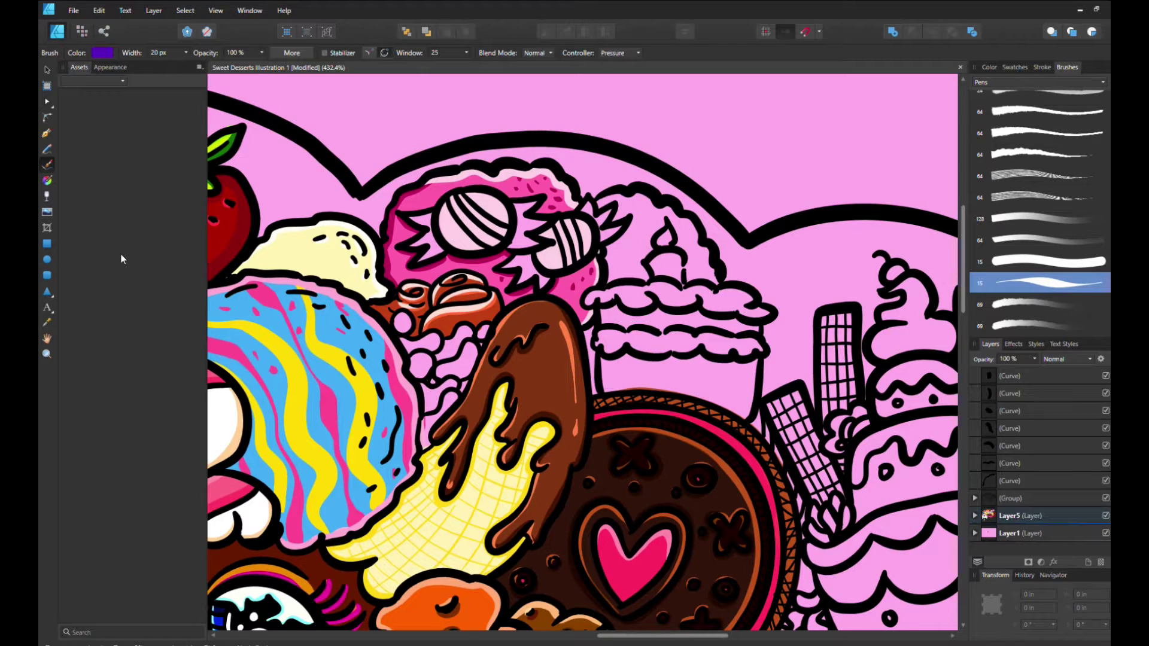
left_click_drag(407, 218, 431, 239)
mouse_move(514, 215)
left_mouse_down()
mouse_move(542, 240)
mouse_move(533, 246)
left_mouse_up()
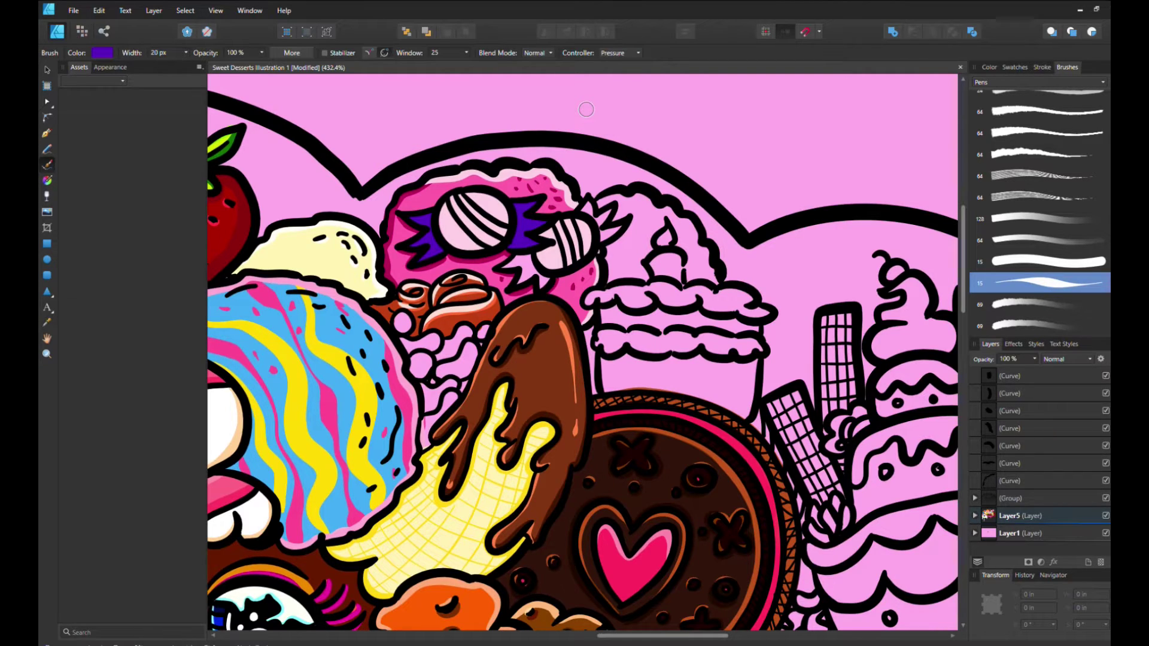
- Dab red, magenta, blue, purple, orange and white dots on the small candies, plus light-blue highlights
left_click(483, 330)
left_click_drag(442, 356, 474, 329)
left_click(402, 323)
left_click(422, 364)
mouse_move(473, 350)
left_mouse_down()
mouse_move(445, 374)
mouse_move(437, 338)
left_mouse_up()
mouse_move(422, 386)
left_mouse_down()
mouse_move(434, 404)
mouse_move(454, 383)
left_mouse_up()
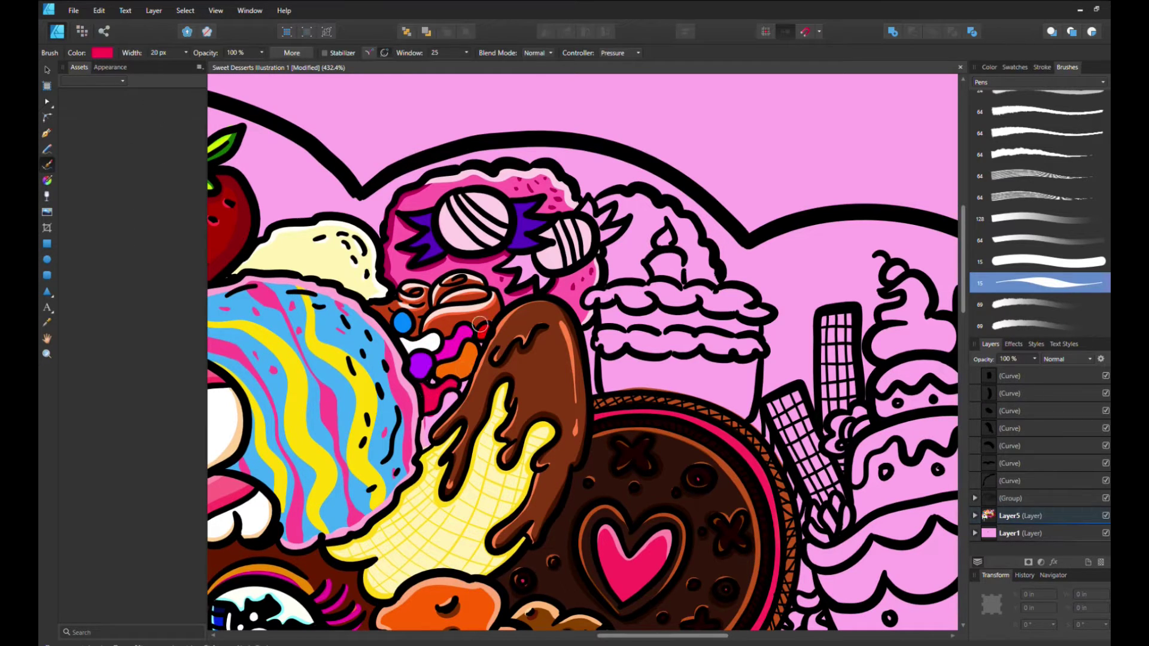
left_click_drag(426, 440, 455, 395)
left_click_drag(398, 322, 413, 317)
left_click_drag(426, 428, 448, 396)
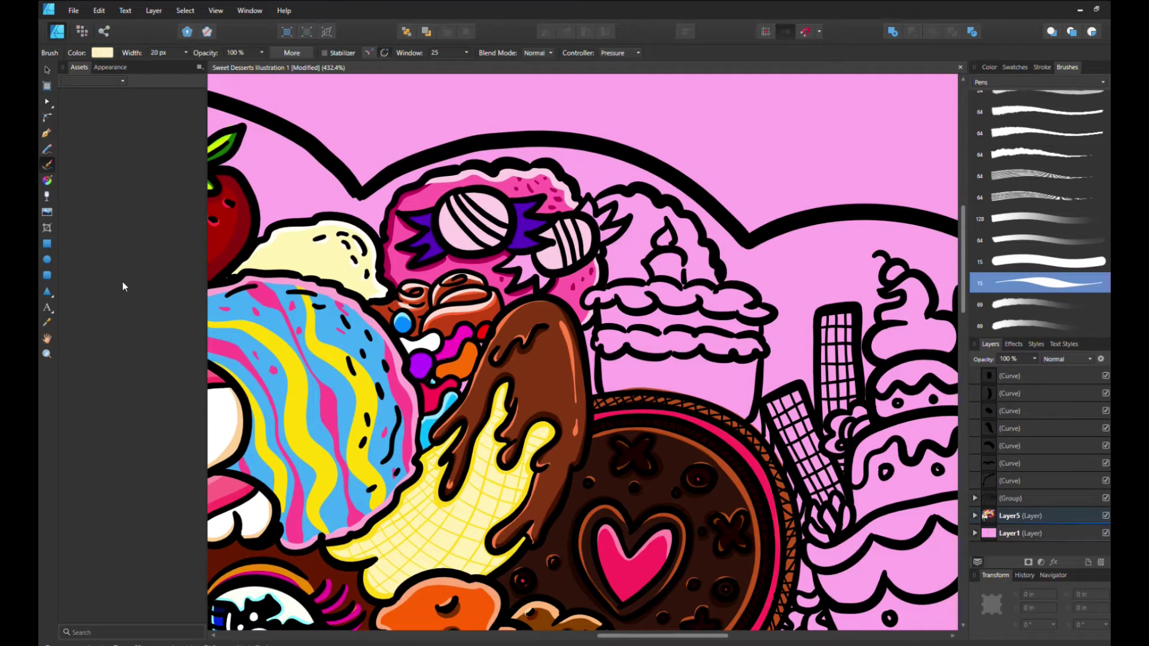
- Add dark purple spikes around and below the right candy wrapper
left_click(481, 379, "alt")
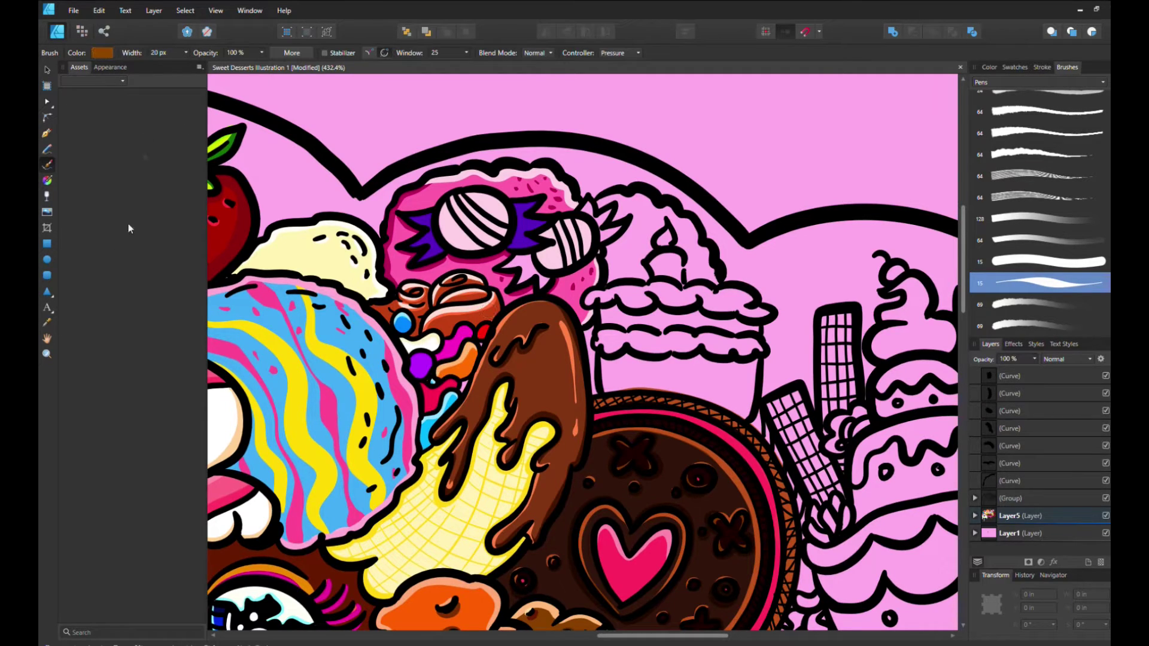
left_click(447, 345, "alt")
left_click(419, 233, "alt")
left_click_drag(519, 208, 559, 246)
left_click_drag(512, 281, 552, 243)
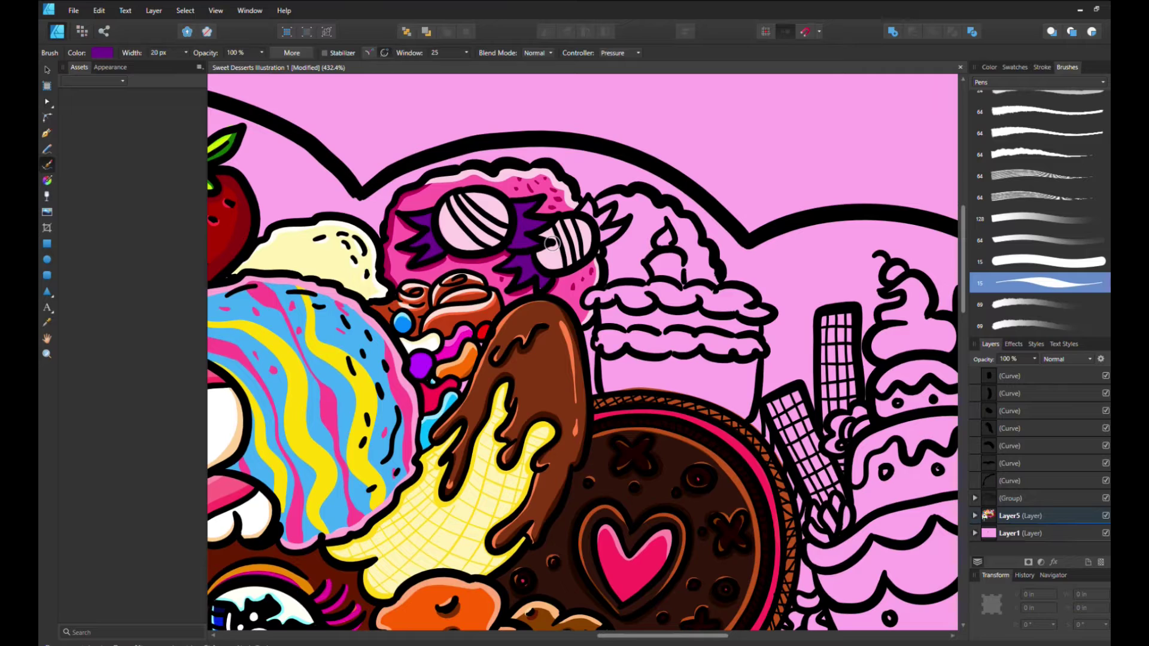
- Paint the cupcake body peach and recolour its frosting from pink to yellow
left_click_drag(599, 359, 748, 413)
left_click_drag(602, 311, 755, 326)
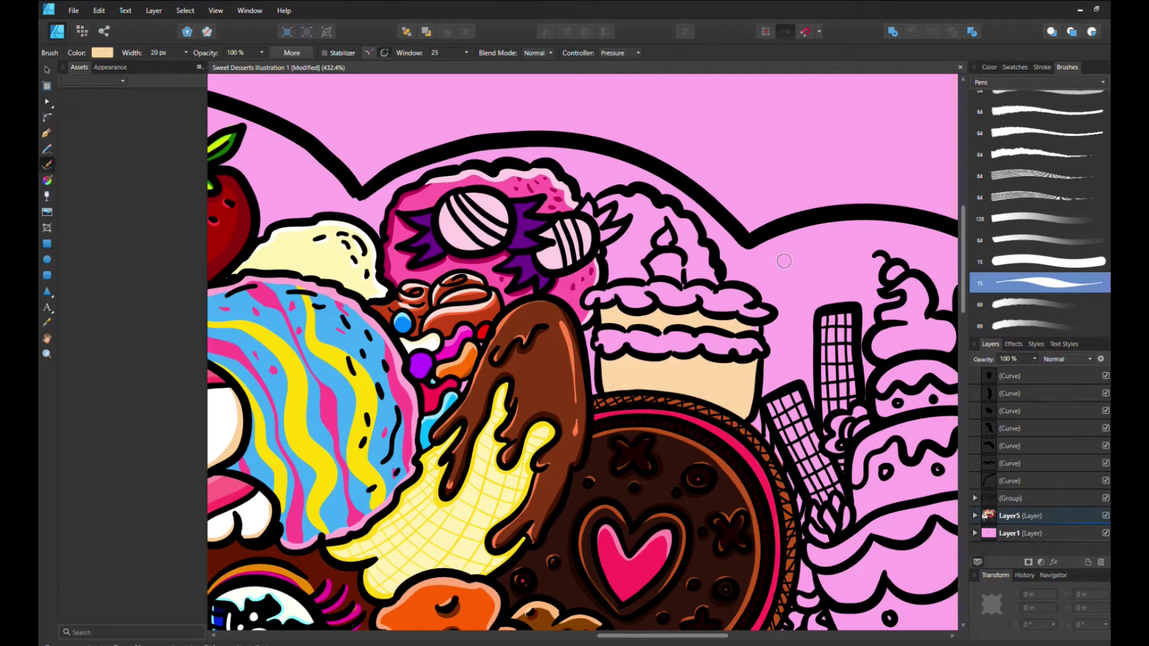
left_click_drag(589, 300, 772, 314)
left_click_drag(596, 341, 649, 347)
left_click_drag(587, 299, 770, 309)
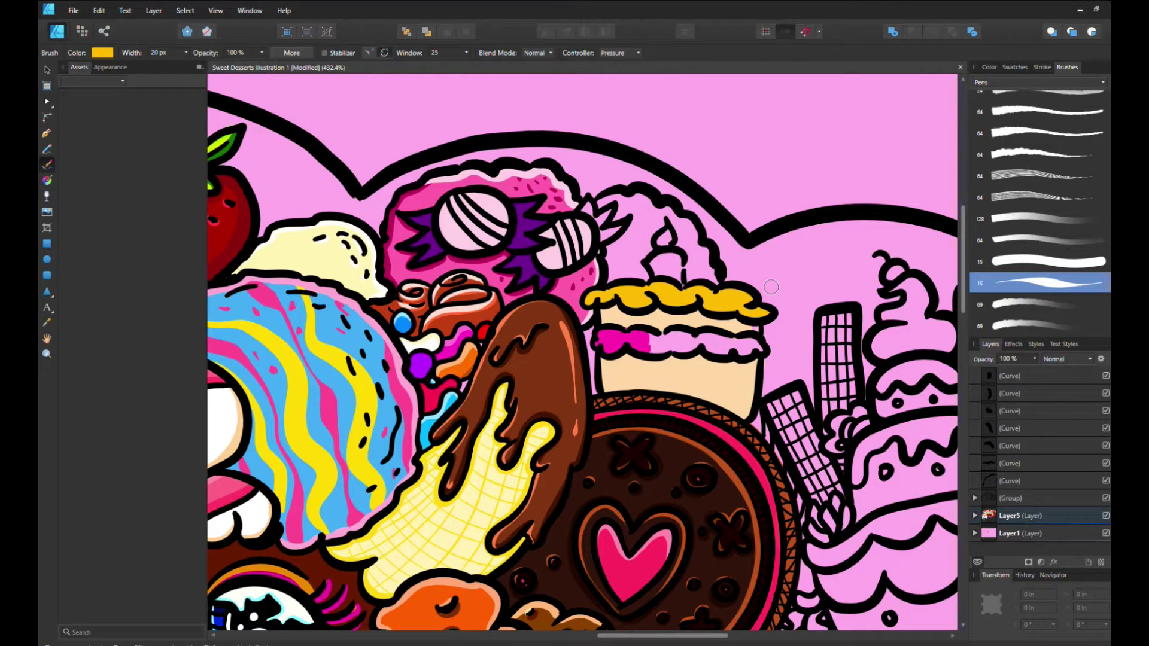
left_click_drag(597, 341, 693, 340)
- Repaint the body cream, shade under the frosting orange, and add a cyan candle with yellow behind
left_click_drag(601, 360, 749, 389)
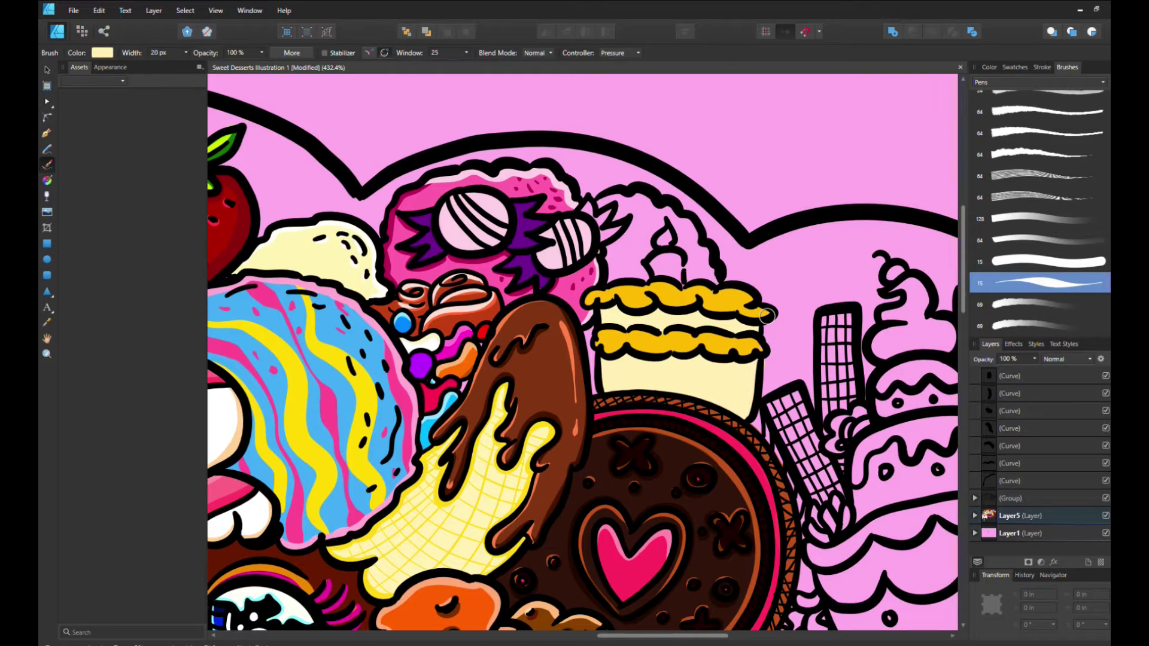
left_click_drag(596, 306, 757, 326)
left_click_drag(595, 355, 674, 365)
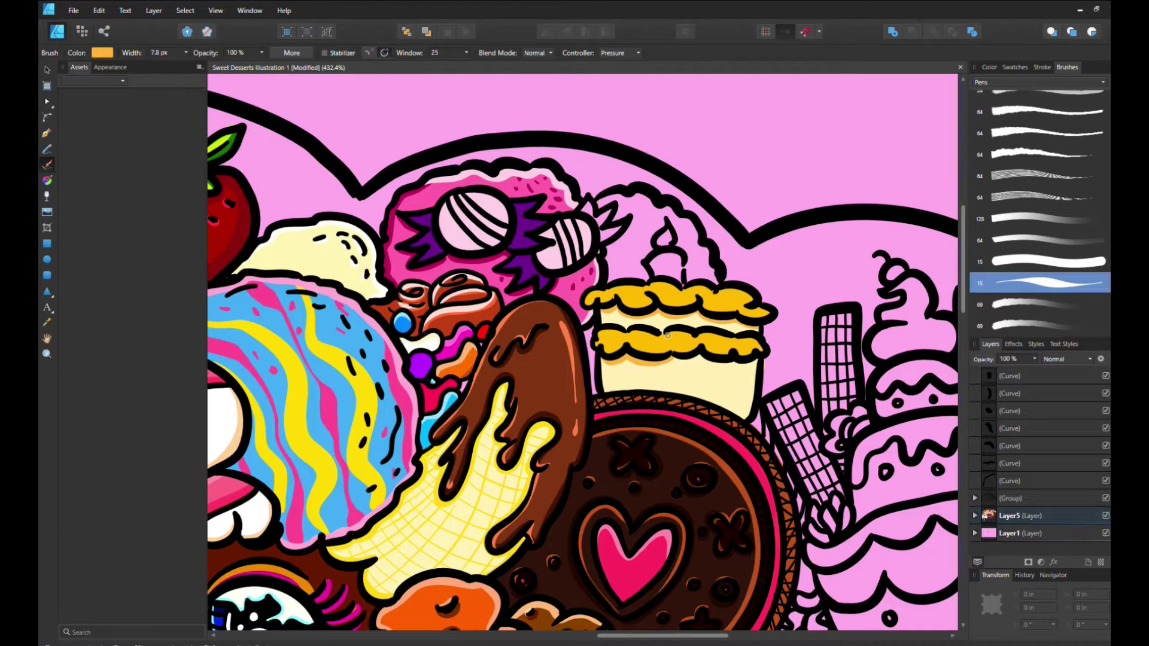
left_click_drag(670, 355, 757, 358)
mouse_move(664, 262)
left_mouse_down()
mouse_move(679, 280)
mouse_move(659, 274)
mouse_move(677, 274)
left_mouse_up()
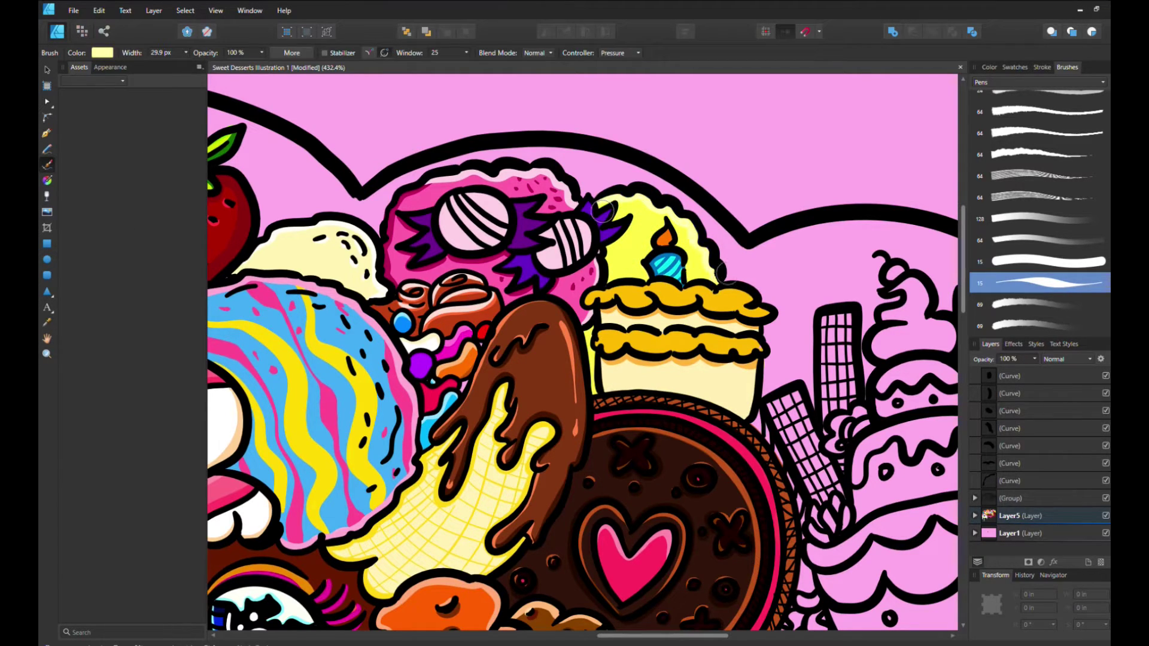
left_click_drag(658, 251, 696, 267)
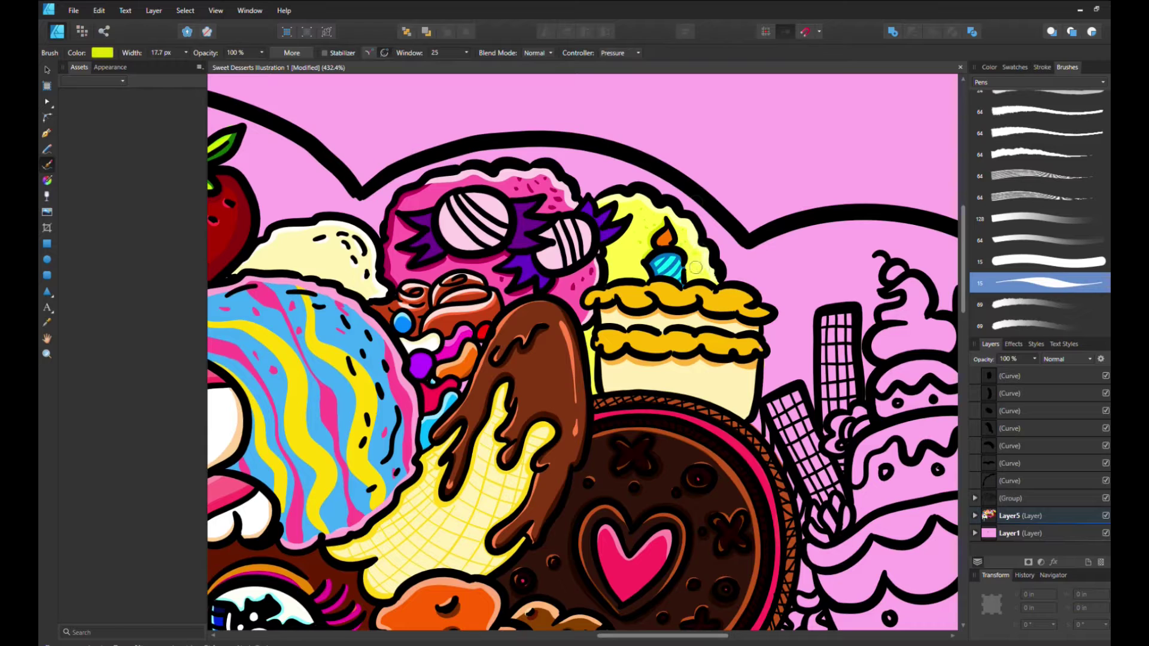
- Fill gaps in the purple spikes beside and below the candy with dark purple
left_click(649, 201, "alt")
left_click_drag(602, 231, 607, 249)
left_click_drag(529, 261, 535, 290)
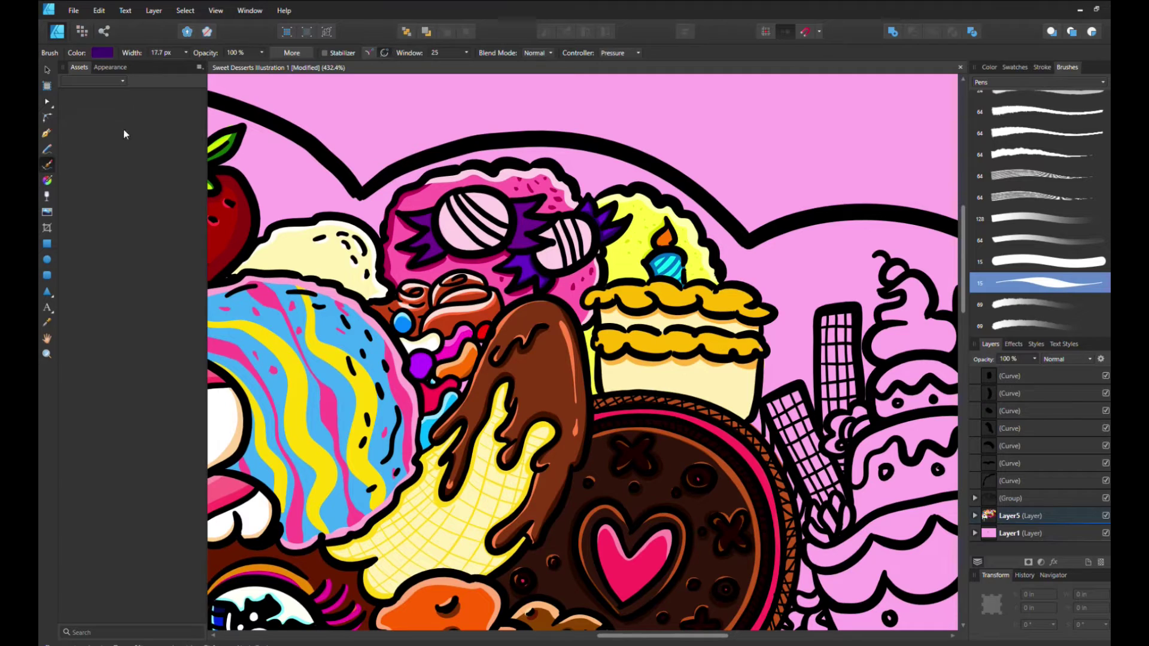
- Paint magenta and violet stripes across both wrapped candies
left_click(428, 207, "alt")
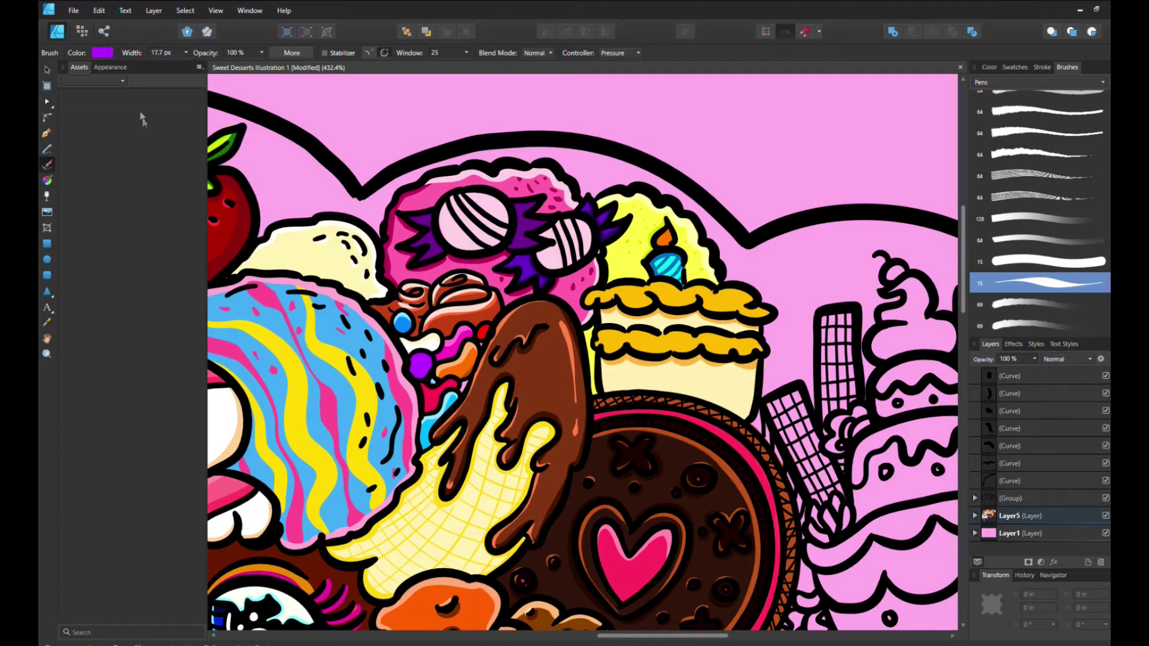
left_click(446, 218, "alt")
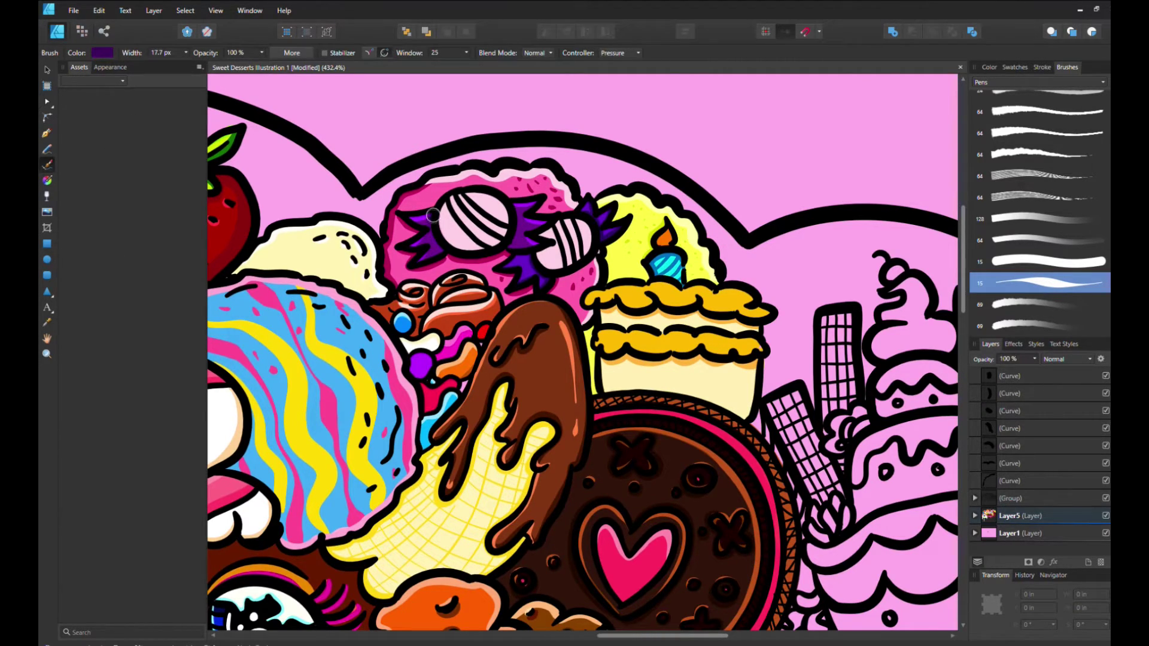
left_click(525, 223, "alt")
left_click_drag(450, 196, 507, 237)
left_click(560, 228, "alt")
left_click_drag(458, 191, 513, 226)
mouse_move(574, 248)
left_mouse_down()
mouse_move(568, 222)
mouse_move(573, 258)
left_mouse_up()
left_click_drag(446, 207, 482, 247)
left_click_drag(464, 187, 509, 223)
left_click_drag(557, 230, 552, 268)
left_click_drag(593, 209, 578, 254)
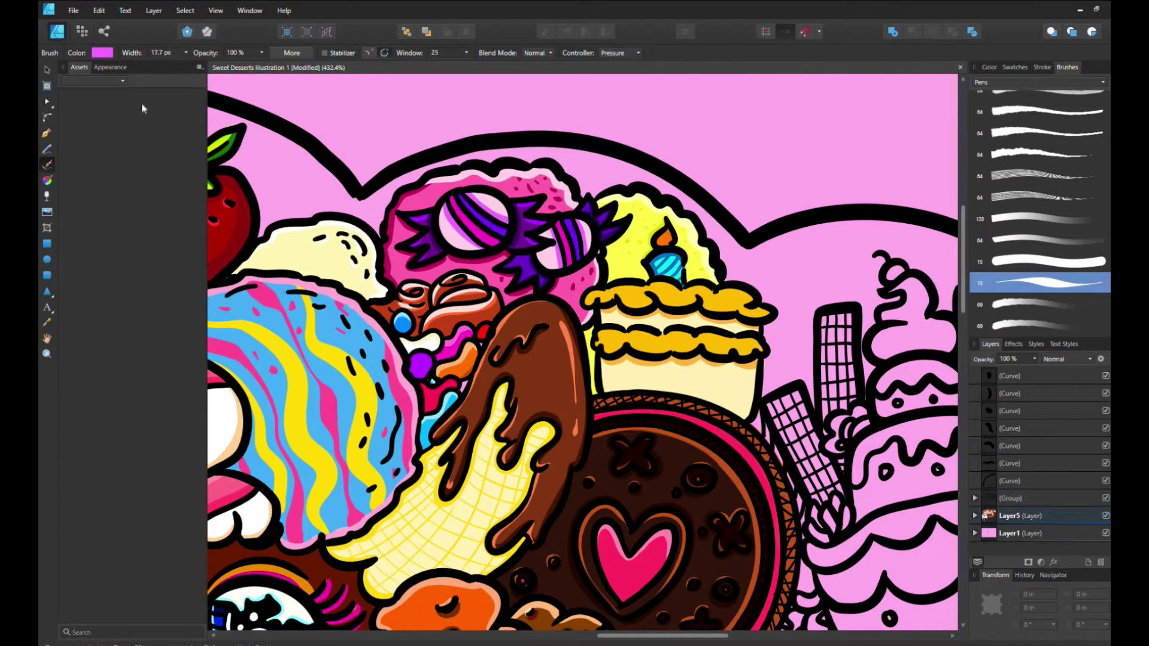
- Add cream highlights along the cupcake's top and lower frosting
left_click_drag(583, 302, 757, 299)
mouse_move(593, 354)
left_mouse_down()
mouse_move(679, 326)
mouse_move(757, 342)
left_mouse_up()
left_click(168, 166)
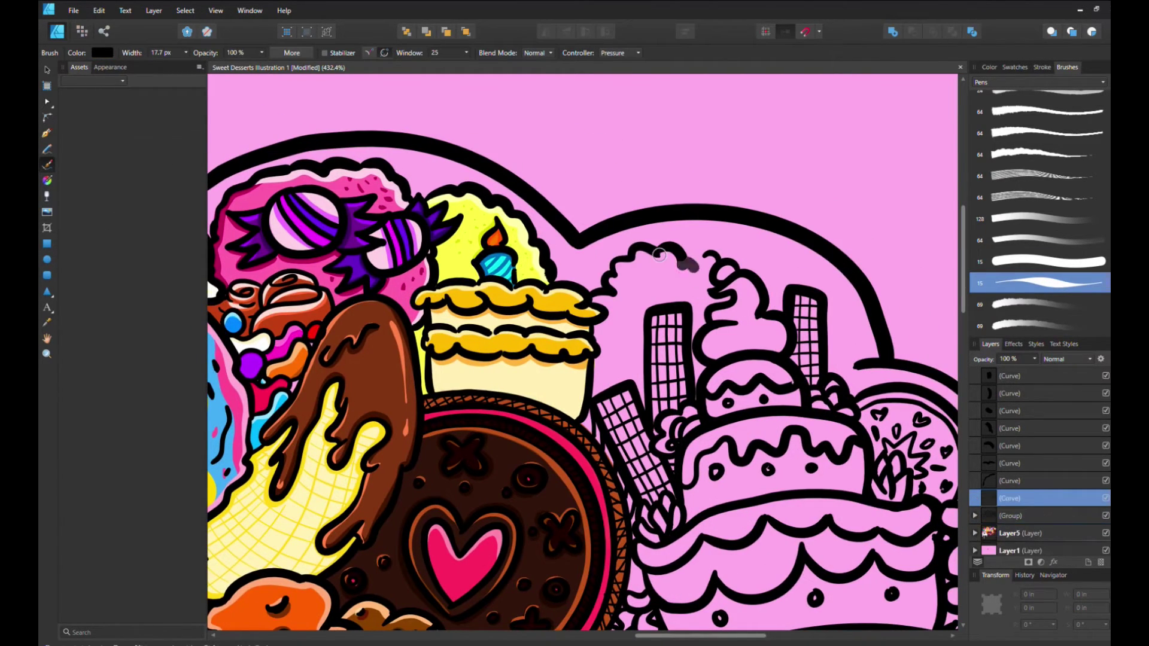
- Fill the cloud behind the wafers blue with light-blue squiggle highlights
left_click(134, 124)
mouse_move(620, 302)
left_mouse_down()
mouse_move(727, 299)
mouse_move(599, 293)
mouse_move(648, 258)
left_mouse_up()
left_click_drag(642, 279, 663, 274)
left_click_drag(618, 330, 633, 309)
left_click_drag(660, 294, 678, 291)
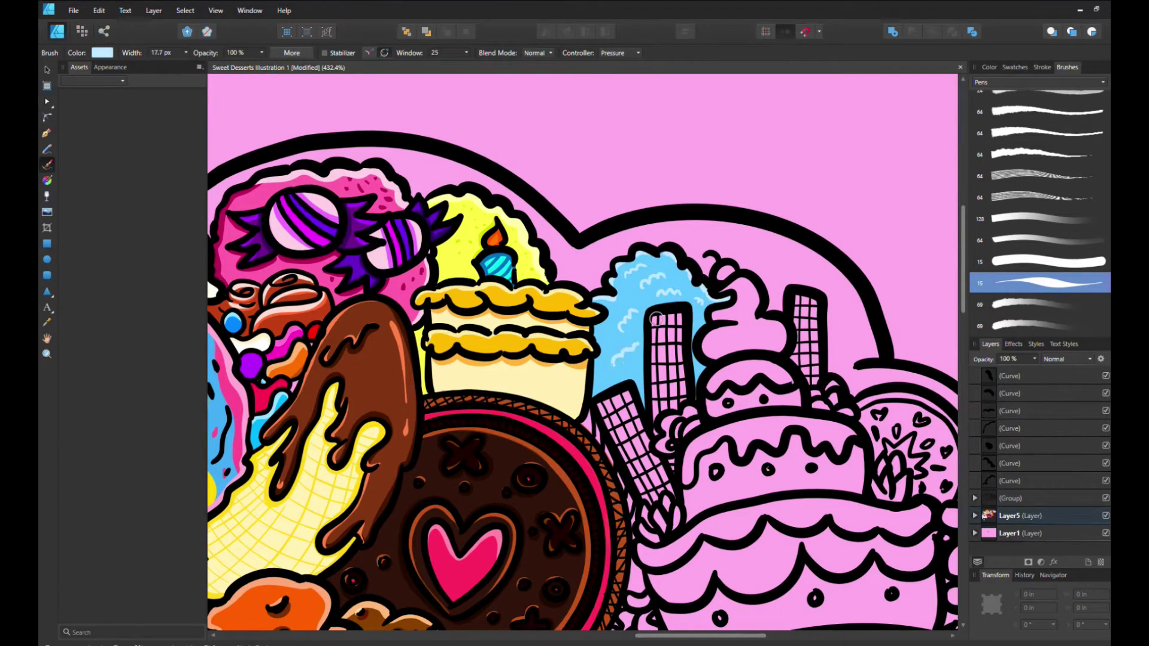
- Paint the wafers orange, red and magenta-pink, deepening one with dark red
left_click(600, 428, "alt")
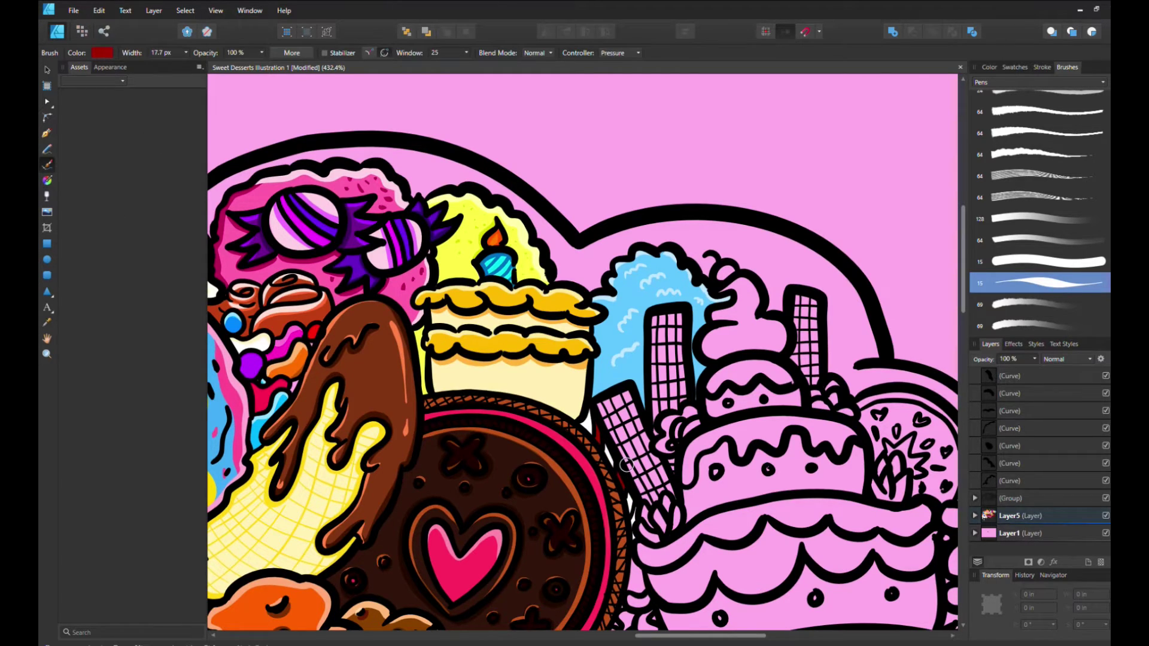
left_click(270, 599, "alt")
left_click_drag(662, 328, 668, 386)
left_click(598, 426, "alt")
left_click_drag(802, 300, 808, 371)
left_click(600, 419, "alt")
left_click_drag(600, 398, 664, 500)
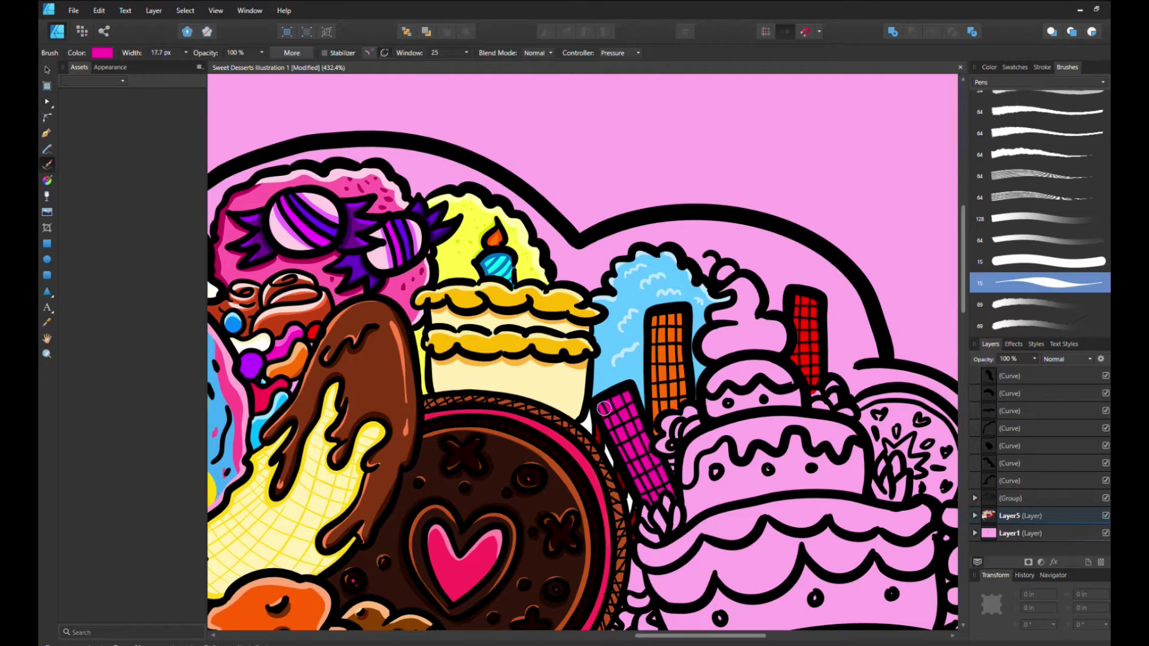
left_click(659, 324, "alt")
left_click_drag(664, 318, 654, 389)
- Paint the swirl between the wafers white with pink shading on its edges
left_click(625, 413, "alt")
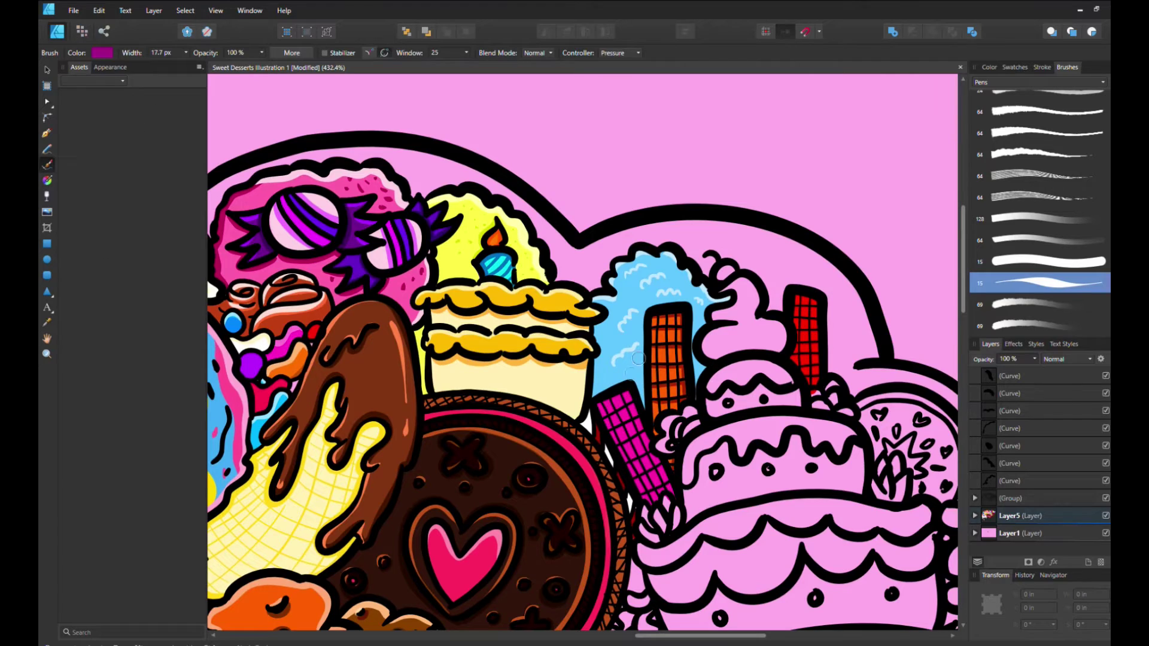
left_click(681, 467, "alt")
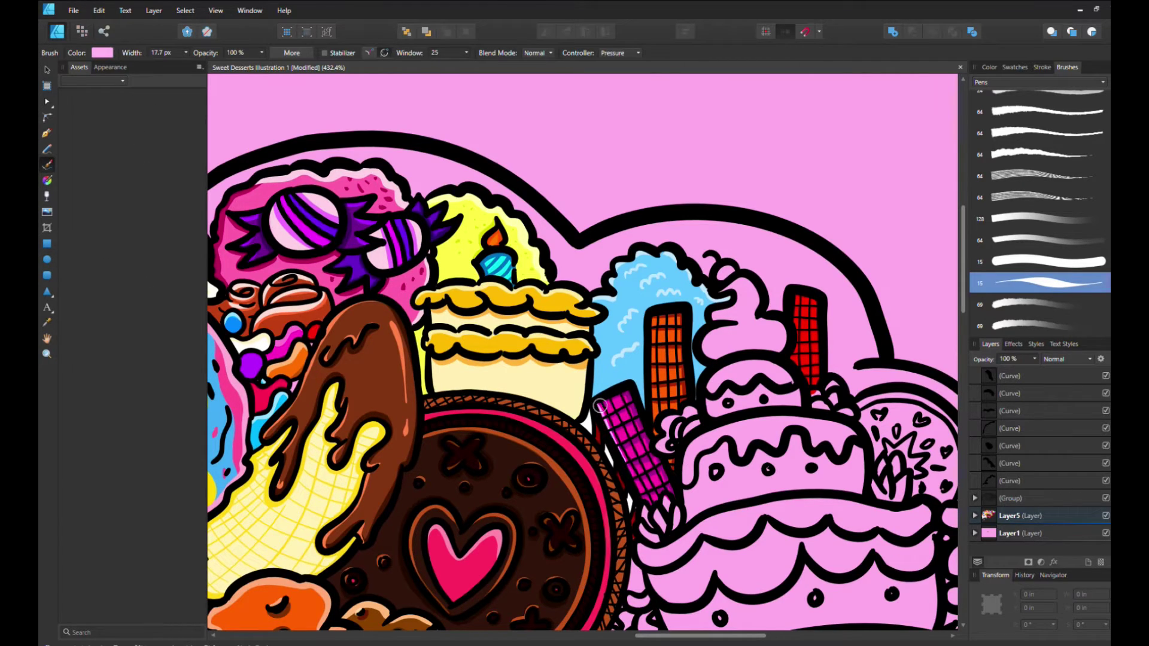
left_click(663, 425, "alt")
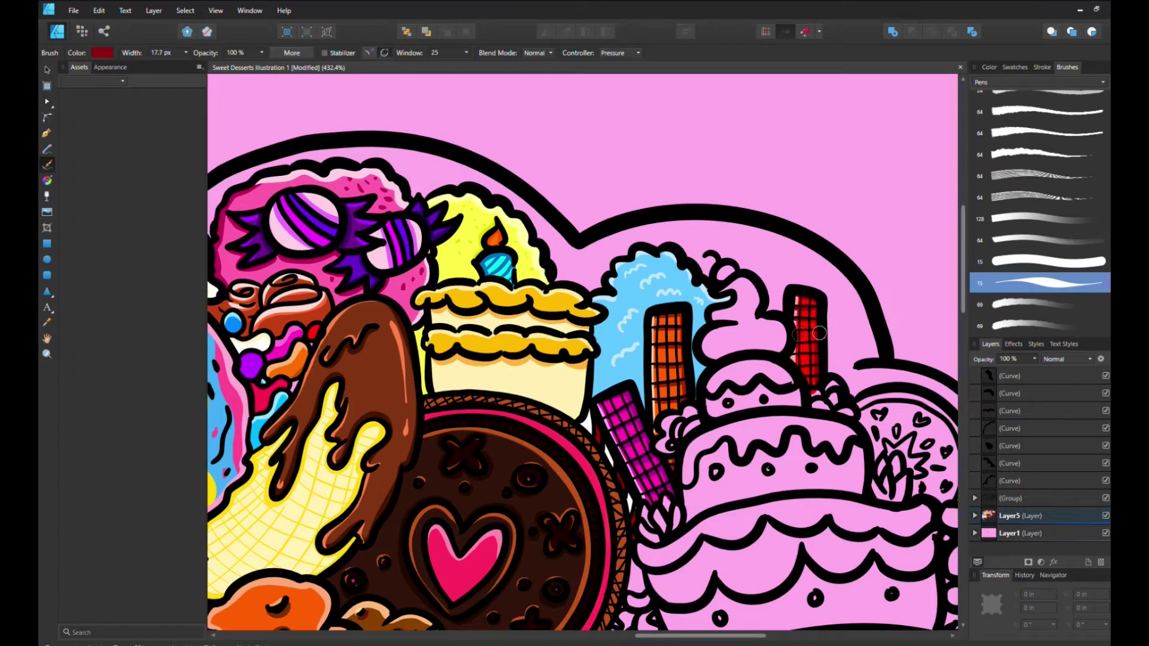
left_click(819, 382, "alt")
mouse_move(706, 353)
left_mouse_down()
mouse_move(778, 311)
mouse_move(754, 281)
mouse_move(759, 319)
mouse_move(781, 350)
left_mouse_up()
left_click_drag(736, 293, 709, 328)
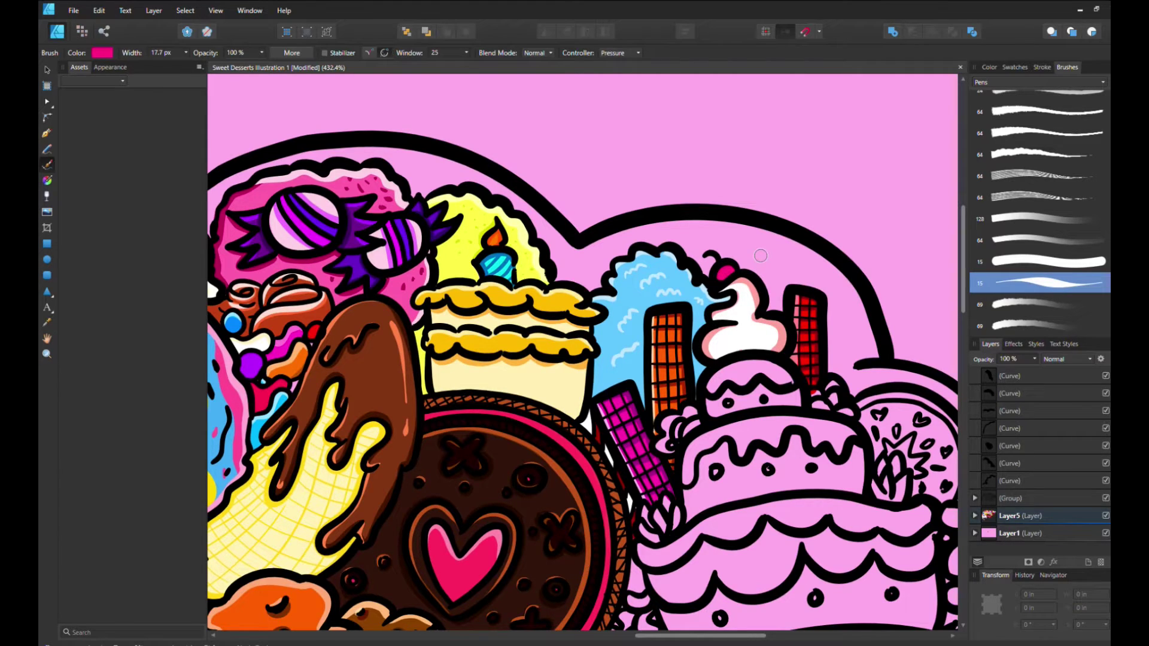
- Fill the cake's top tiers with brown
left_click_drag(709, 413, 799, 398)
mouse_move(715, 458)
left_mouse_down()
mouse_move(691, 500)
mouse_move(838, 455)
left_mouse_up()
left_click_drag(688, 500, 862, 467)
scroll(778, 479, "down", 5)
- Finish the brown tiers with dark brown shadows under the icing and a red dot at the wafer base
mouse_move(664, 360)
left_mouse_down()
mouse_move(832, 311)
mouse_move(881, 310)
mouse_move(931, 350)
mouse_move(933, 293)
left_mouse_up()
mouse_move(733, 173)
left_mouse_down()
mouse_move(682, 222)
mouse_move(855, 173)
left_mouse_up()
left_click_drag(706, 129, 778, 122)
left_click_drag(709, 207, 727, 186)
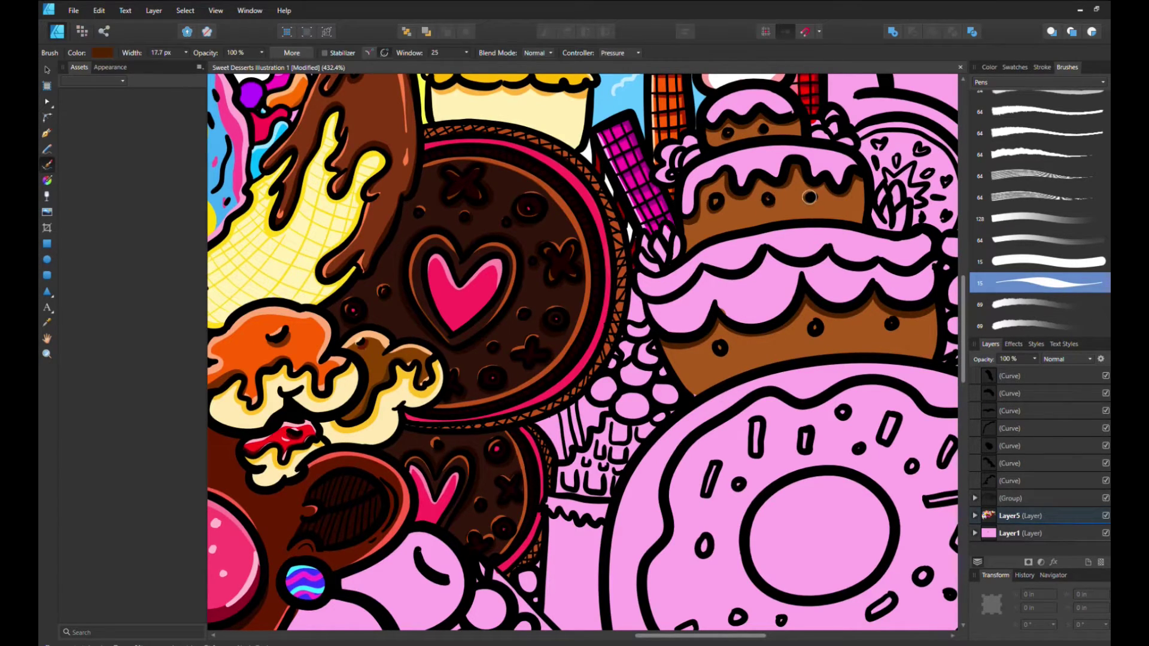
left_click(808, 90, "alt")
left_click(651, 262)
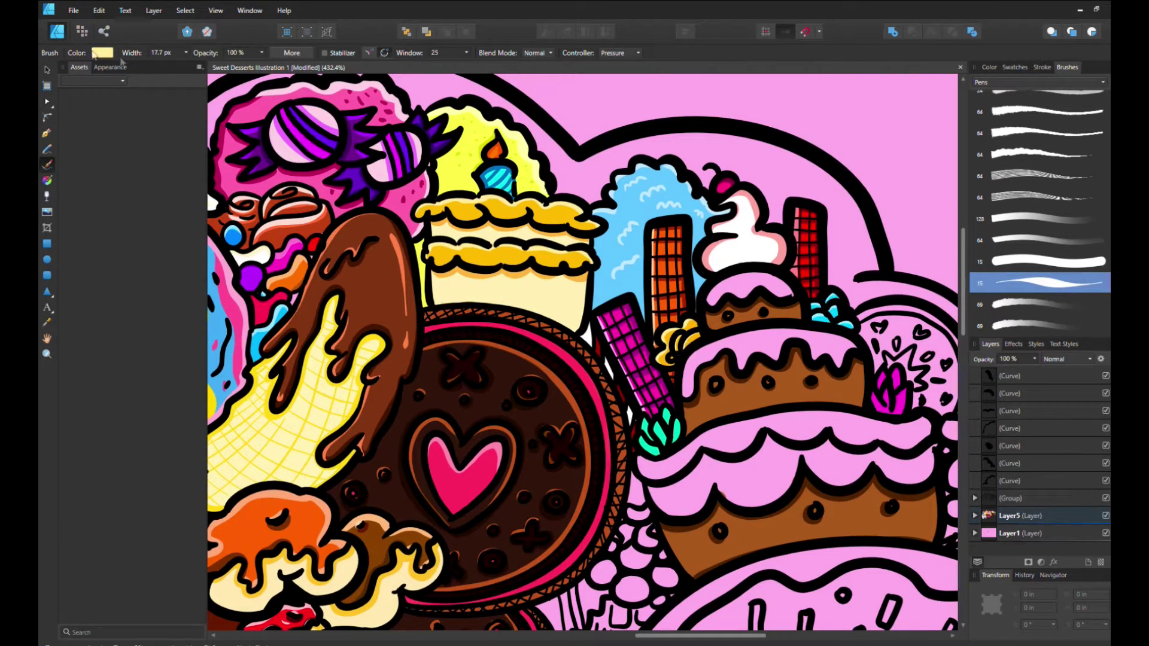
- Add white highlights to the teal leaves and along the cake frosting
mouse_move(658, 423)
left_mouse_down()
mouse_move(652, 437)
mouse_move(694, 426)
left_mouse_up()
left_click_drag(727, 293, 790, 281)
mouse_move(688, 395)
left_mouse_down()
mouse_move(715, 350)
mouse_move(865, 338)
left_mouse_up()
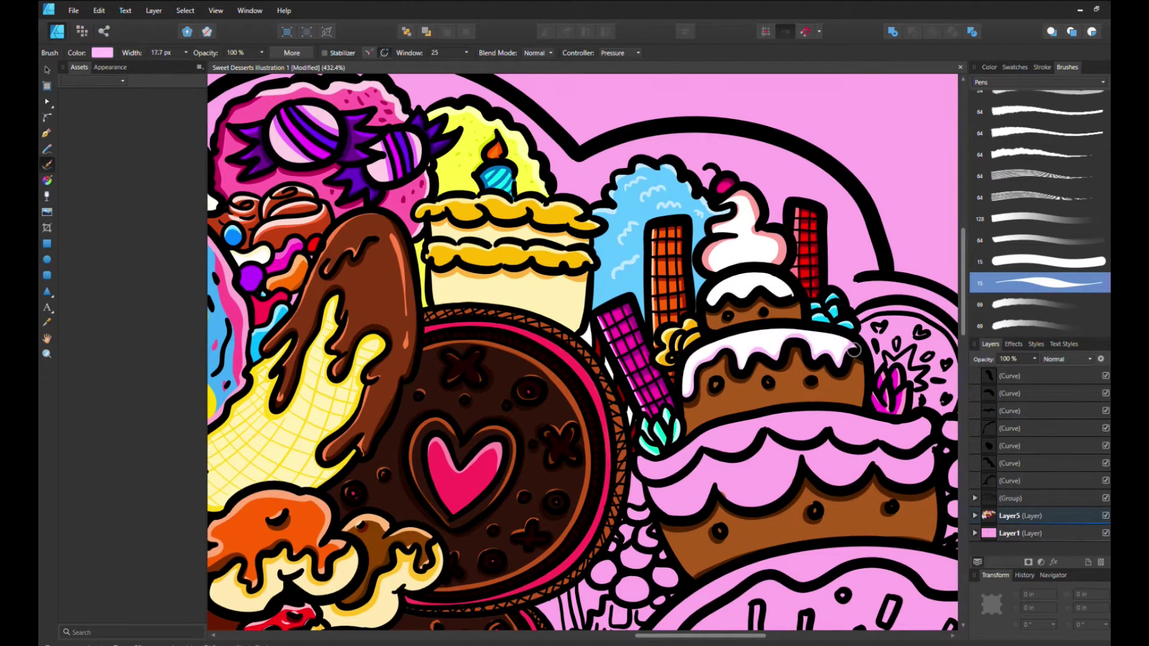
mouse_move(727, 428)
left_mouse_down()
mouse_move(641, 464)
mouse_move(934, 419)
left_mouse_up()
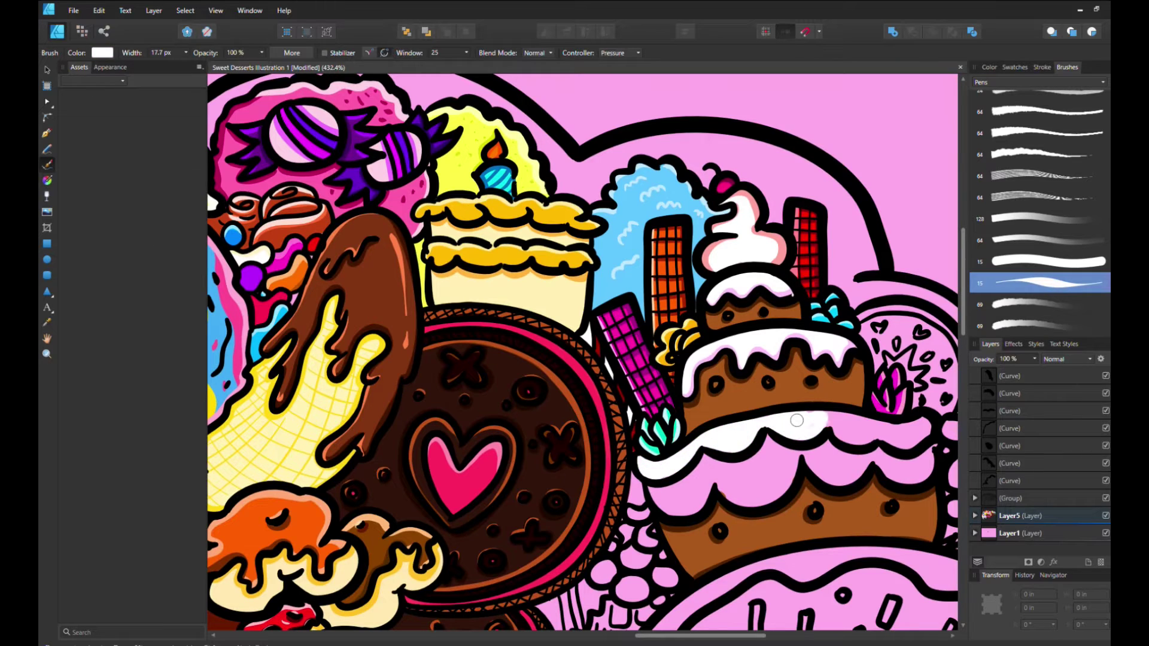
- Paint the lower frosting scallops hot pink, with pink along the white frosting edge
key("x")
left_click_drag(641, 459, 929, 413)
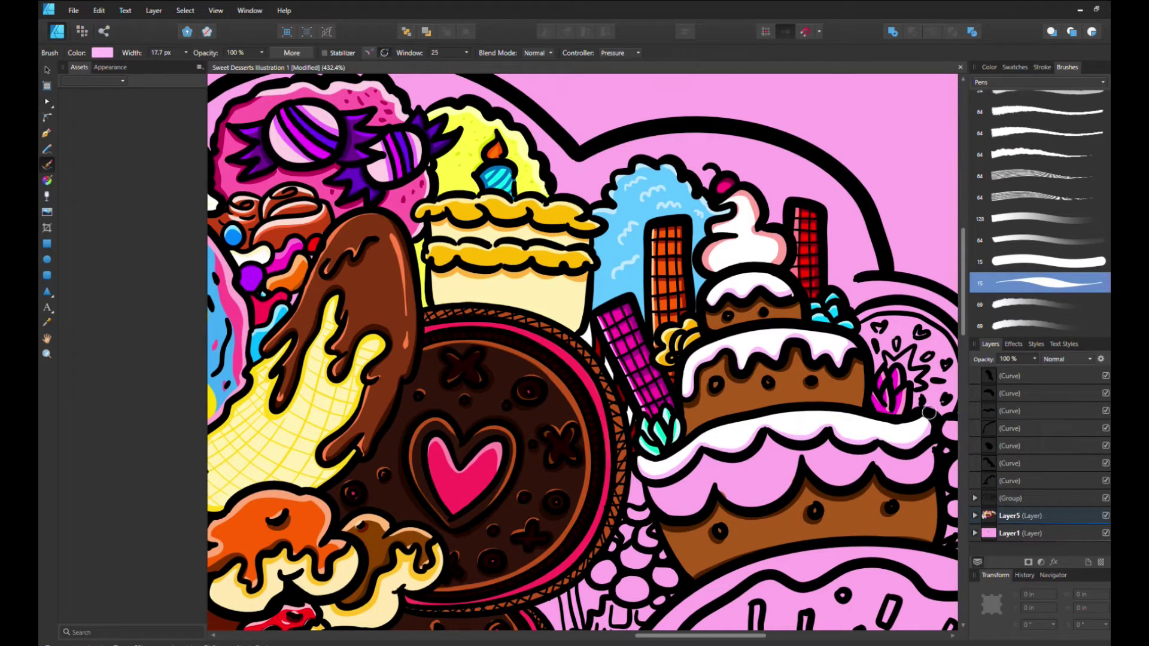
key("x")
mouse_move(652, 499)
left_mouse_down()
mouse_move(781, 446)
mouse_move(933, 461)
mouse_move(880, 449)
left_mouse_up()
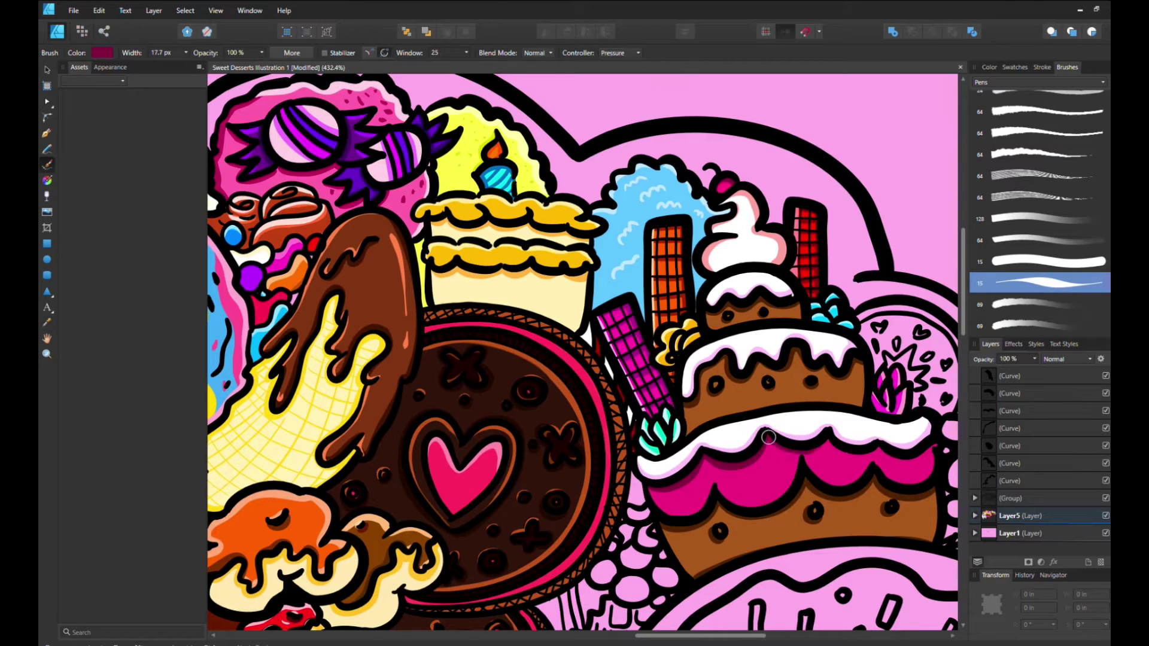
- Choose red as the new paint colour in the Colour panel
left_click(102, 52)
mouse_move(120, 154)
left_mouse_down()
mouse_move(149, 175)
mouse_move(110, 127)
mouse_move(141, 239)
mouse_move(143, 198)
left_mouse_up()
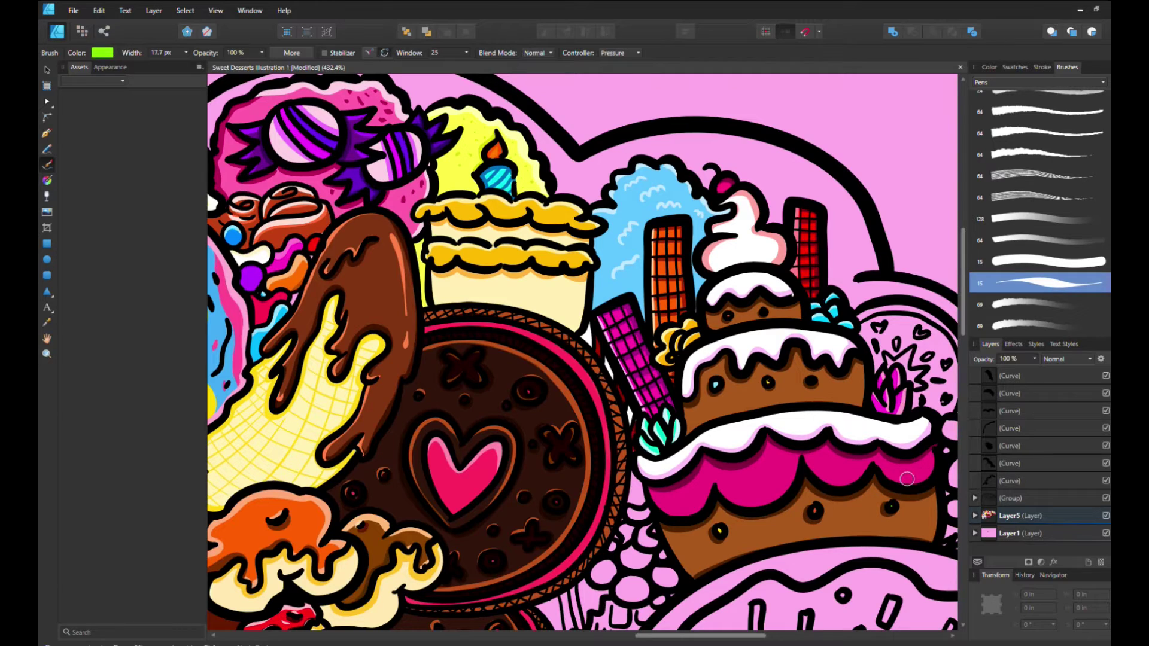
left_click_drag(123, 235, 145, 130)
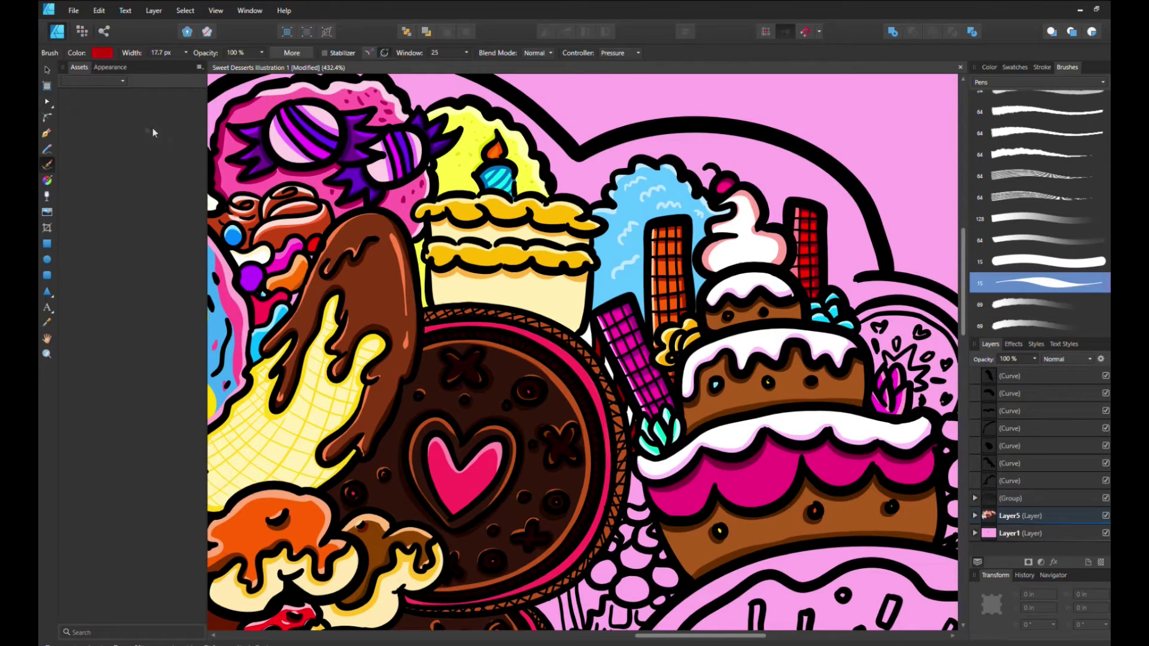
scroll(744, 619, "right", 3)
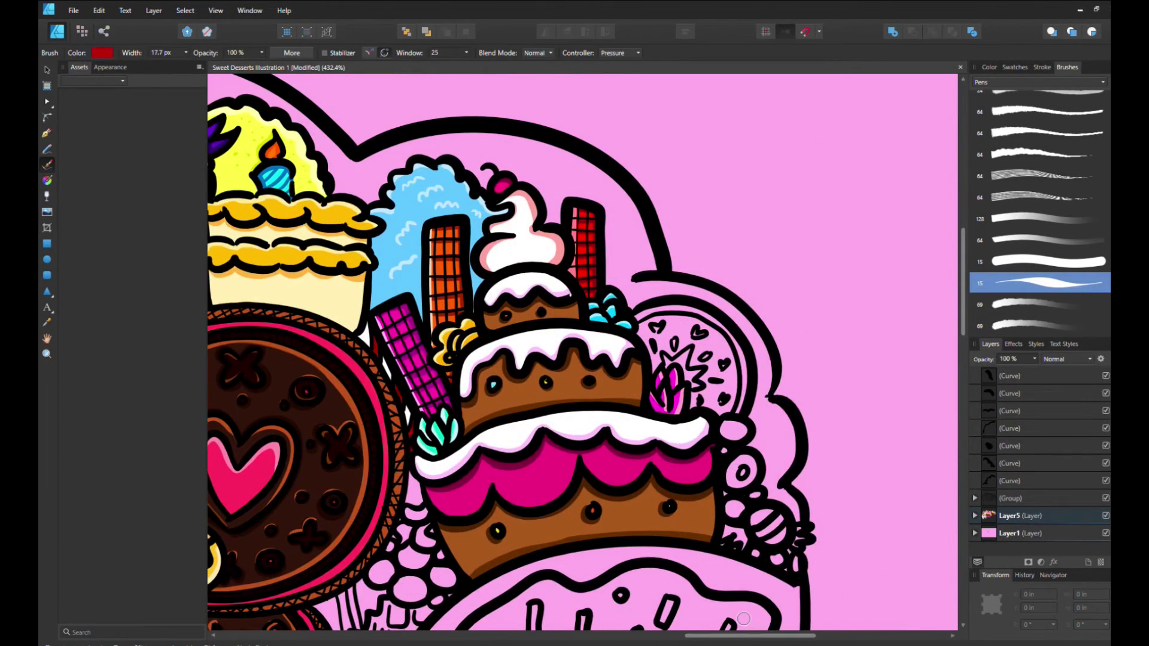
- Paint the donut's rim peach with a shaded inner edge, and fill the icing and drips blue
scroll(744, 619, "down", 5)
left_click_drag(503, 472, 477, 341)
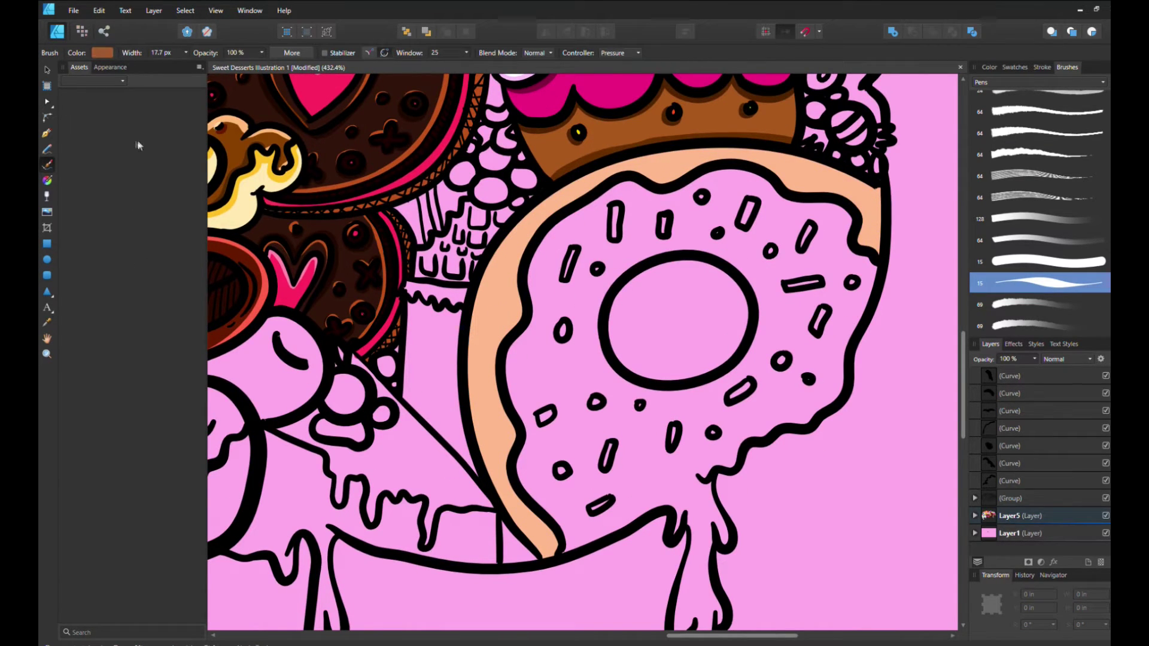
mouse_move(554, 557)
left_mouse_down()
mouse_move(848, 191)
mouse_move(873, 267)
left_mouse_up()
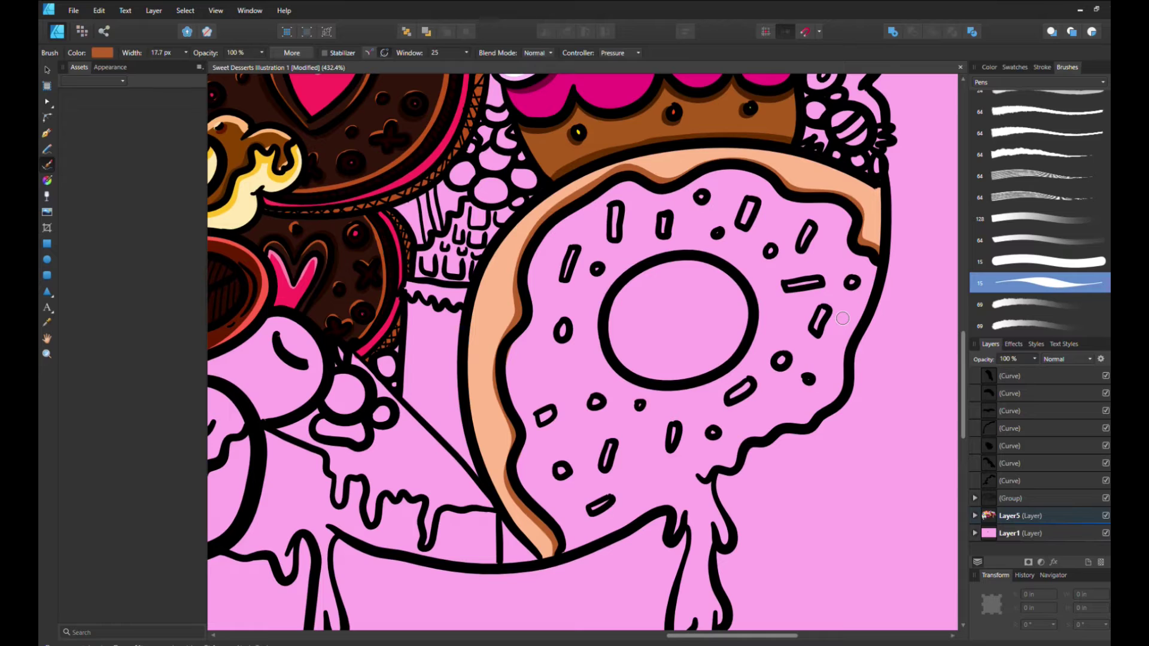
mouse_move(521, 335)
left_mouse_down()
mouse_move(540, 411)
mouse_move(685, 210)
mouse_move(850, 344)
left_mouse_up()
scroll(850, 344, "down", 3)
left_click_drag(700, 383, 709, 584)
left_click_drag(605, 191, 667, 120)
- Shade around the donut hole and under the left-side sprinkles in dark blue
left_click_drag(553, 201, 569, 215)
left_click_drag(535, 286, 547, 299)
left_click_drag(554, 342, 566, 353)
left_click_drag(586, 269, 599, 281)
left_click_drag(562, 119, 572, 152)
left_click_drag(635, 272, 643, 281)
left_click_drag(598, 323, 605, 383)
- Add dark blue shadows under the sprinkles and dots on the donut's right side
left_click_drag(710, 302, 718, 312)
left_click_drag(745, 252, 736, 282)
left_click_drag(778, 234, 789, 242)
scroll(742, 282, "up", 3)
left_click_drag(663, 263, 669, 291)
left_click_drag(697, 248, 739, 276)
left_click_drag(769, 300, 802, 302)
mouse_move(784, 340)
left_mouse_down()
mouse_move(823, 336)
mouse_move(817, 386)
left_mouse_up()
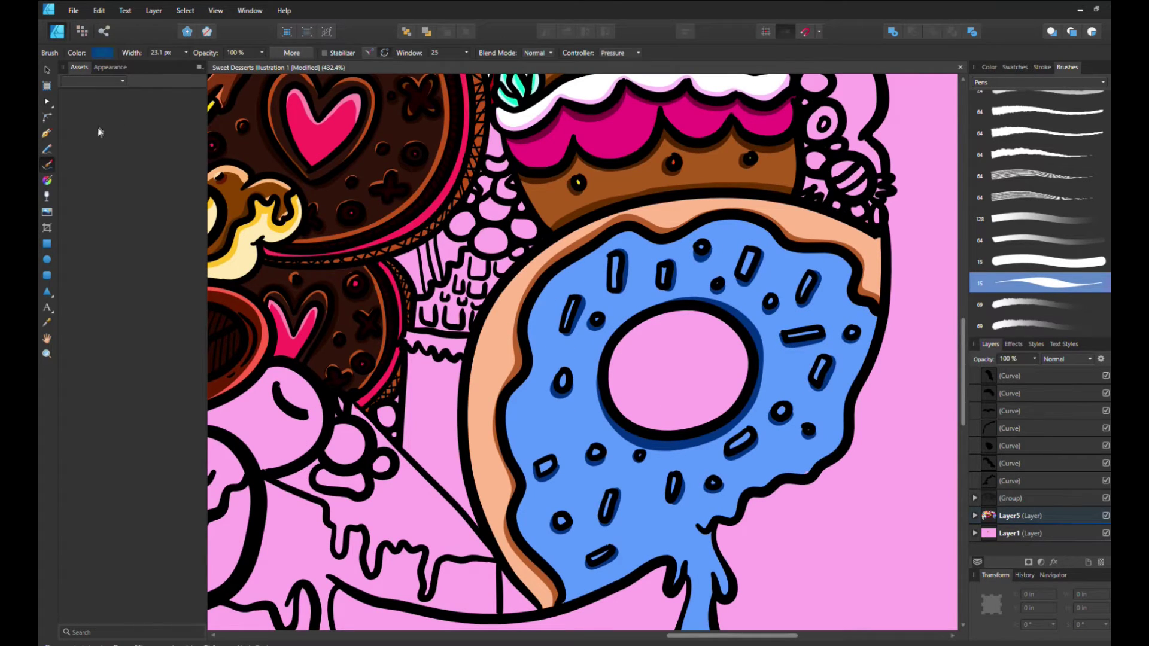
mouse_move(563, 598)
left_mouse_down()
mouse_move(515, 368)
mouse_move(772, 231)
mouse_move(862, 356)
left_mouse_up()
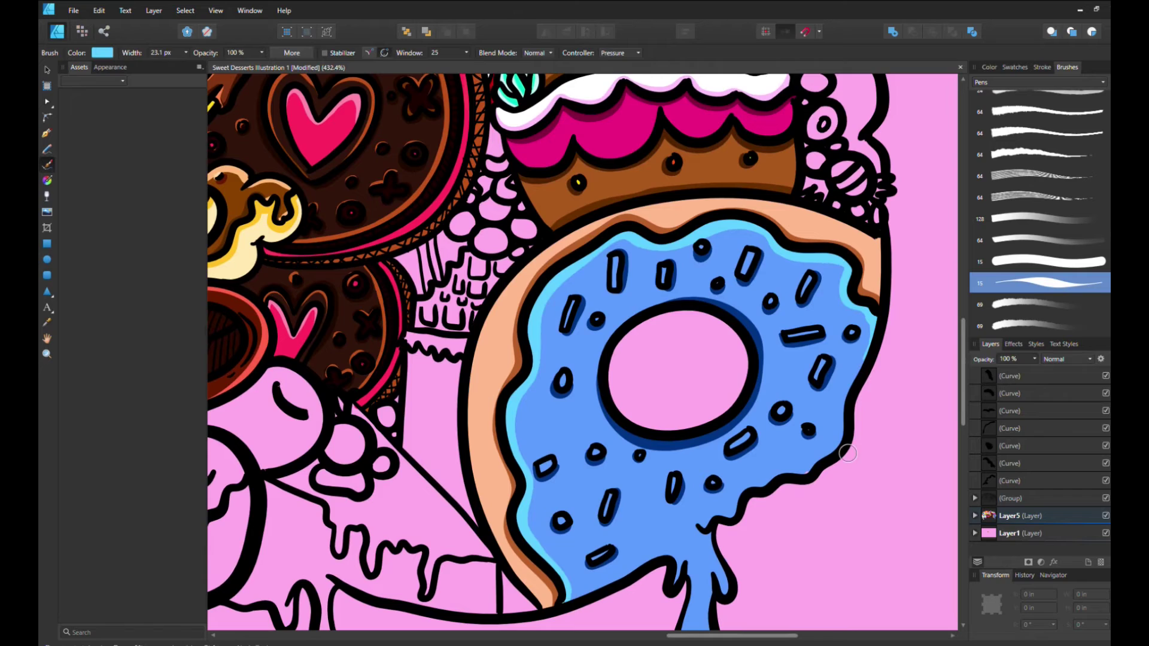
- Highlight the drips' left edges light blue and shade the icing's lower edge dark teal
scroll(682, 413, "down", 3)
left_click_drag(683, 413, 680, 533)
left_click_drag(724, 479, 706, 592)
left_click_drag(724, 407, 727, 422)
mouse_move(560, 446)
left_mouse_down()
mouse_move(769, 319)
mouse_move(699, 359)
left_mouse_up()
- Colour several of the donut's sprinkles and dots red and yellow
left_click(103, 53)
left_click_drag(825, 188, 817, 207)
left_click_drag(574, 127, 565, 157)
left_click(716, 312)
left_click_drag(554, 287, 542, 299)
left_click(103, 52)
left_click_drag(786, 165, 819, 159)
left_click_drag(751, 82, 744, 99)
- Colour more sprinkles and donut dots magenta
left_click_drag(617, 86, 615, 117)
left_click(103, 53)
left_click(852, 160)
left_click(563, 208)
left_click_drag(749, 262, 733, 277)
left_click(561, 349)
- Paint the remaining sprinkles purple and green
left_click(103, 53)
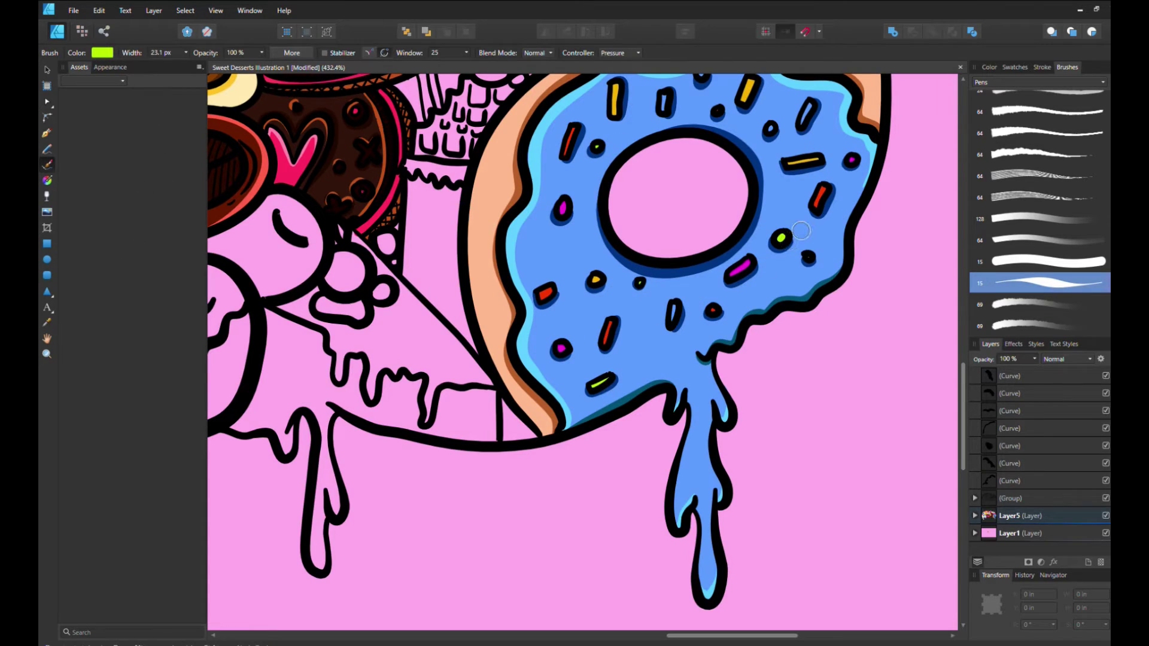
left_click(103, 53)
left_click_drag(666, 91, 663, 114)
left_click_drag(814, 101, 802, 126)
left_click(103, 52)
left_click_drag(677, 302, 673, 327)
- Highlight the neighbouring cake's magenta scalloped icing in light pink
left_click(99, 53)
scroll(485, 389, "up", 4)
left_click(103, 53)
left_click_drag(527, 215, 808, 161)
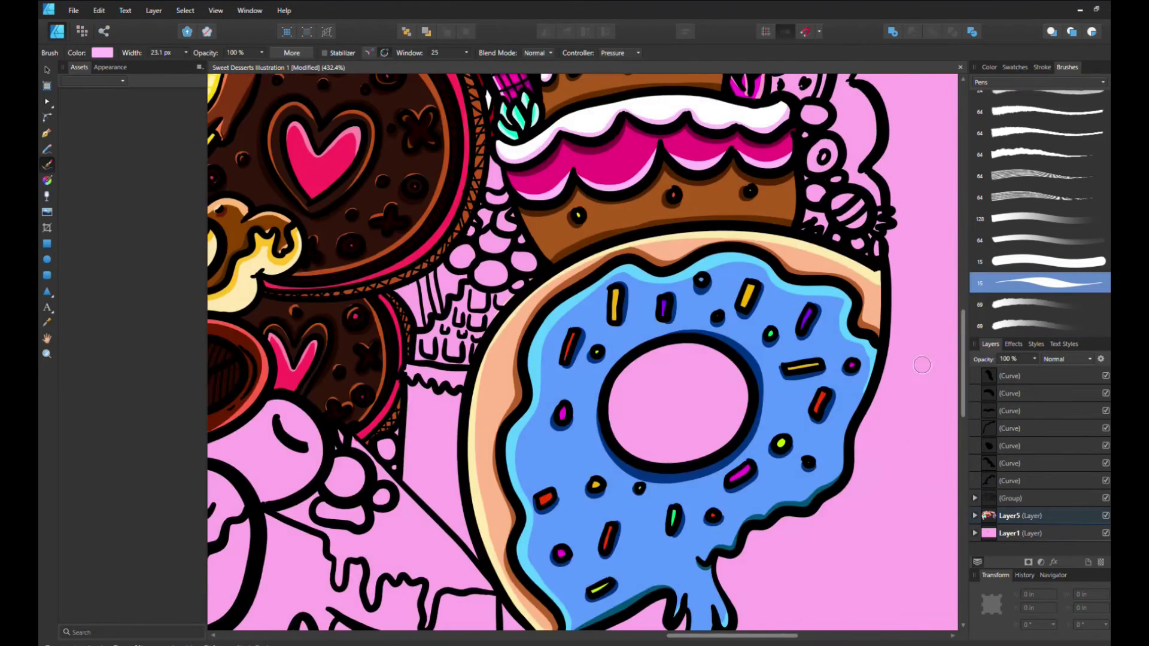
scroll(807, 160, "left", 5)
- Paint the cake slice dark red with pink stripes, and stripe the nearby candy orange and white
mouse_move(559, 386)
left_mouse_down()
mouse_move(565, 403)
mouse_move(614, 383)
mouse_move(558, 374)
mouse_move(552, 470)
left_mouse_up()
key("x")
key("x")
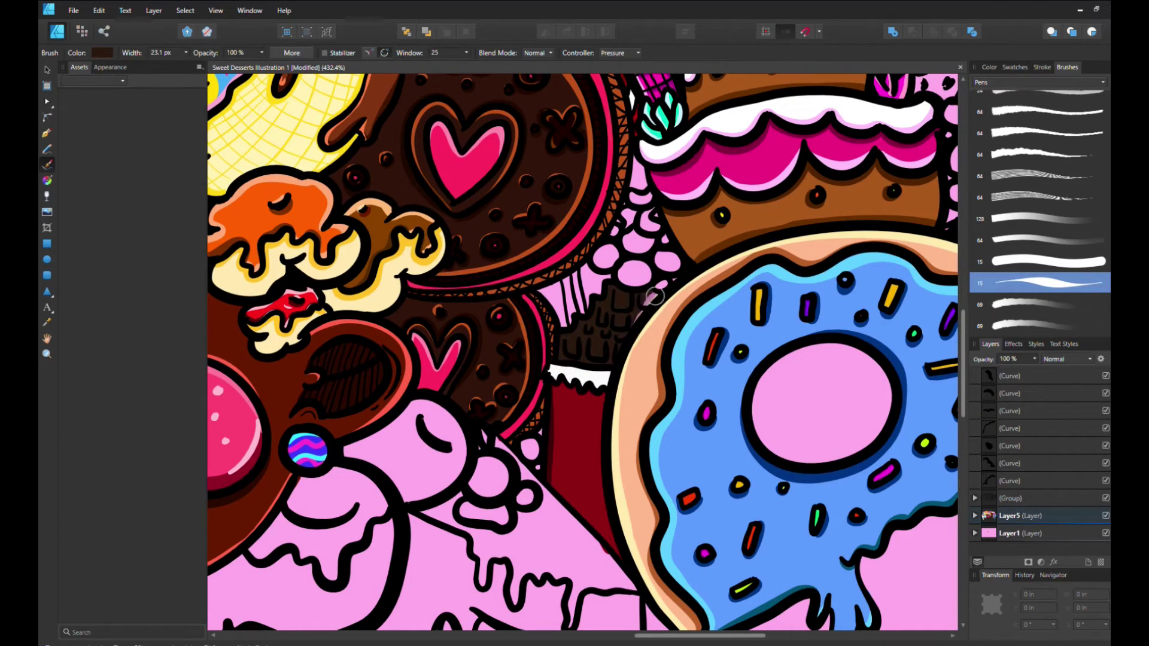
left_click_drag(600, 429, 547, 479)
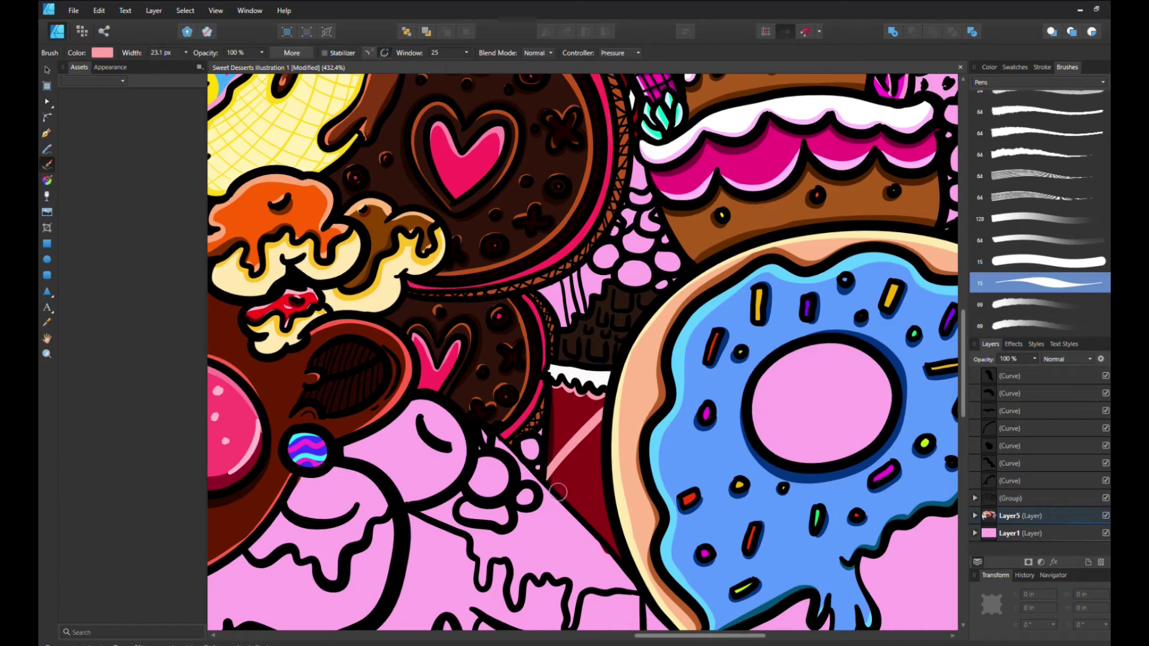
left_click_drag(601, 446, 553, 488)
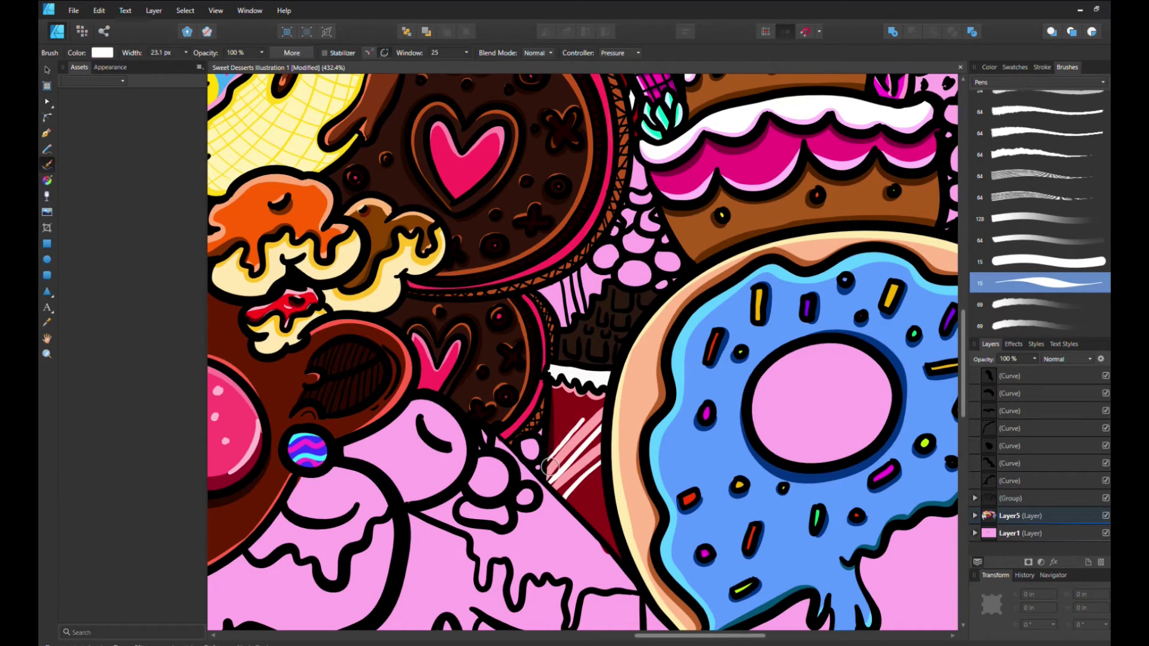
left_click_drag(594, 346, 629, 345)
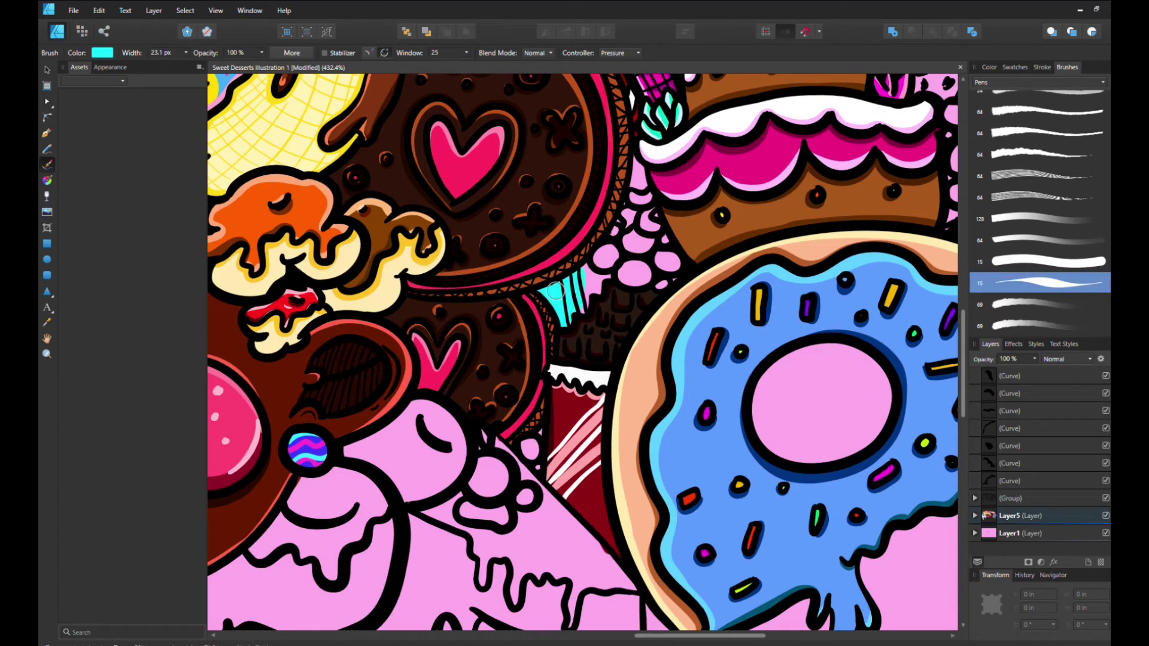
left_click_drag(573, 309, 591, 280)
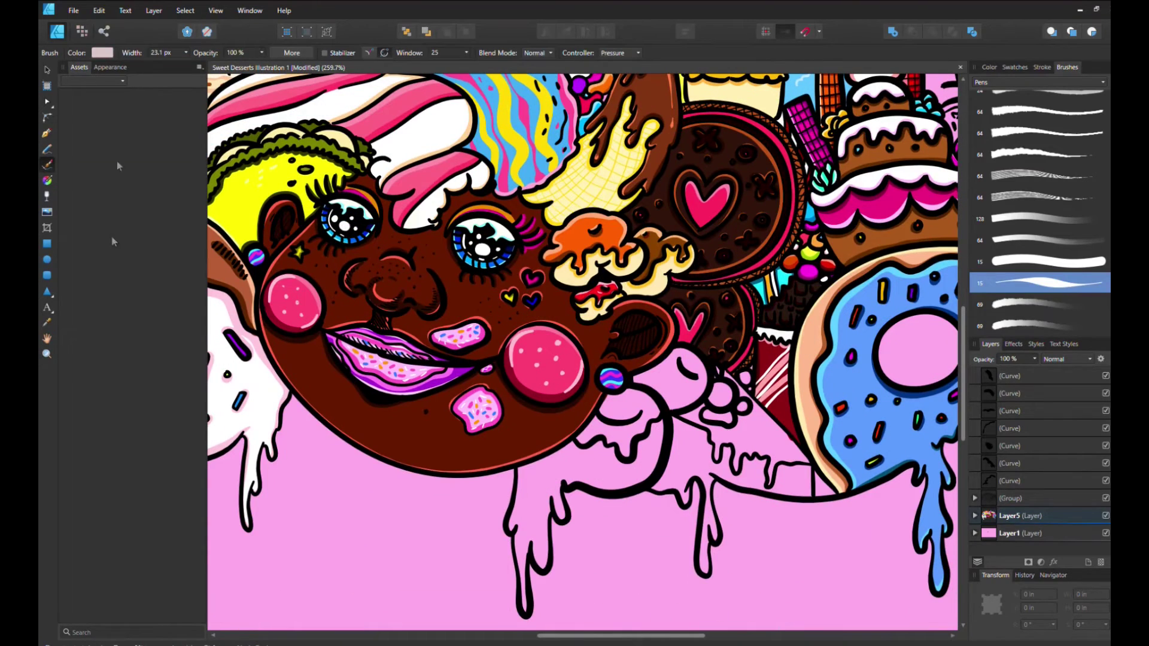
- Paint the creature's head white, fill the drip cyan, and shade its edges dark teal
left_click_drag(608, 407, 700, 377)
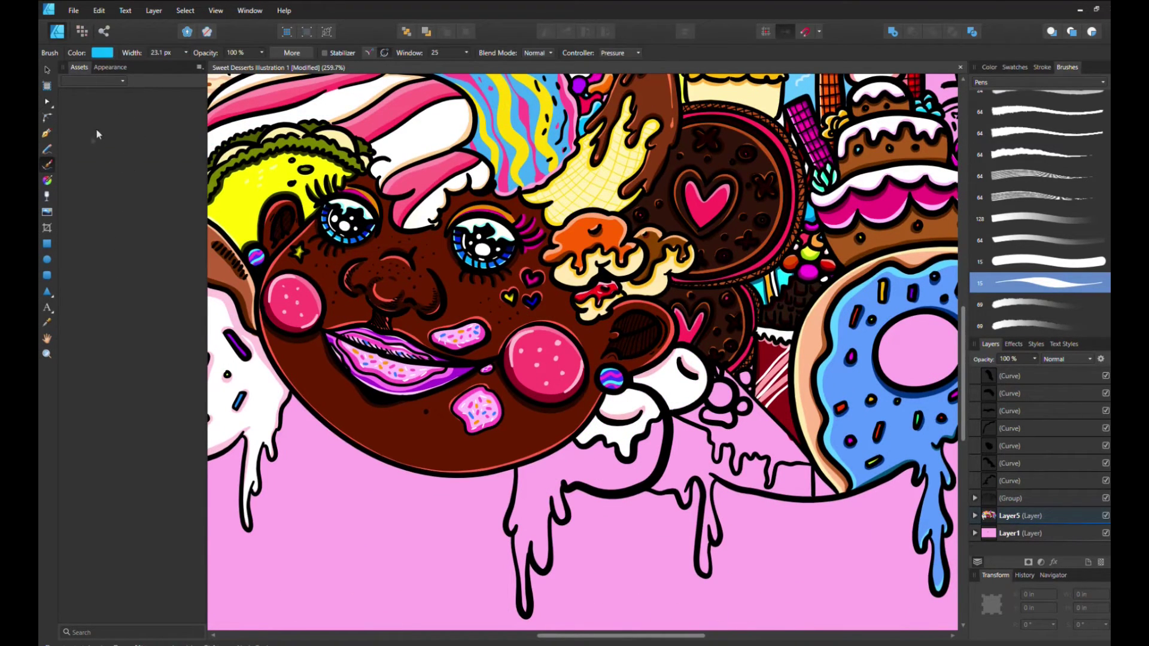
mouse_move(533, 527)
left_mouse_down()
mouse_move(573, 446)
mouse_move(528, 546)
left_mouse_up()
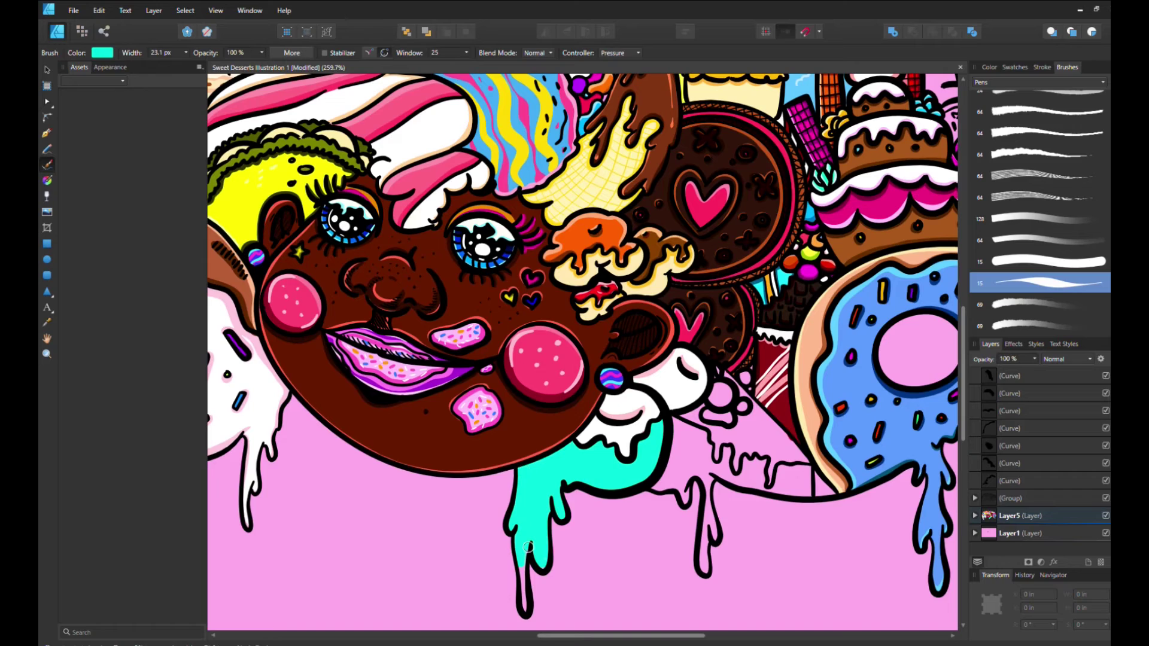
left_click_drag(661, 422, 565, 485)
left_click_drag(521, 527, 519, 607)
mouse_move(634, 466)
left_mouse_down()
mouse_move(569, 440)
mouse_move(560, 450)
left_mouse_up()
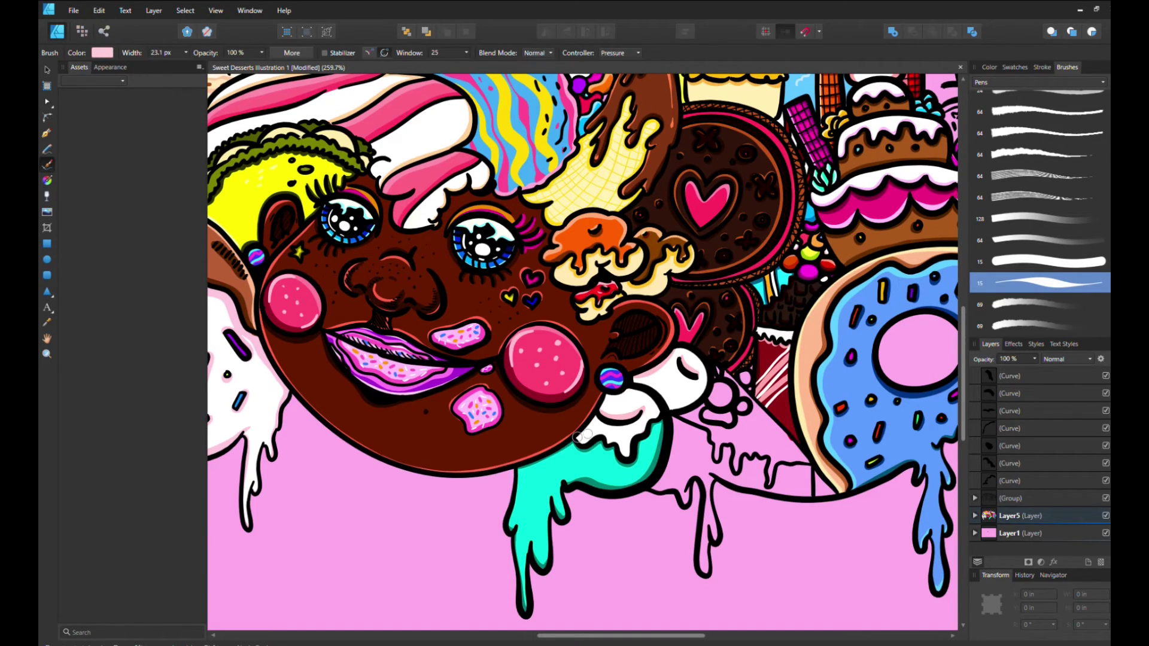
key("x")
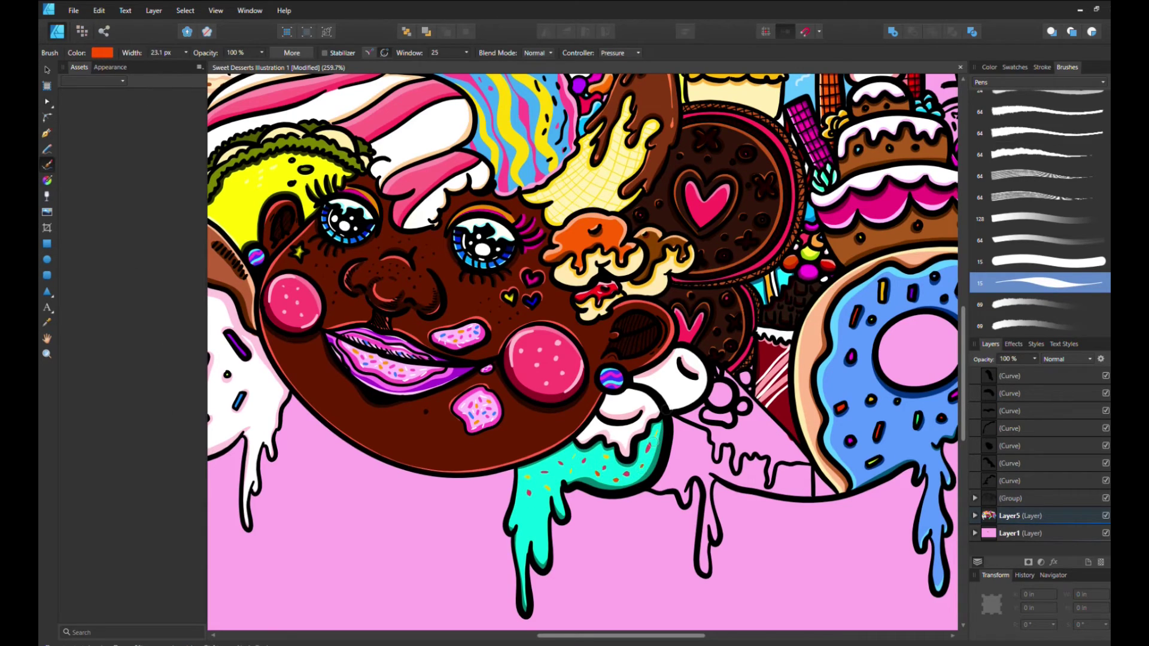
key("ctrl+d")
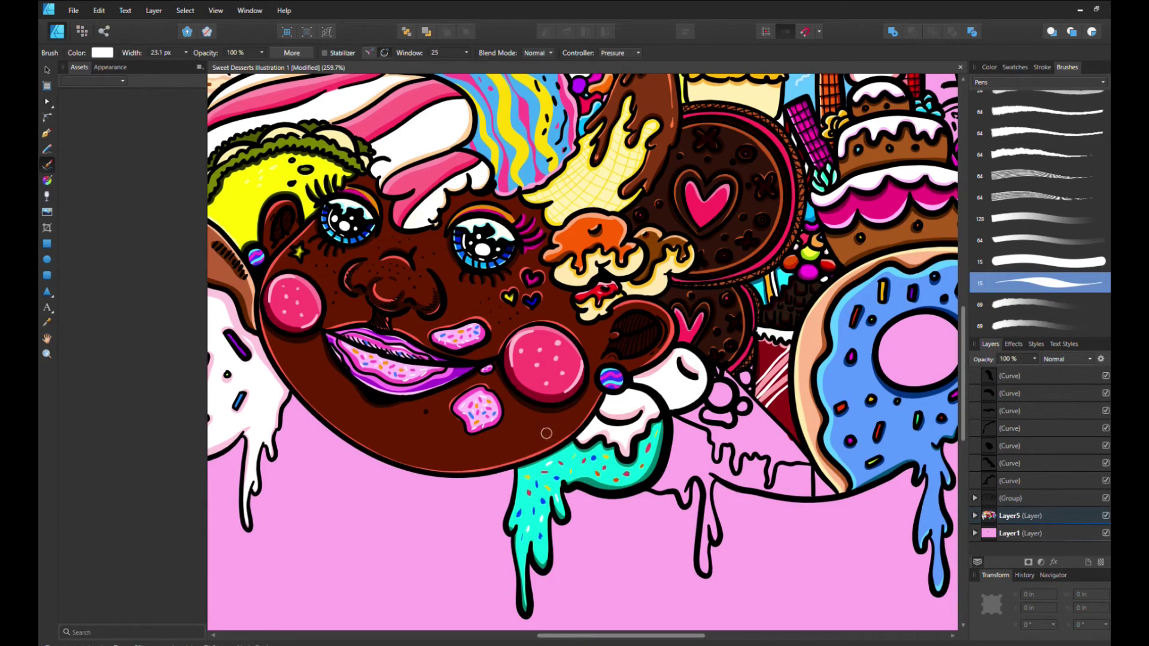